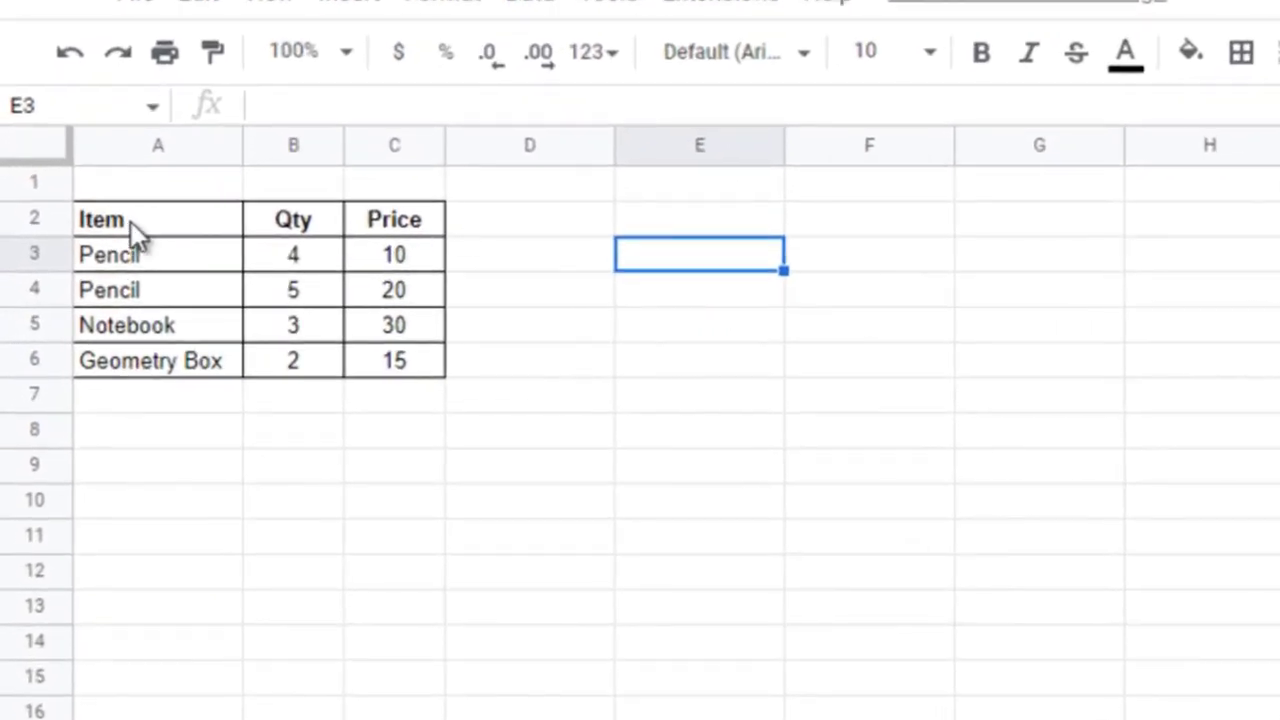
Fill E3:E6 with =B3*C3 row totals: 40, 100, 90, 30.
left_click_drag(131, 222, 170, 362)
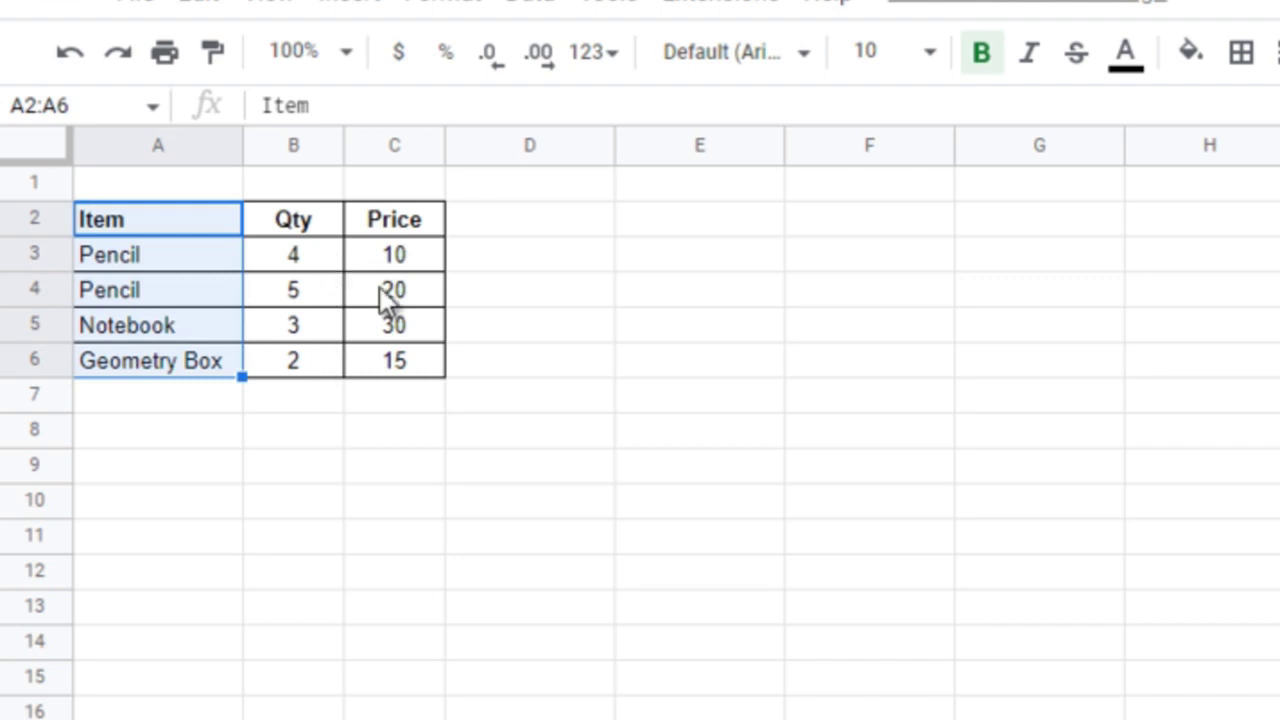
left_click_drag(400, 222, 410, 344)
left_click(355, 428)
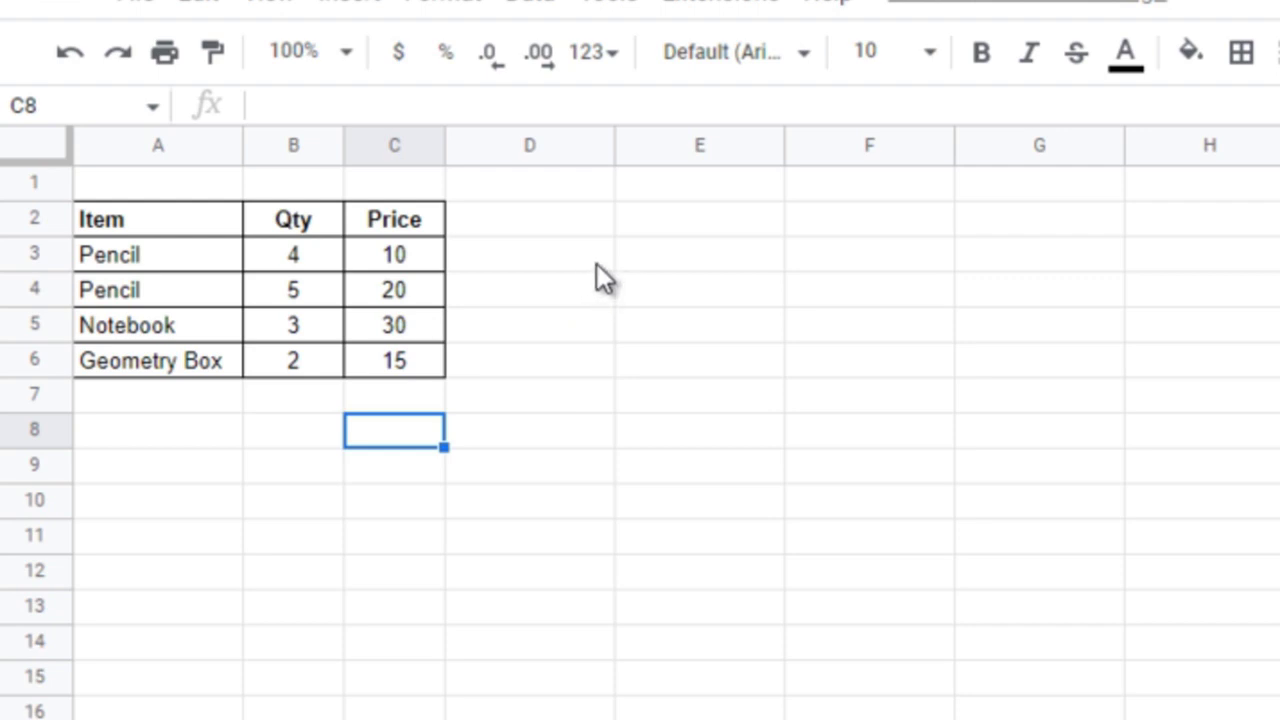
left_click(625, 258)
type("=")
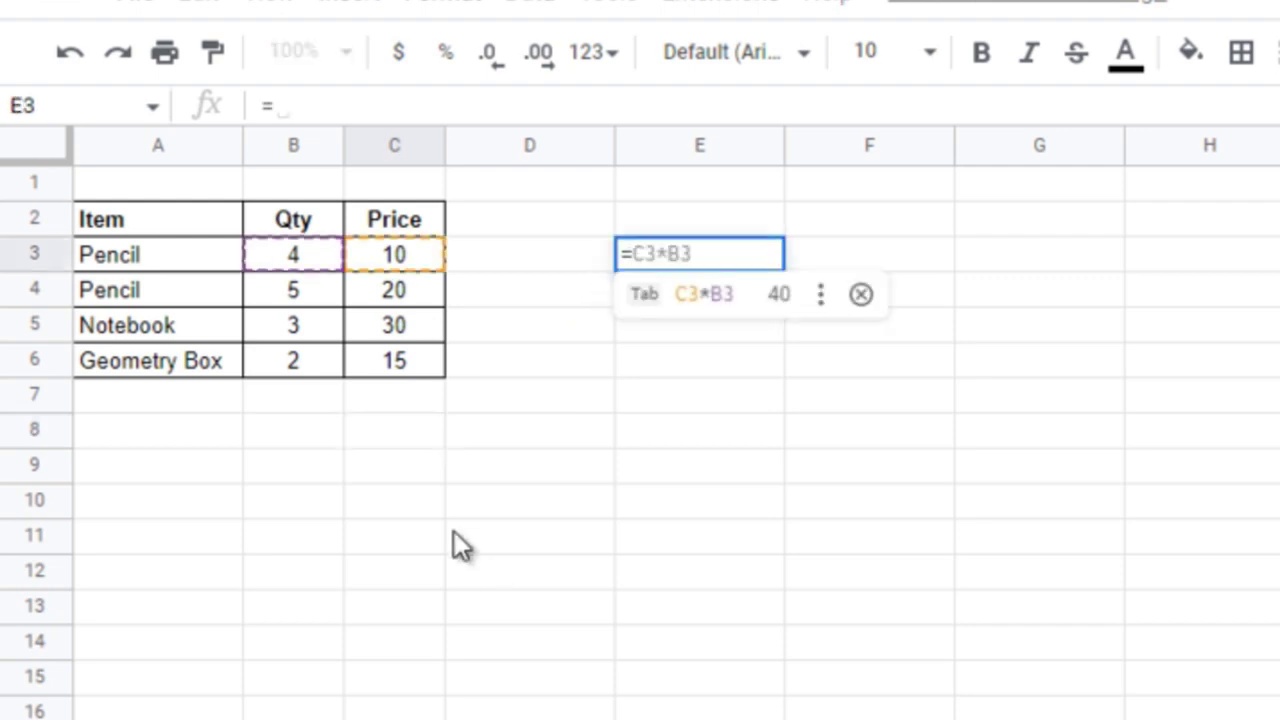
left_click(306, 254)
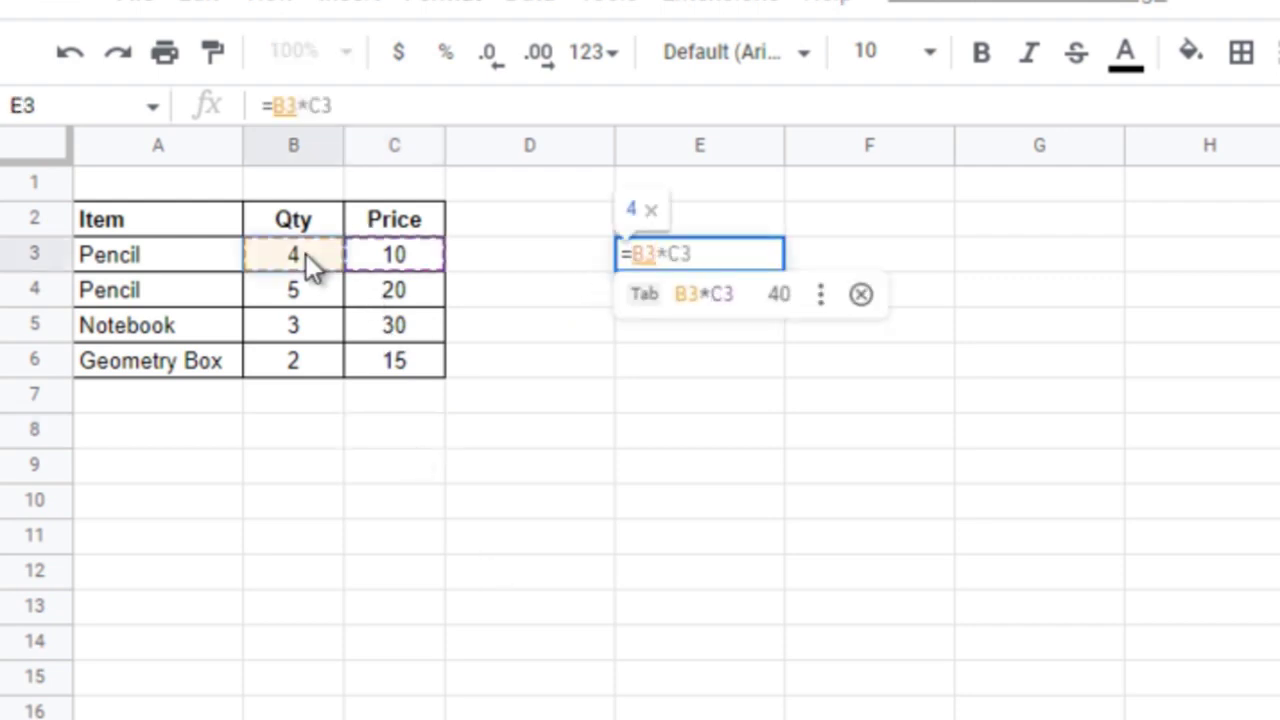
type("*")
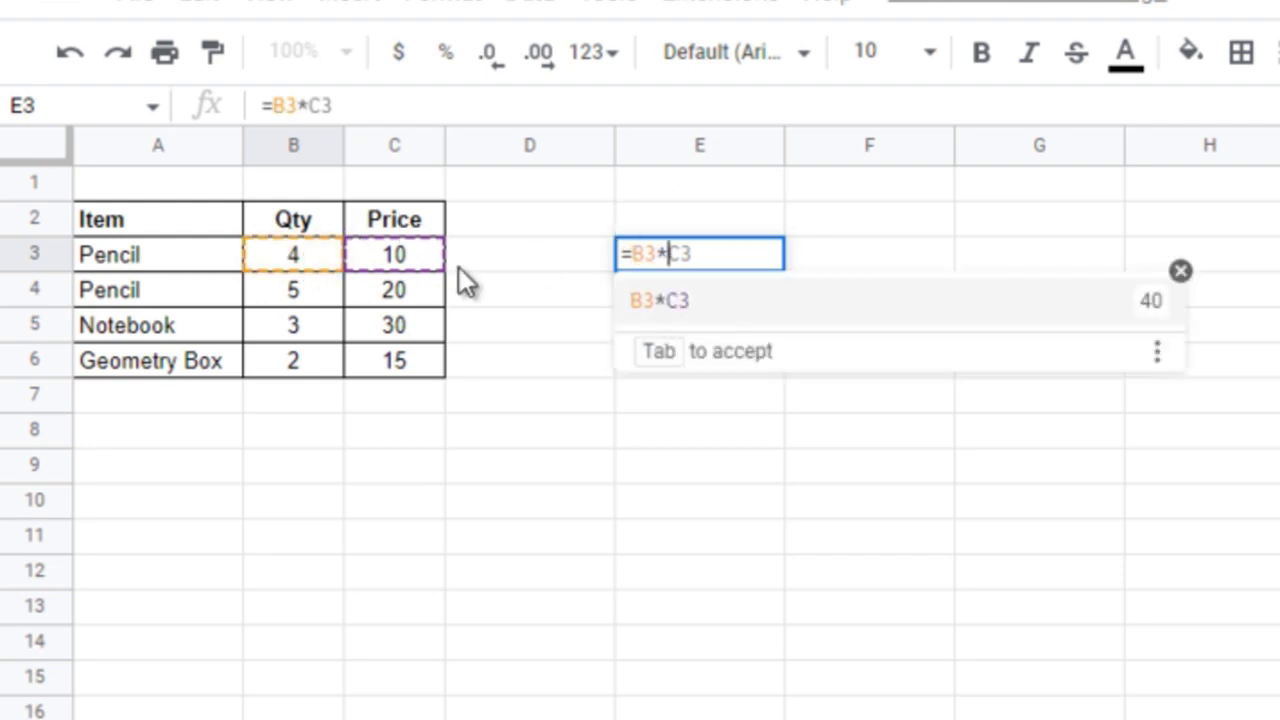
left_click(414, 252)
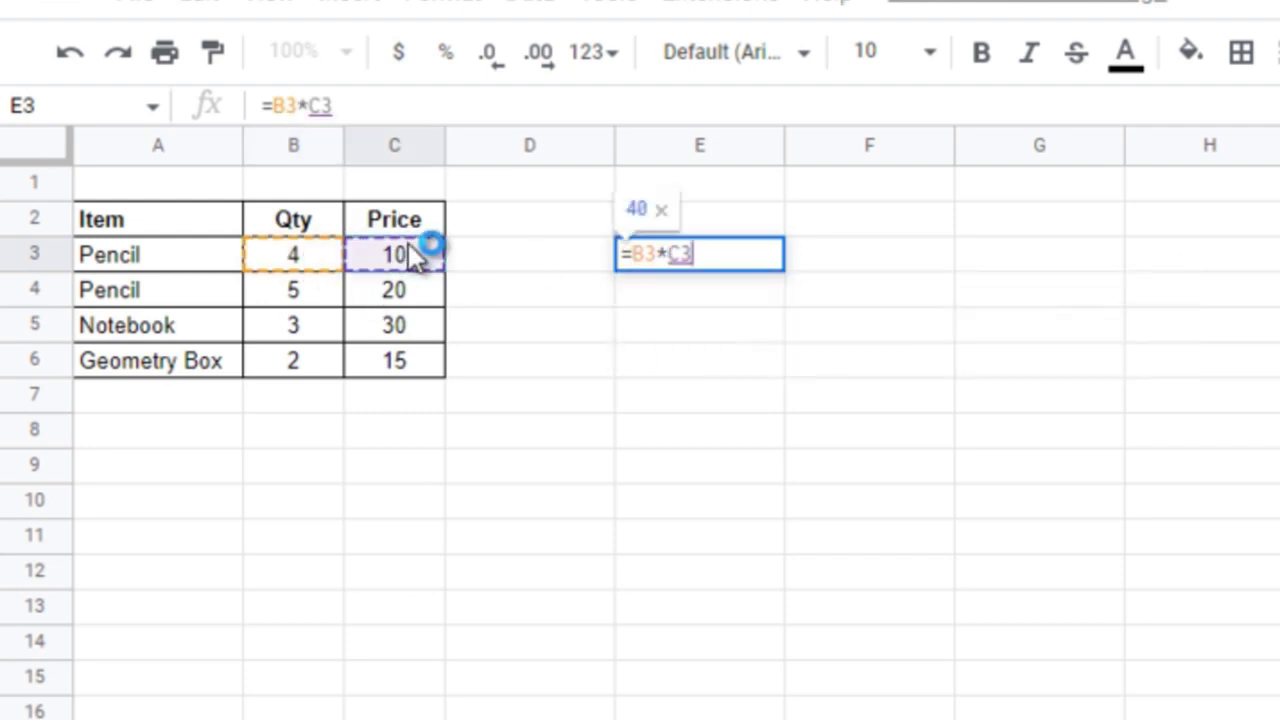
key("Return")
key("Up")
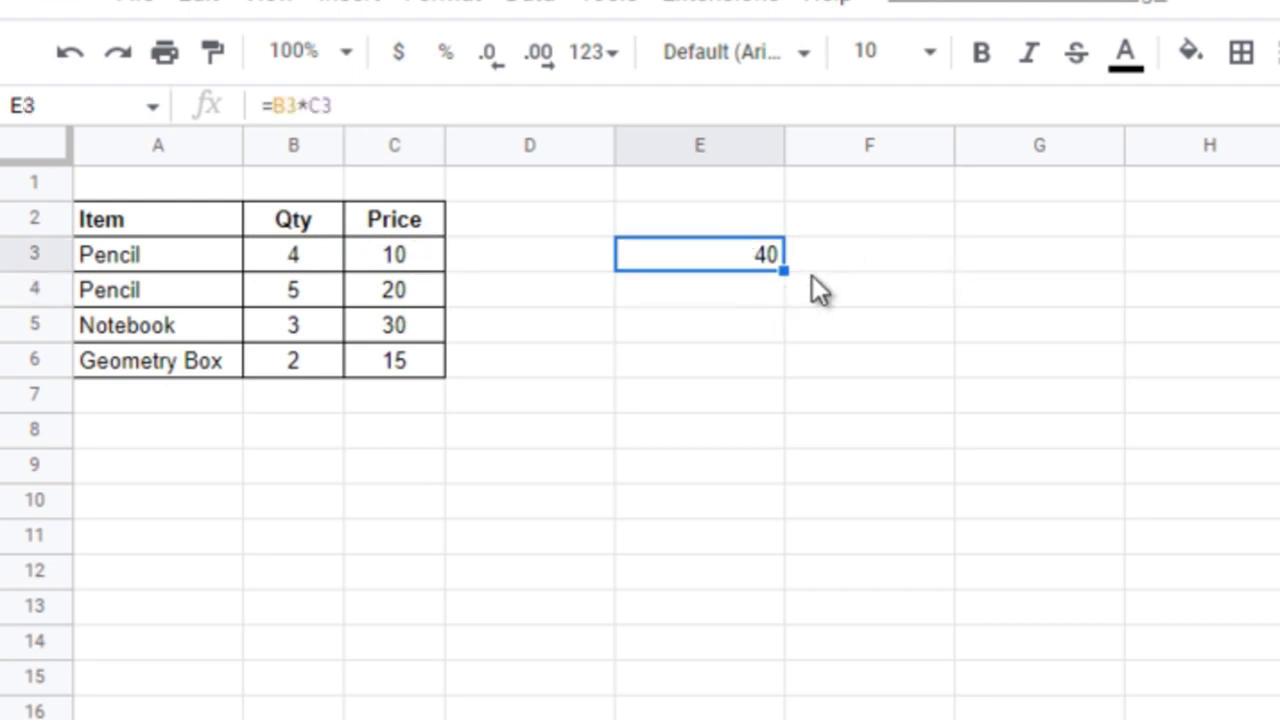
mouse_move(785, 263)
left_mouse_down()
mouse_move(760, 356)
mouse_move(785, 403)
left_mouse_up()
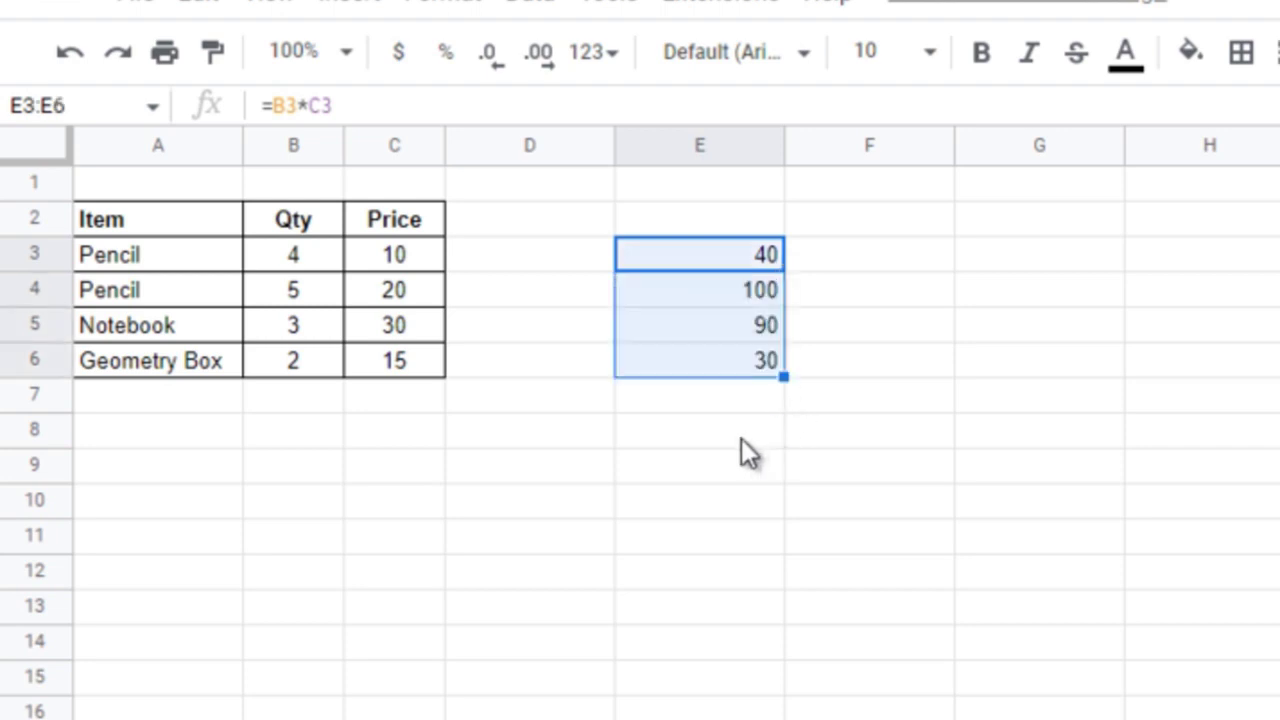
left_click(741, 440)
Total the row amounts with =SUM(E3:E6) in E7, giving 260.
left_click(746, 390)
type("=")
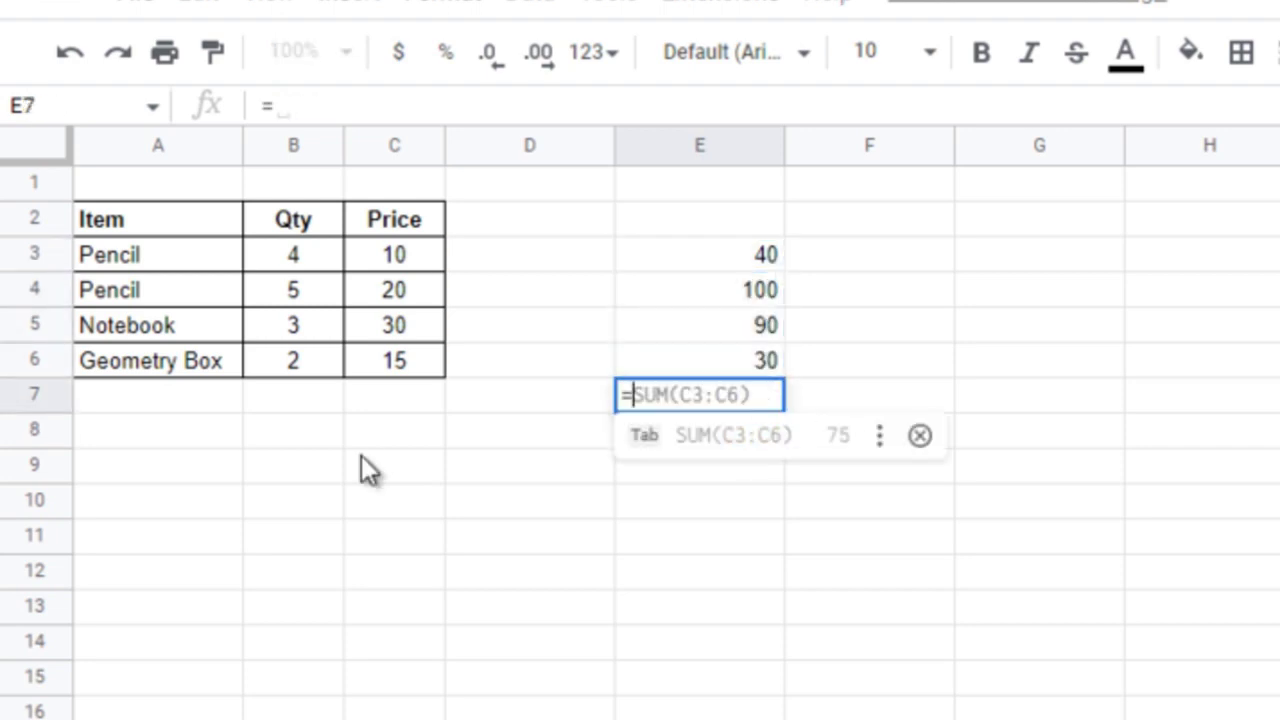
type("SUM")
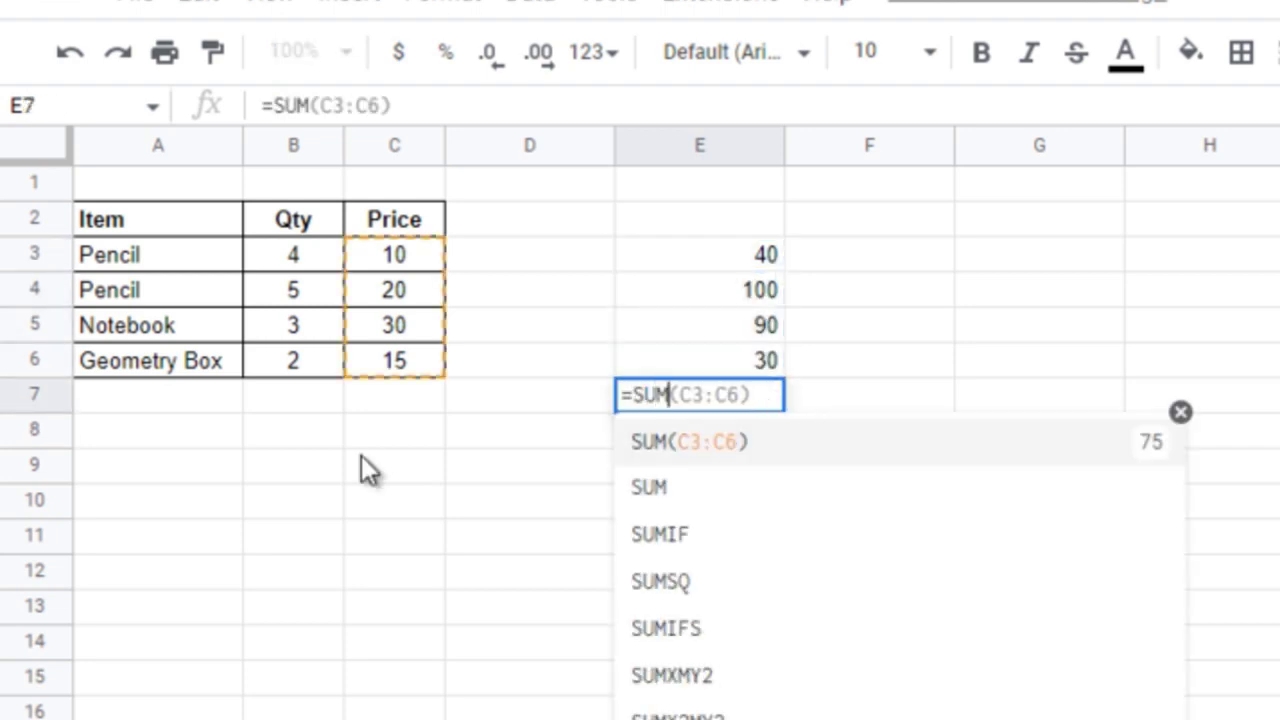
type("(")
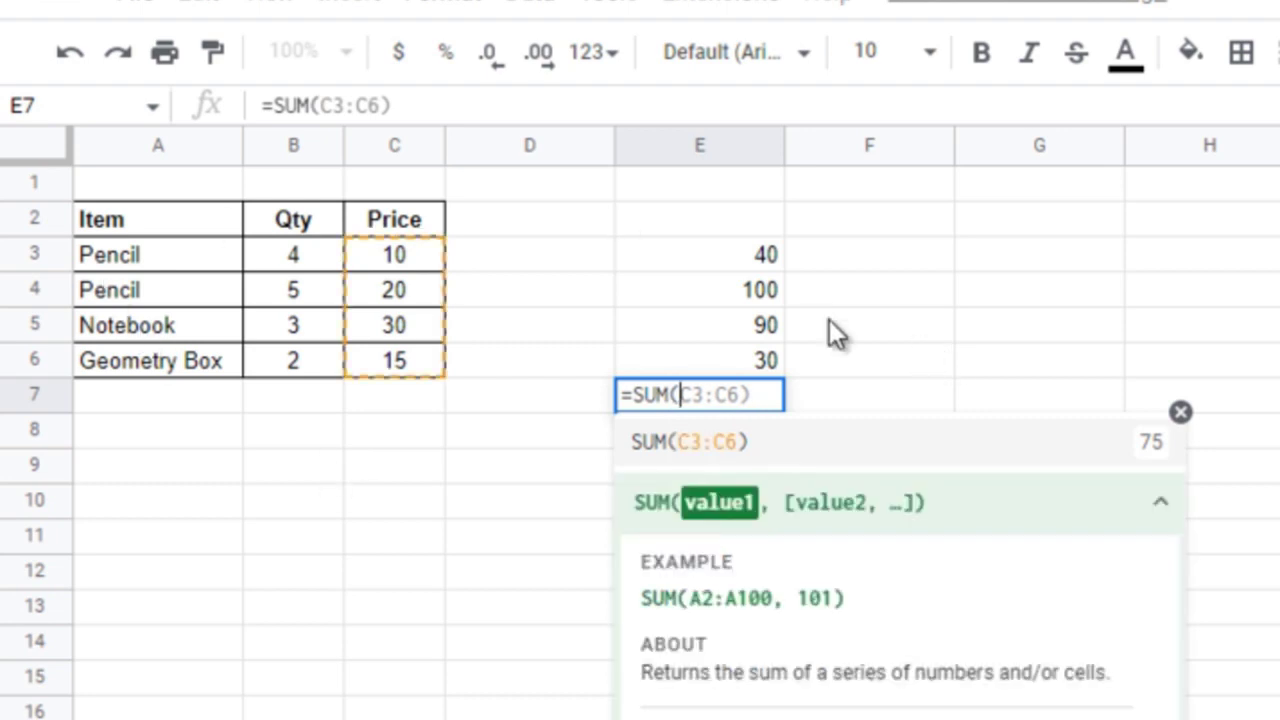
left_click_drag(714, 256, 733, 365)
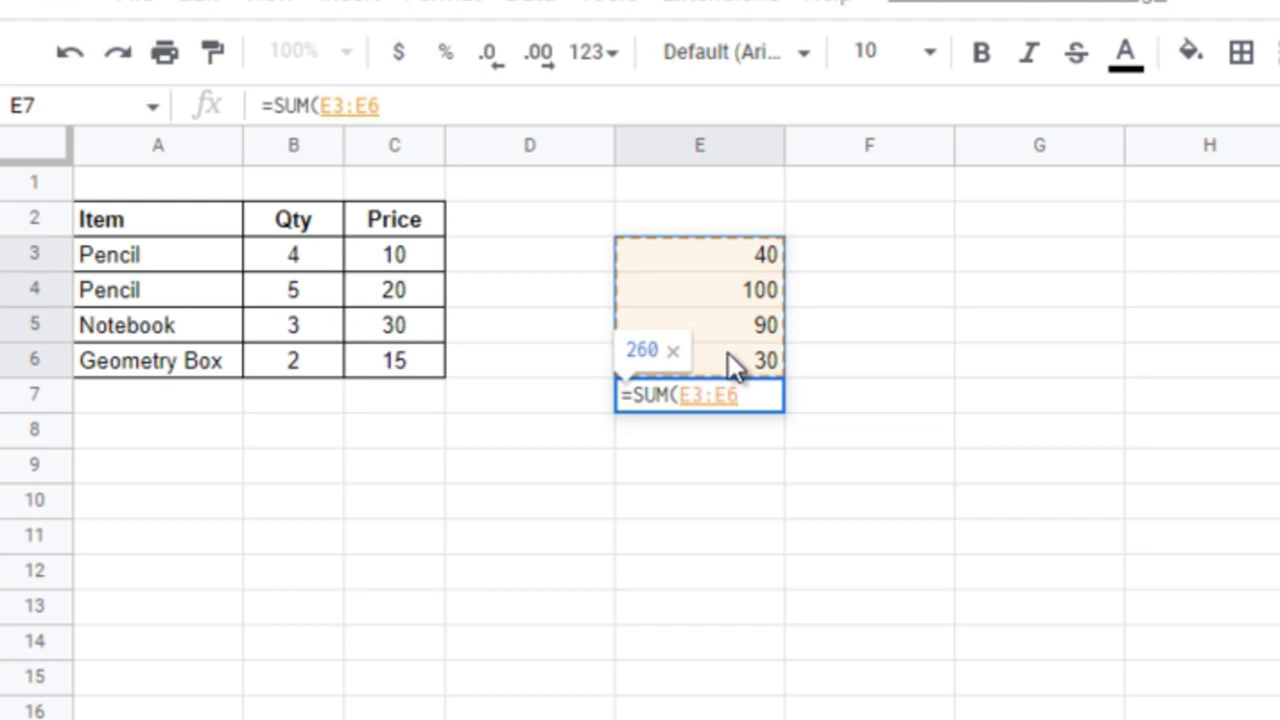
key("Return")
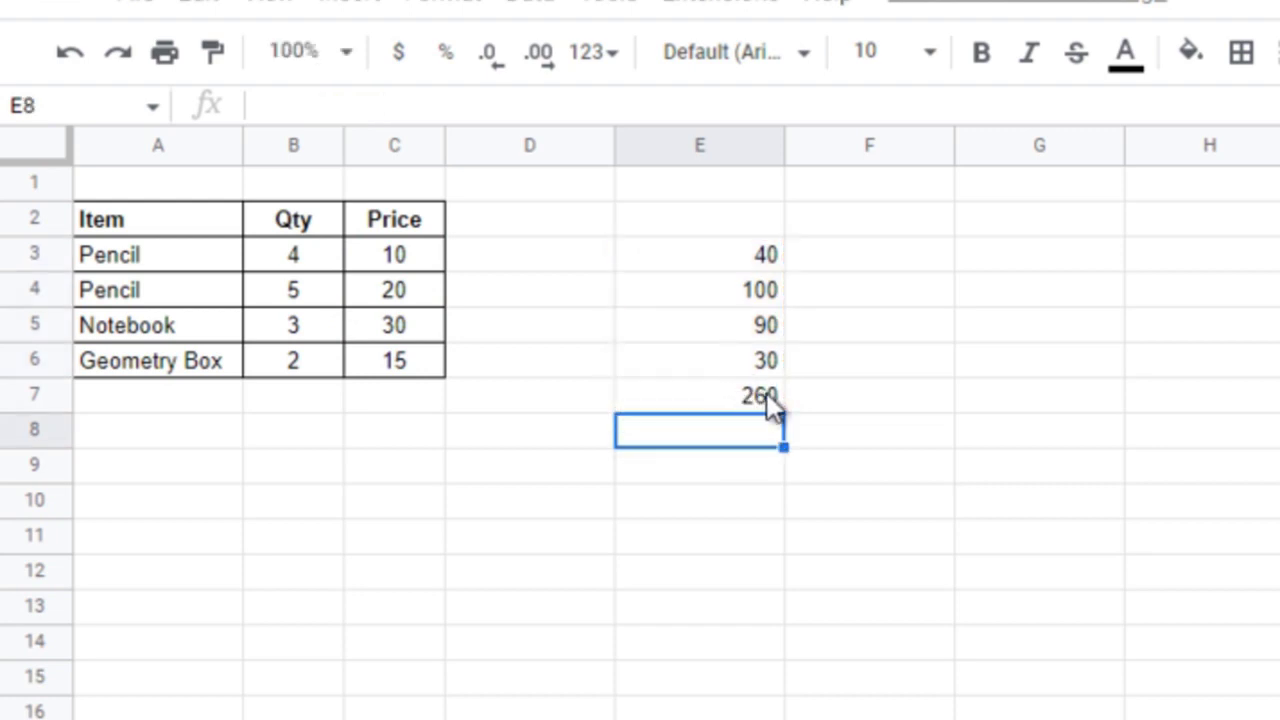
left_click(1039, 254)
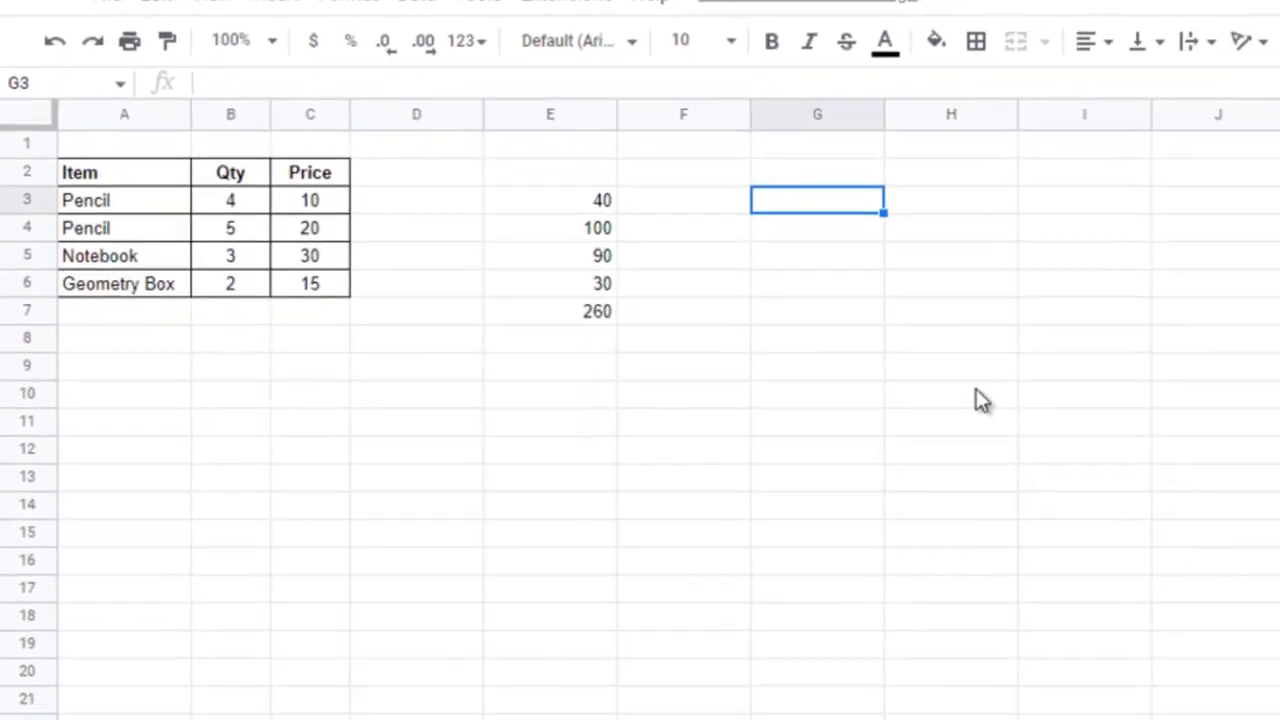
Enter =SUMPRODUCT(B3:B6,C3:C6) in G3, returning 260.
type("=SUM")
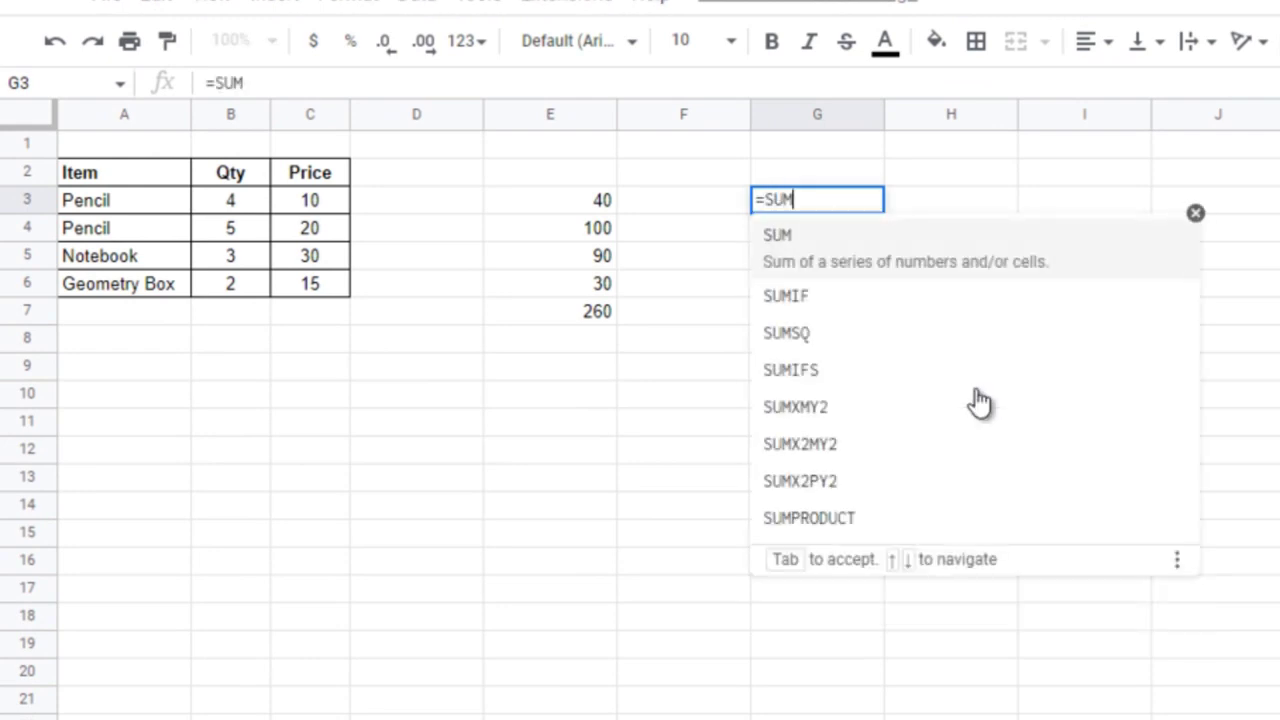
type("PR")
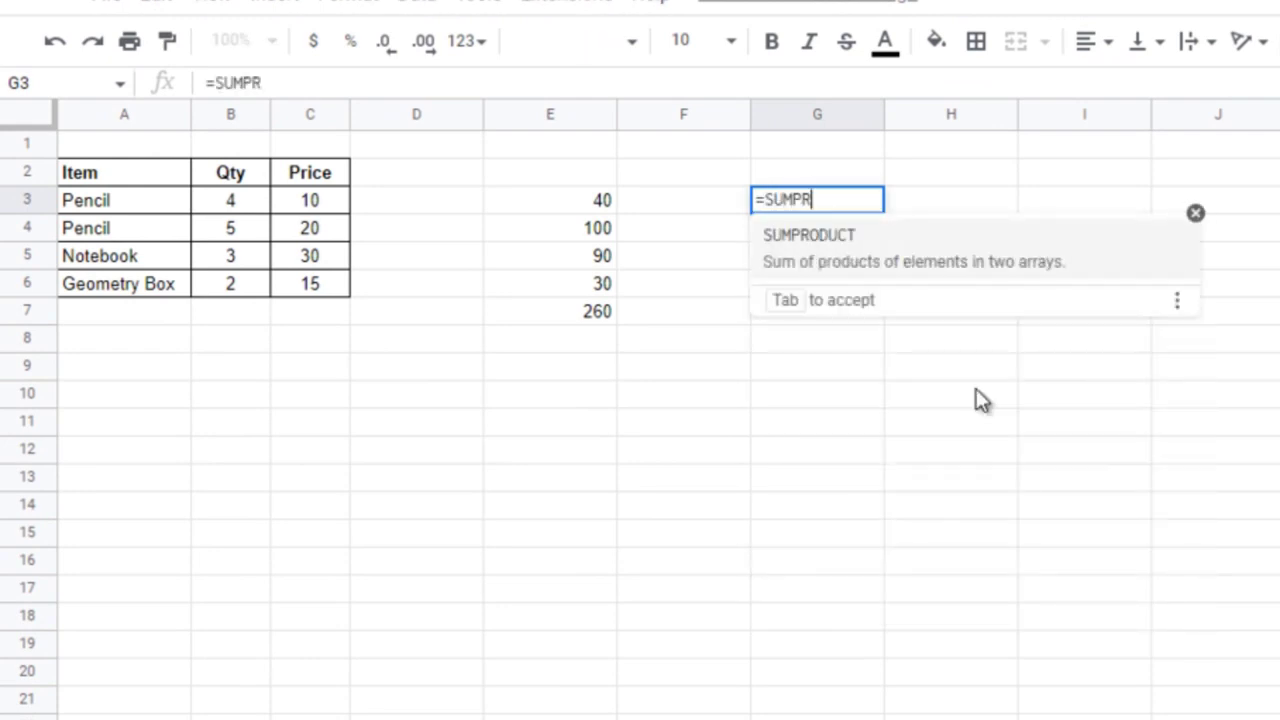
key("Tab")
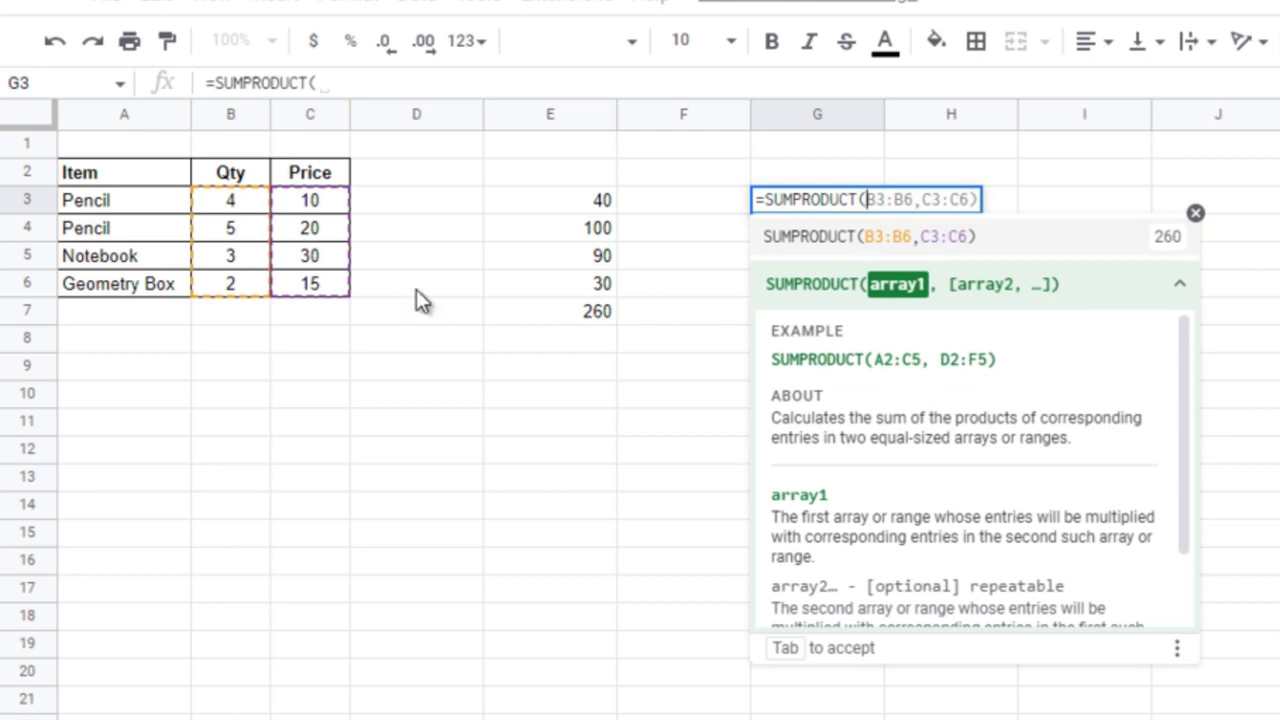
left_click_drag(240, 200, 228, 286)
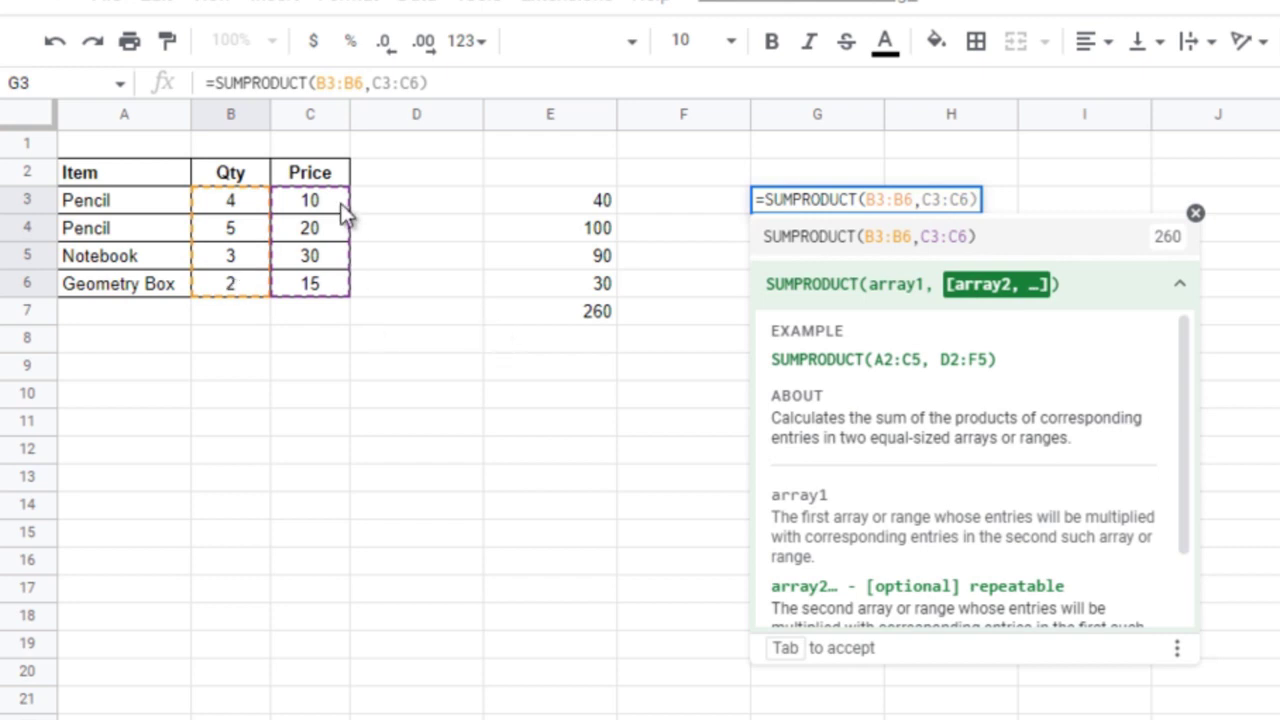
type(",")
left_click_drag(340, 203, 338, 293)
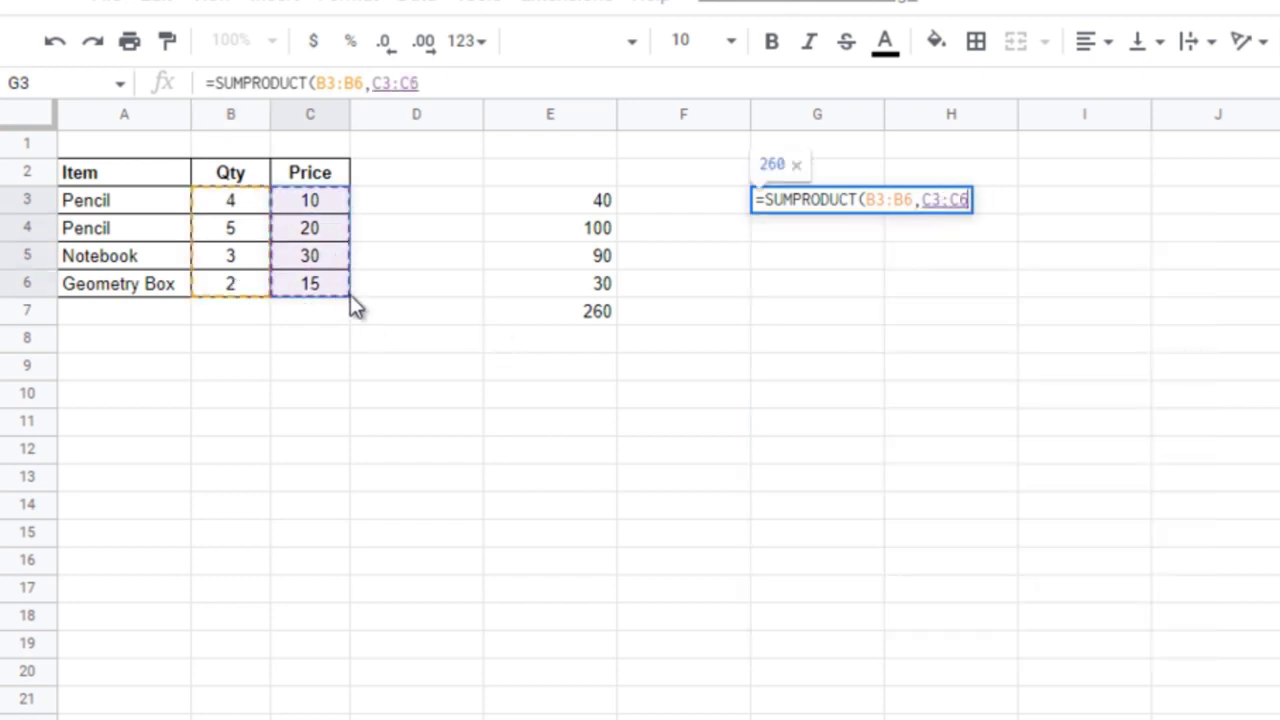
type(")")
key("Return")
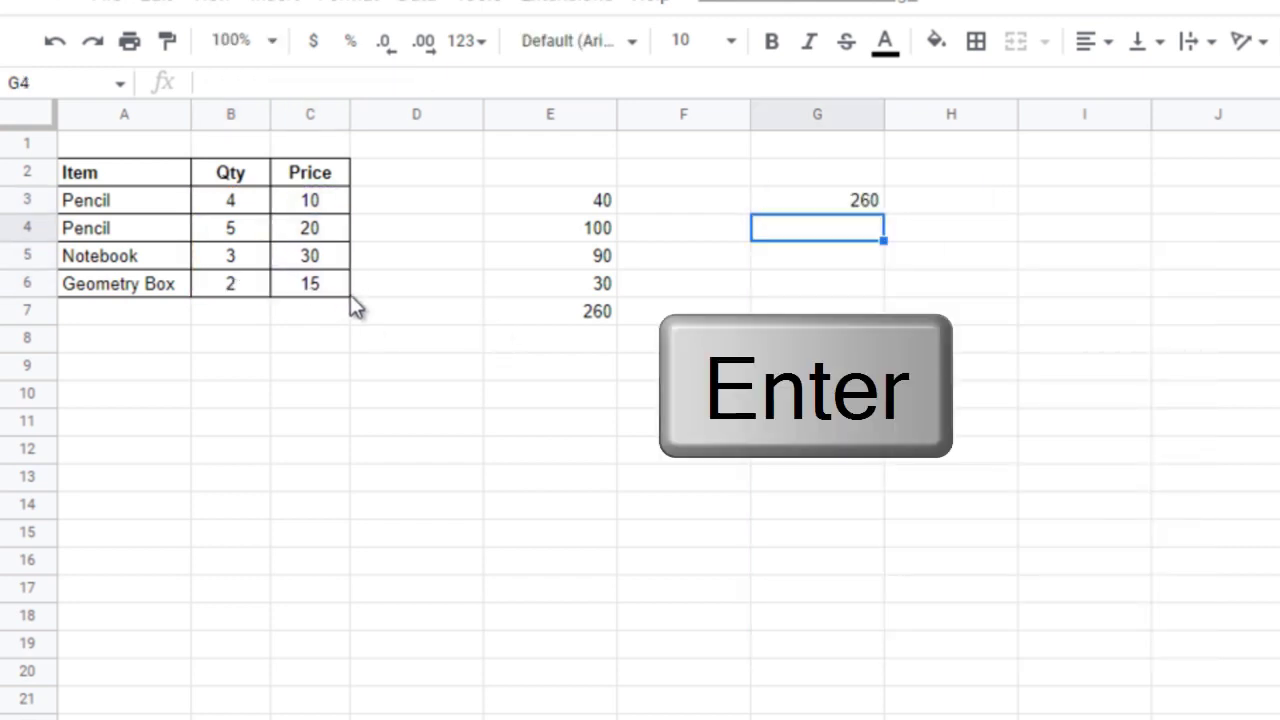
left_click(833, 205)
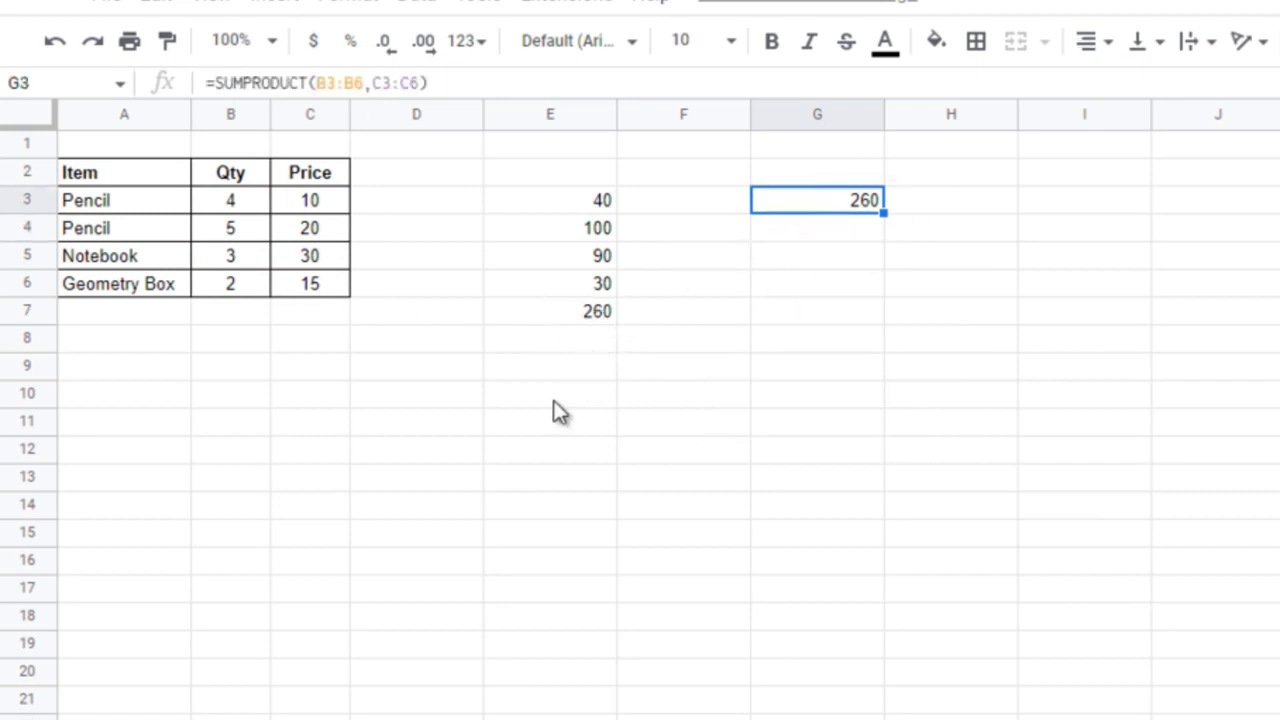
left_click(413, 204)
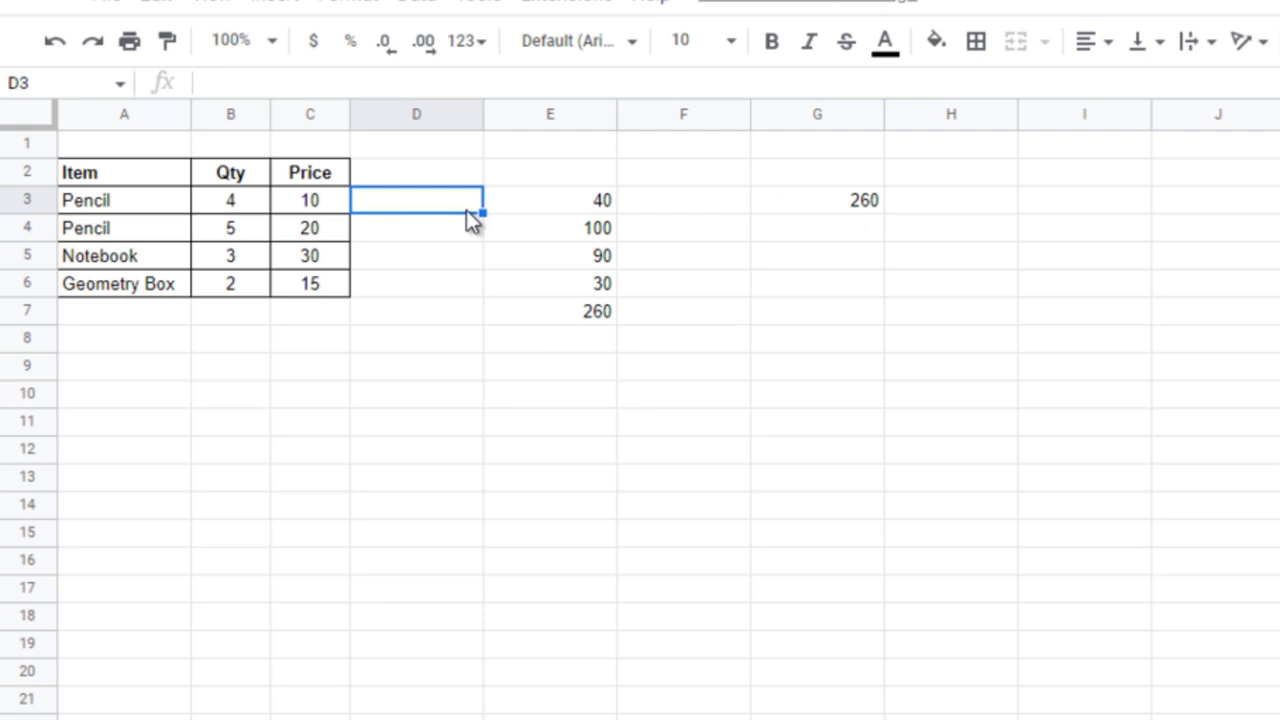
Enter 3, 4, 1 and 2 into D3:D6.
type("3")
key("Return")
type("4")
key("Return")
type("1")
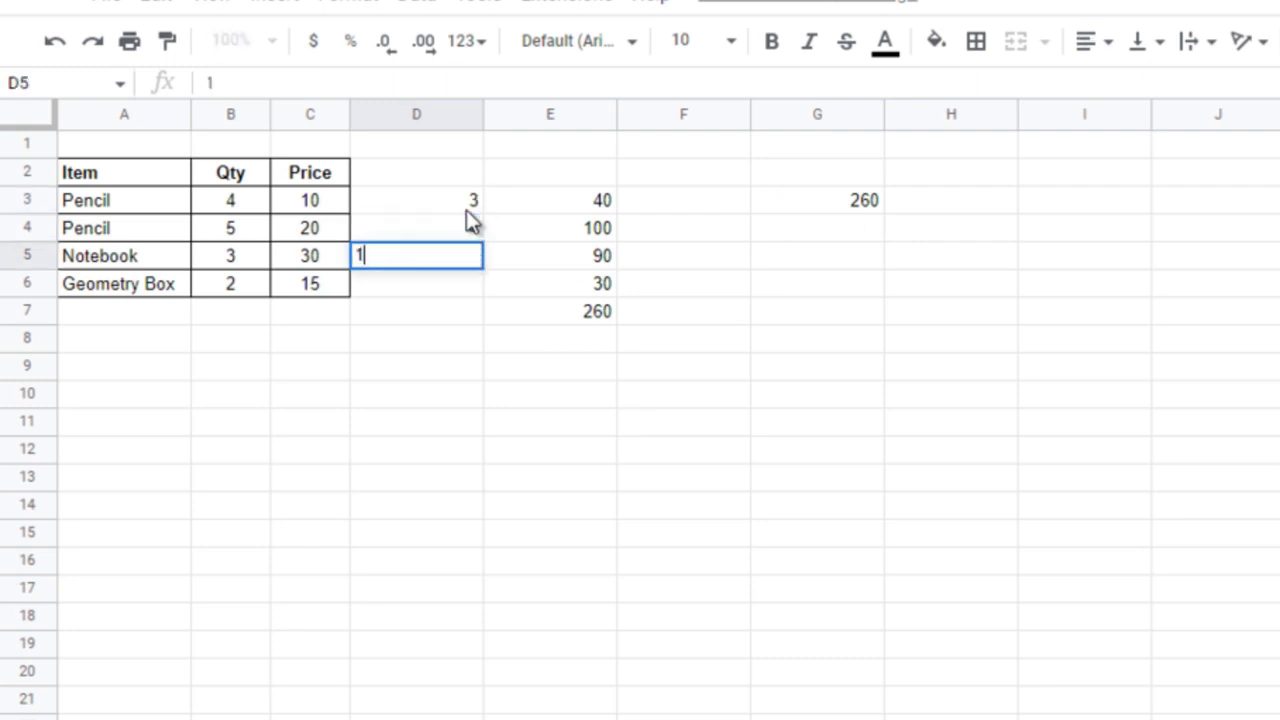
key("Return")
type("2")
key("Return")
Add D3:D6 as a third array so G3's SUMPRODUCT returns 670.
left_click(850, 207)
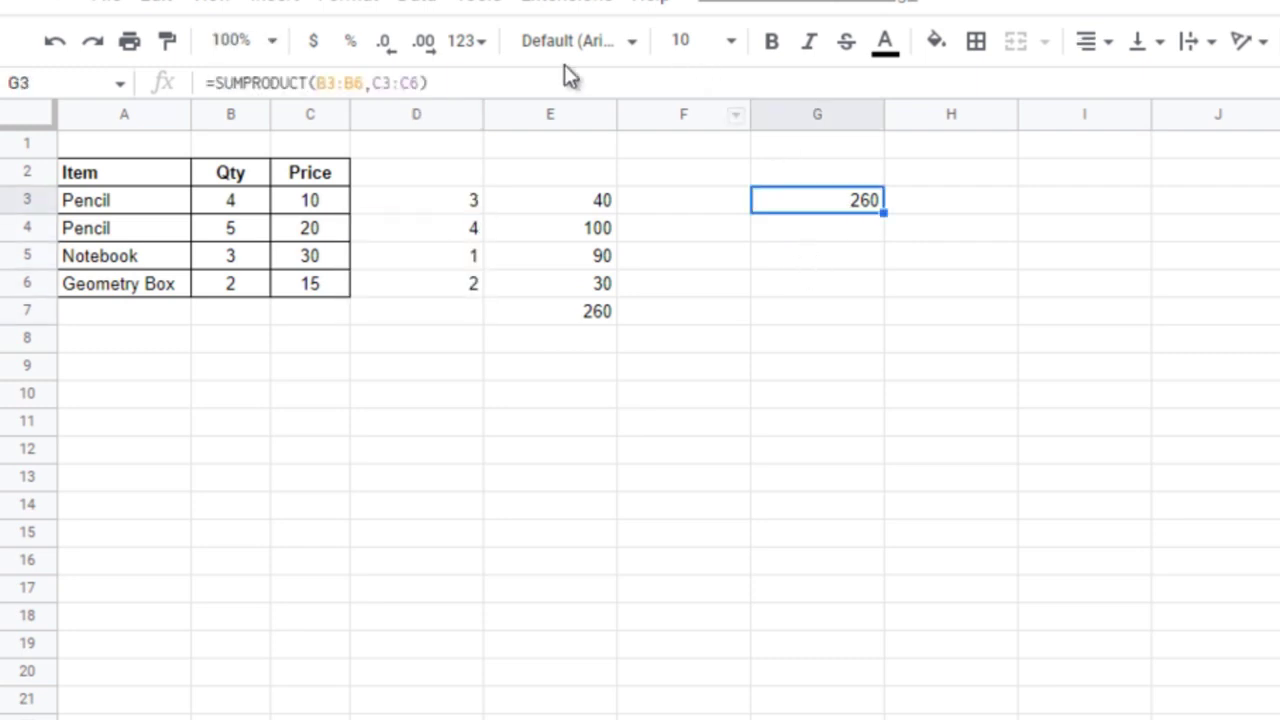
left_click(491, 86)
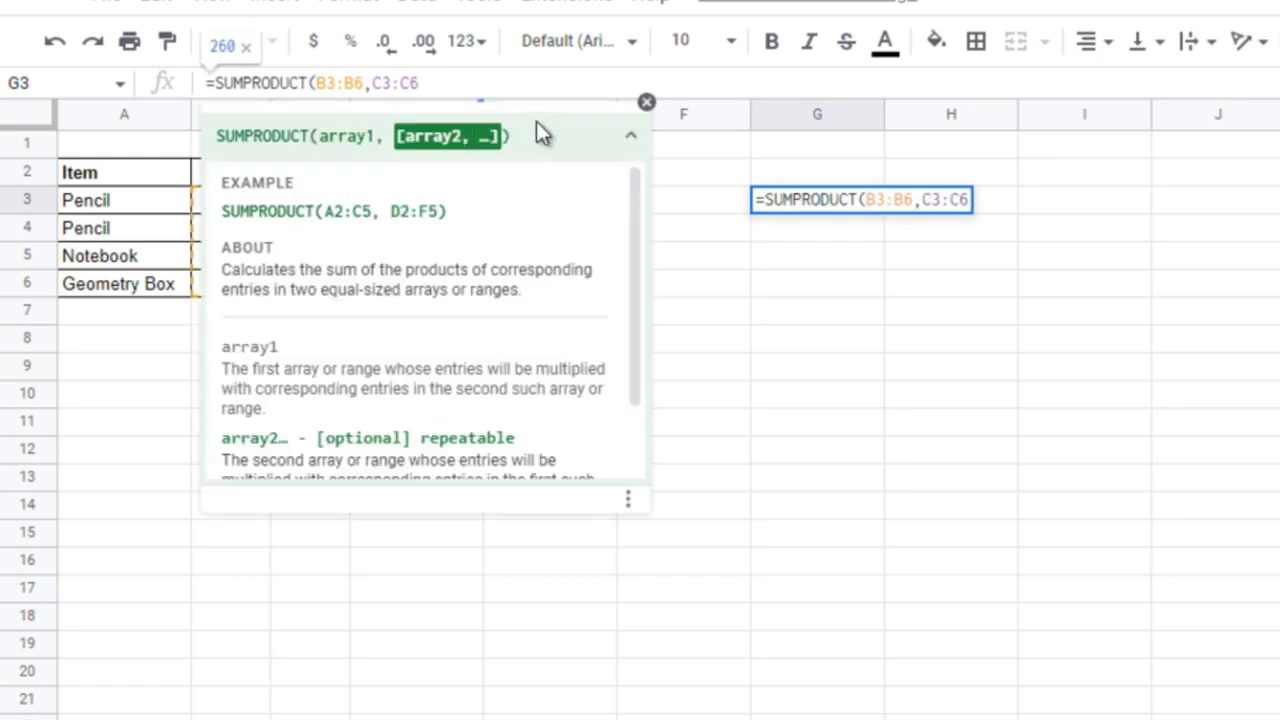
type(",")
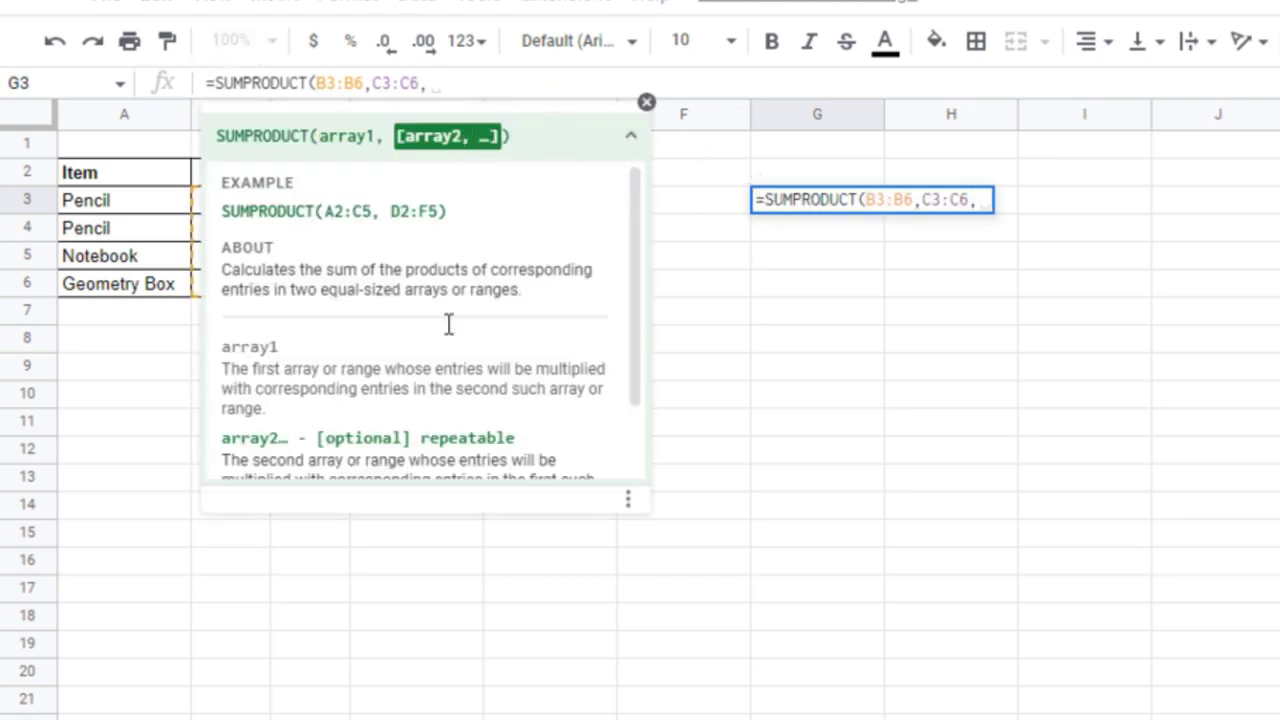
left_click(108, 205)
mouse_move(383, 195)
left_mouse_down()
mouse_move(413, 240)
mouse_move(409, 280)
left_mouse_up()
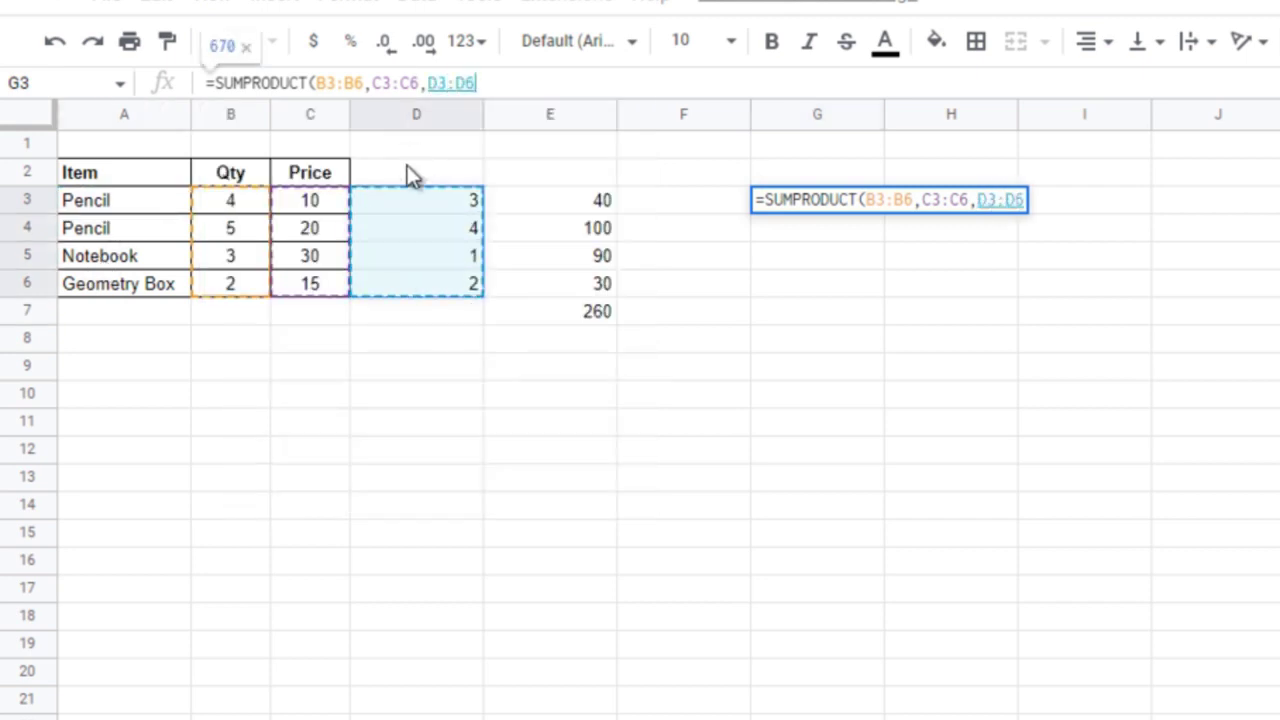
type(")")
key("Return")
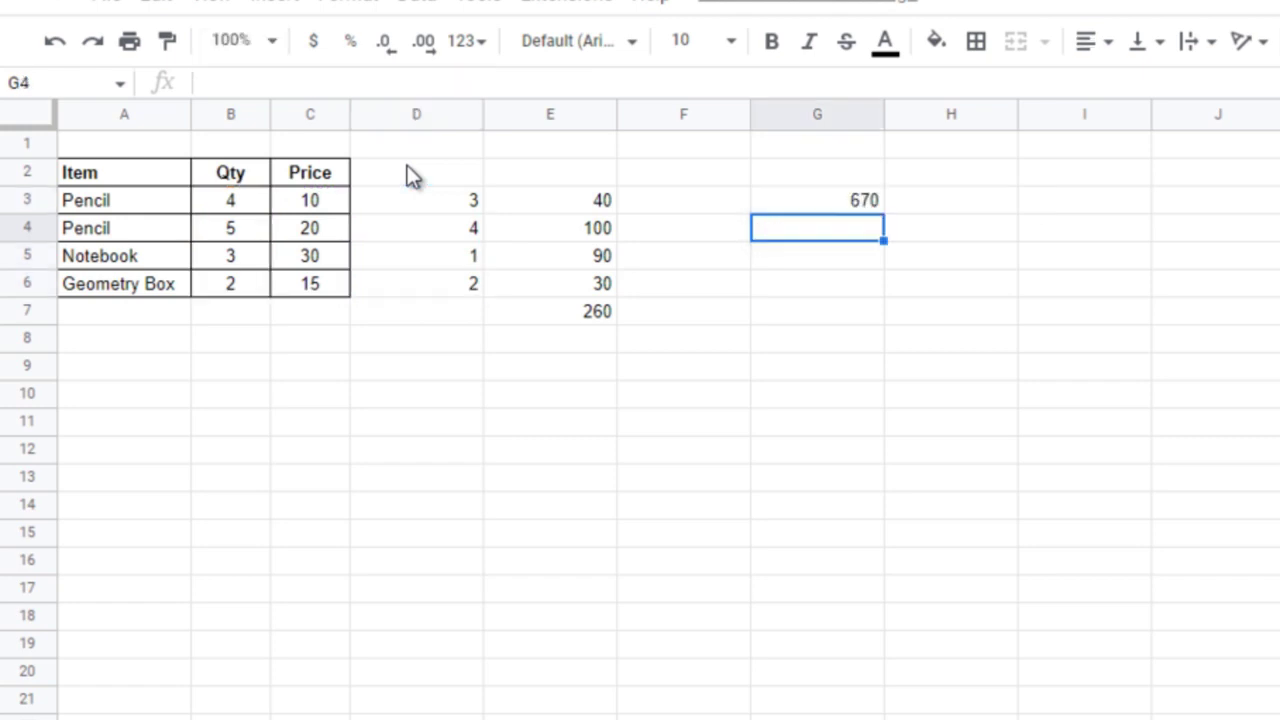
left_click(878, 205)
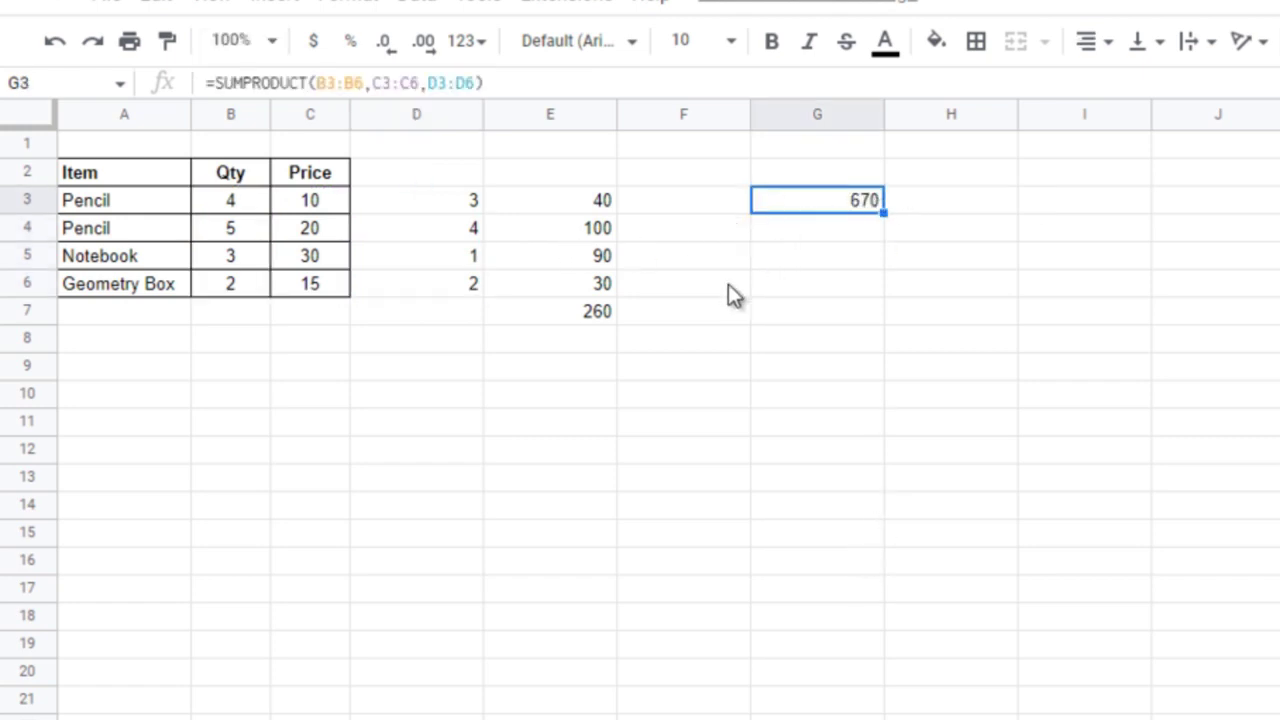
key("F2")
key("BackSpace")
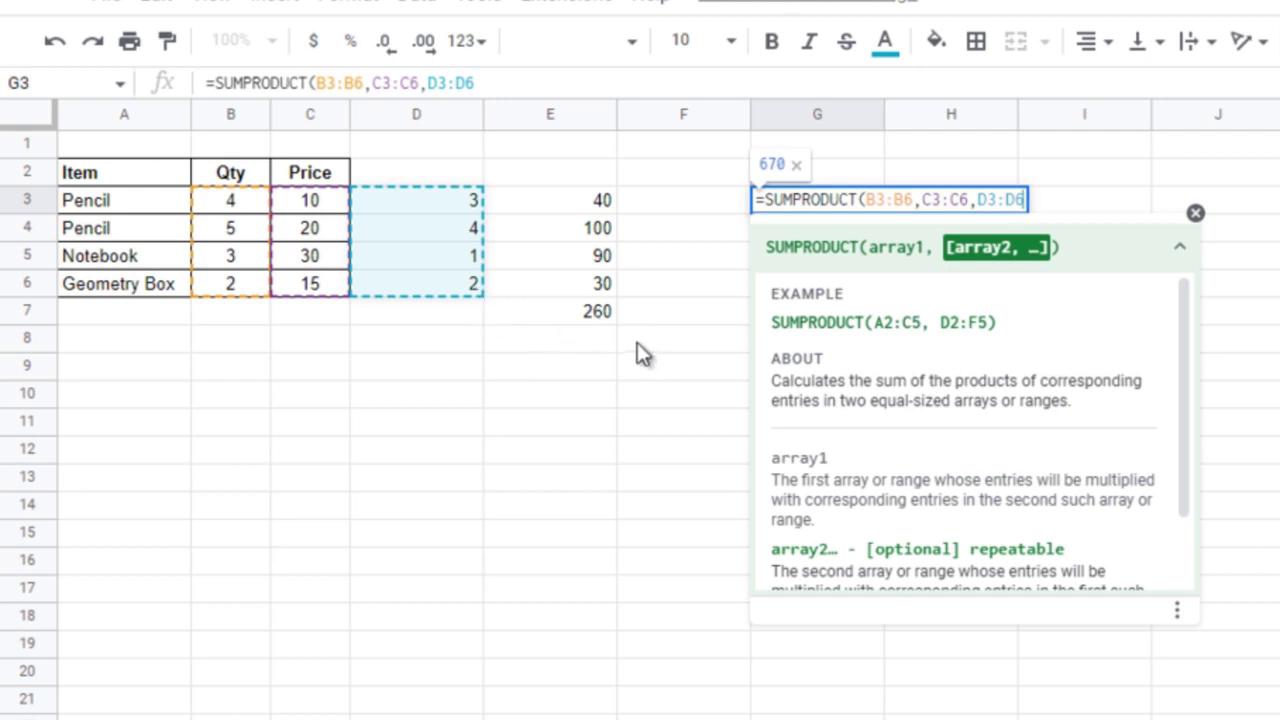
key("Return")
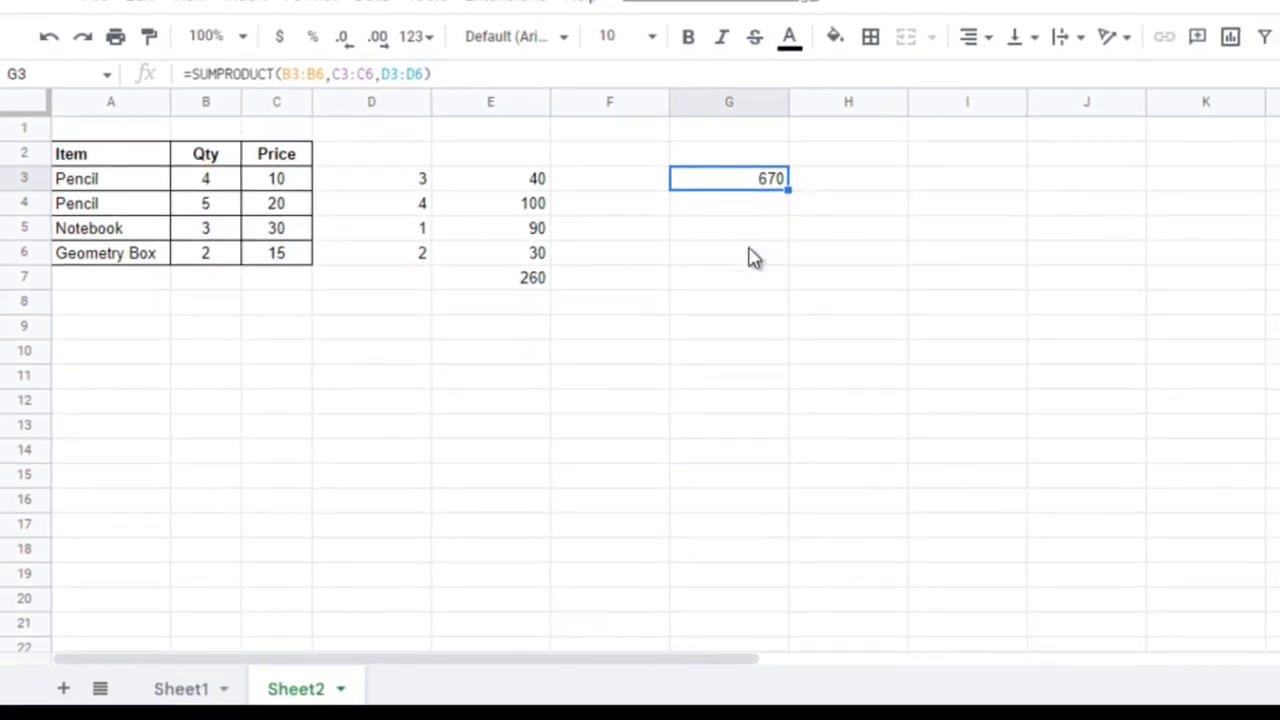
On Sheet1, fill E3:E14 with =B3*C3 row totals.
left_click(188, 695)
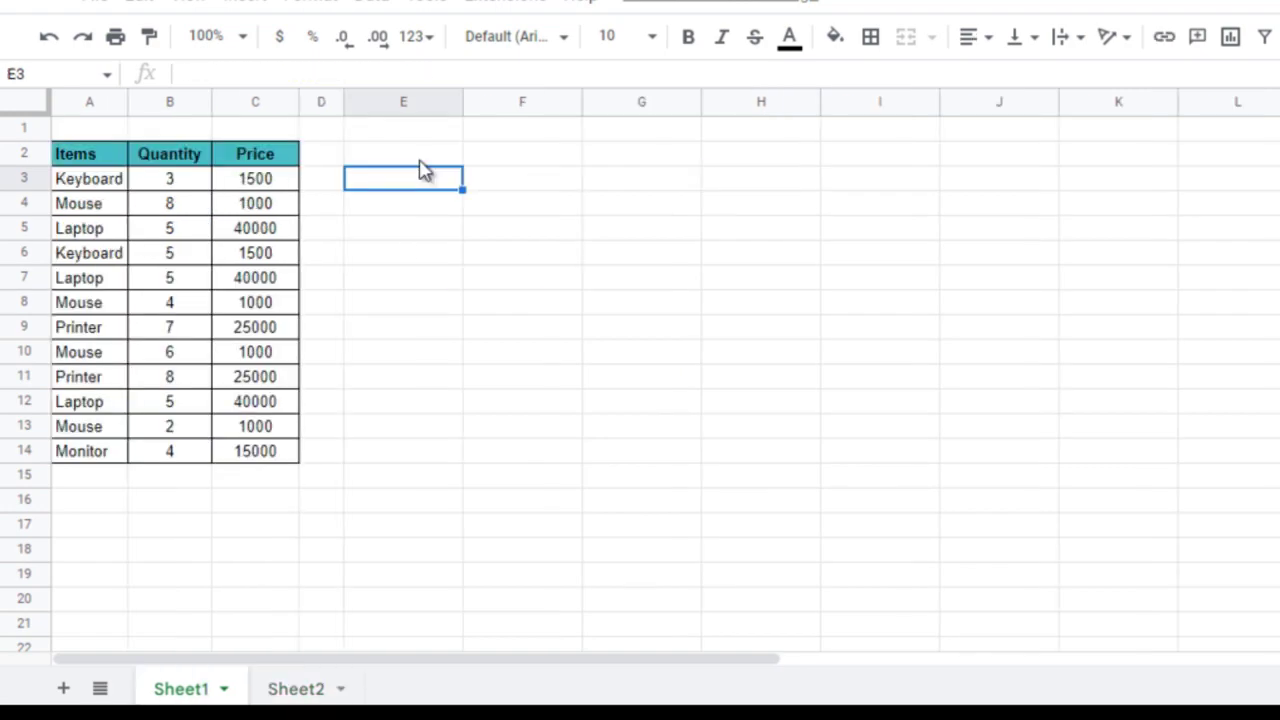
type("=")
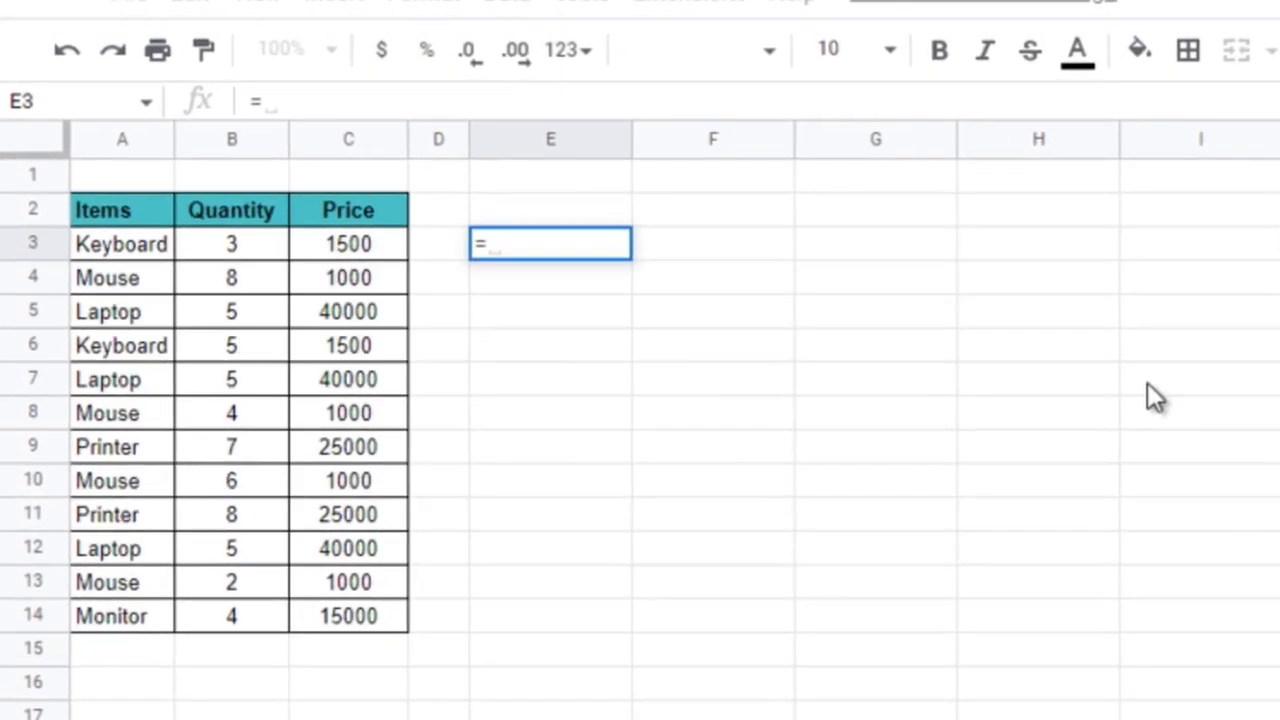
left_click(247, 256)
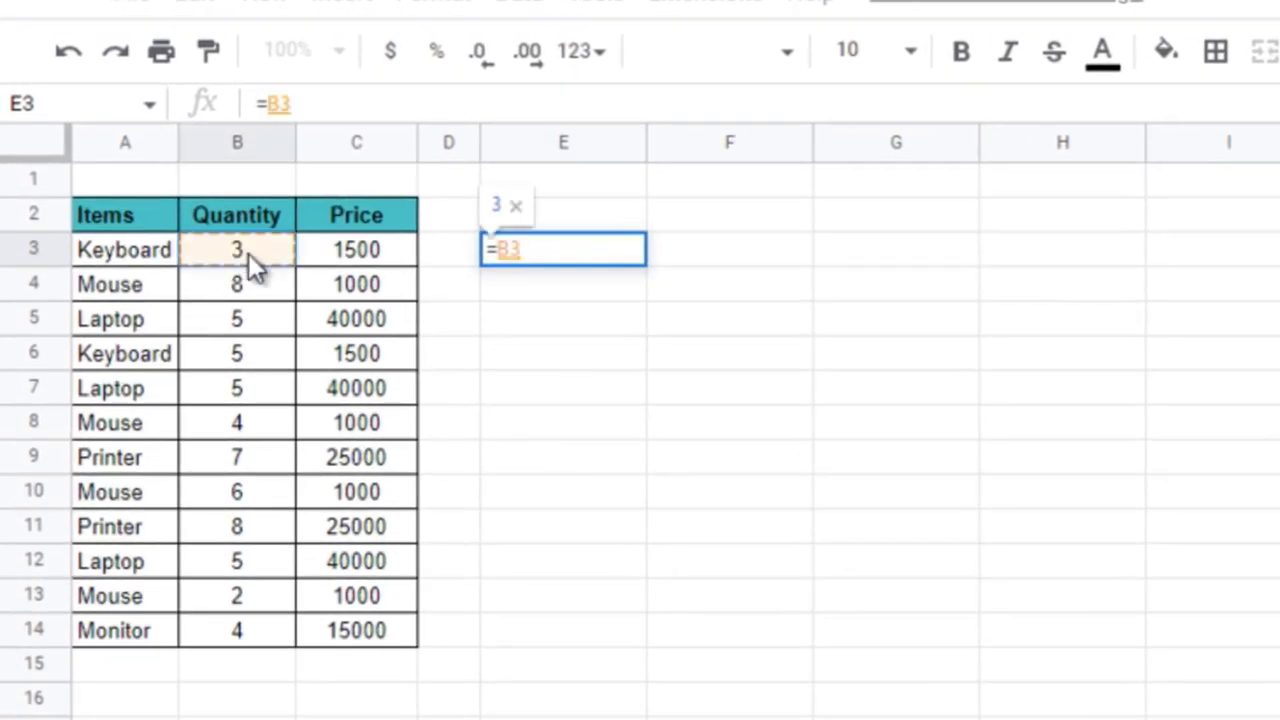
type("*")
left_click(383, 250)
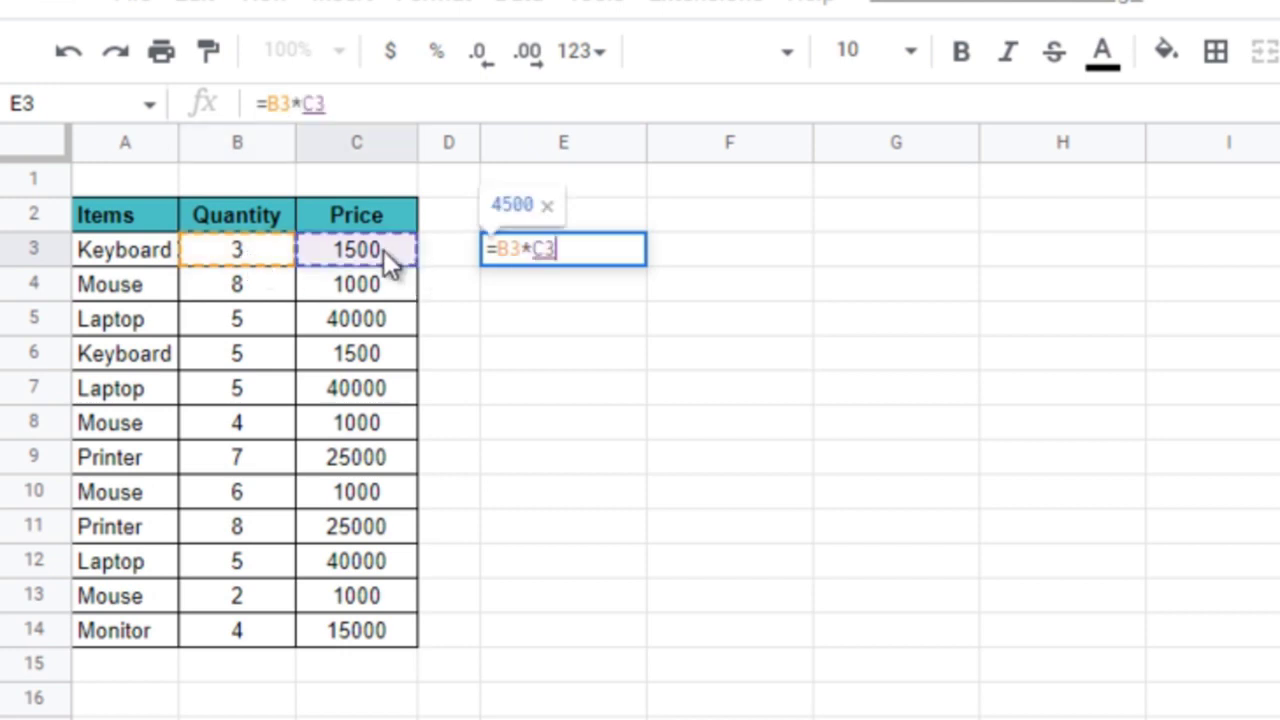
type(")")
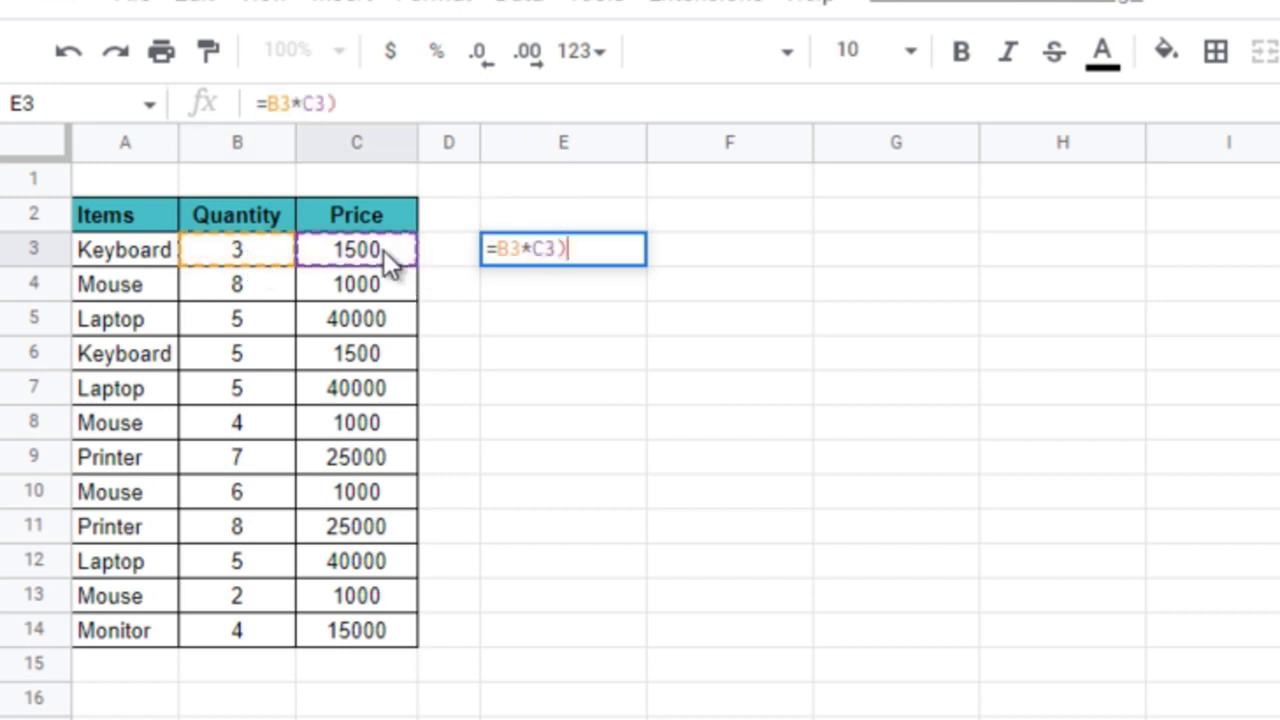
key("BackSpace")
key("Return")
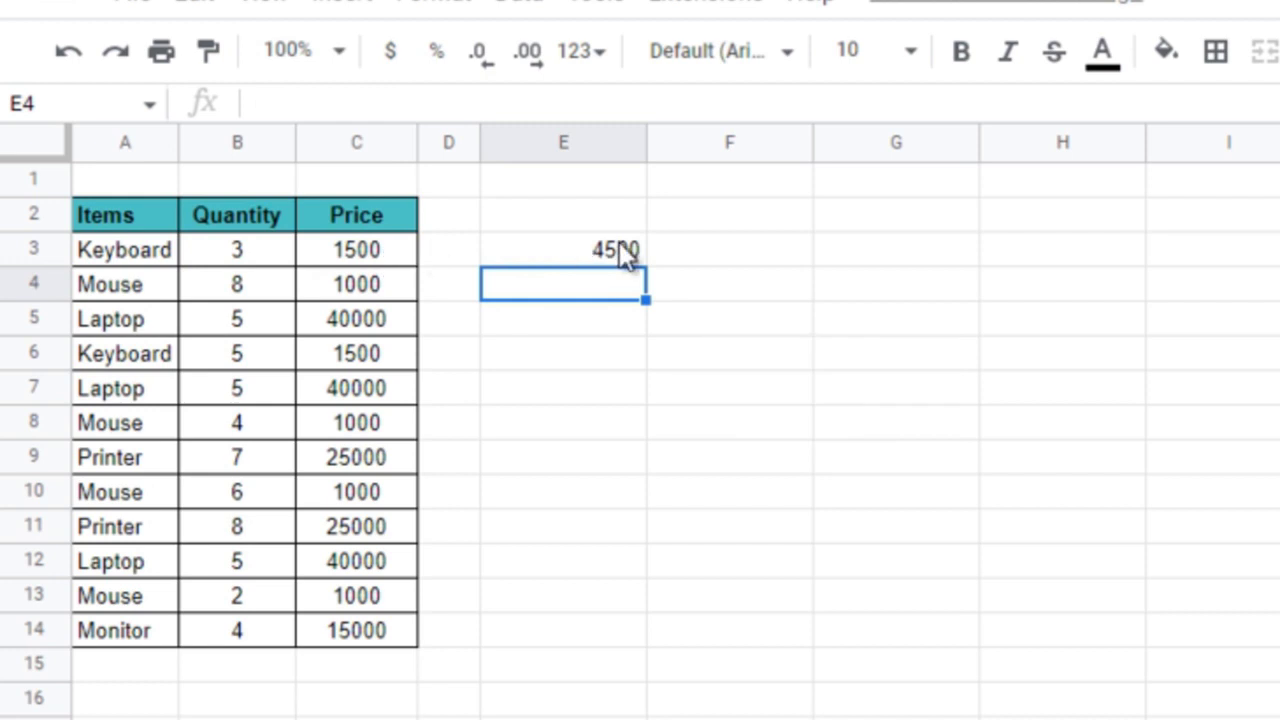
left_click(619, 252)
left_click_drag(642, 266, 582, 636)
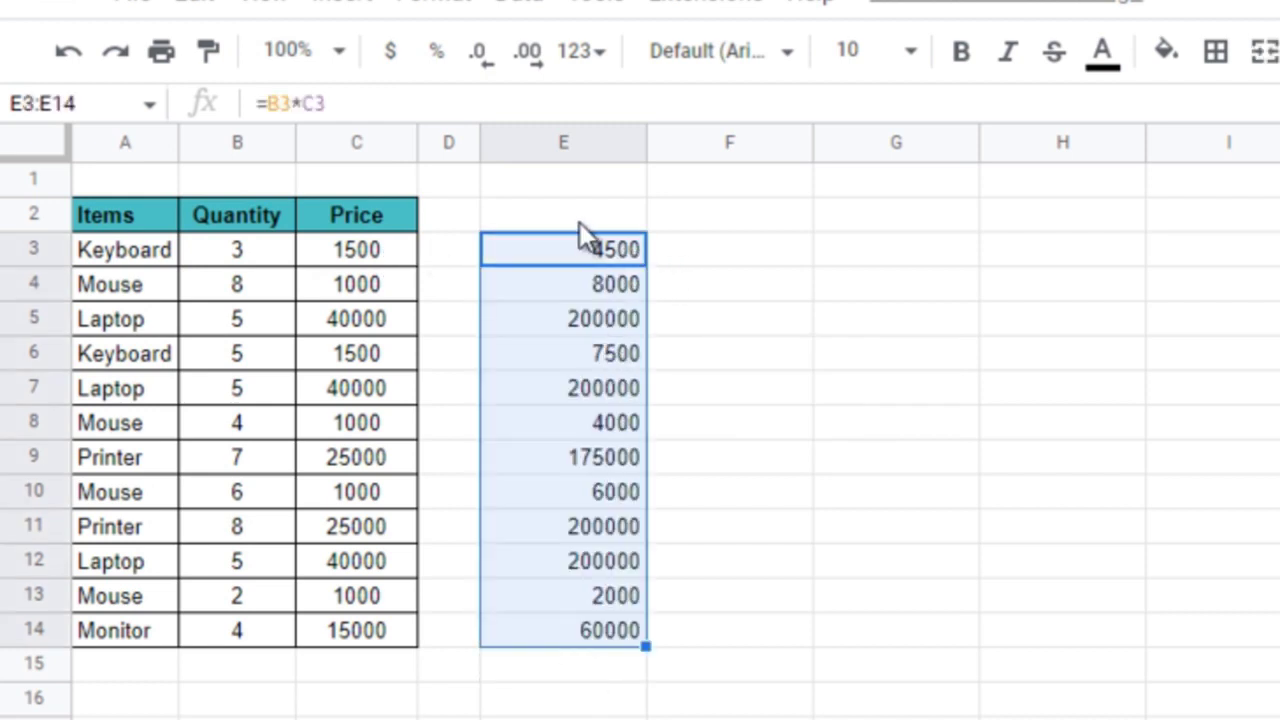
Put =SUM(E3:E14) in E2, giving 1067000.
left_click(579, 220)
type("=")
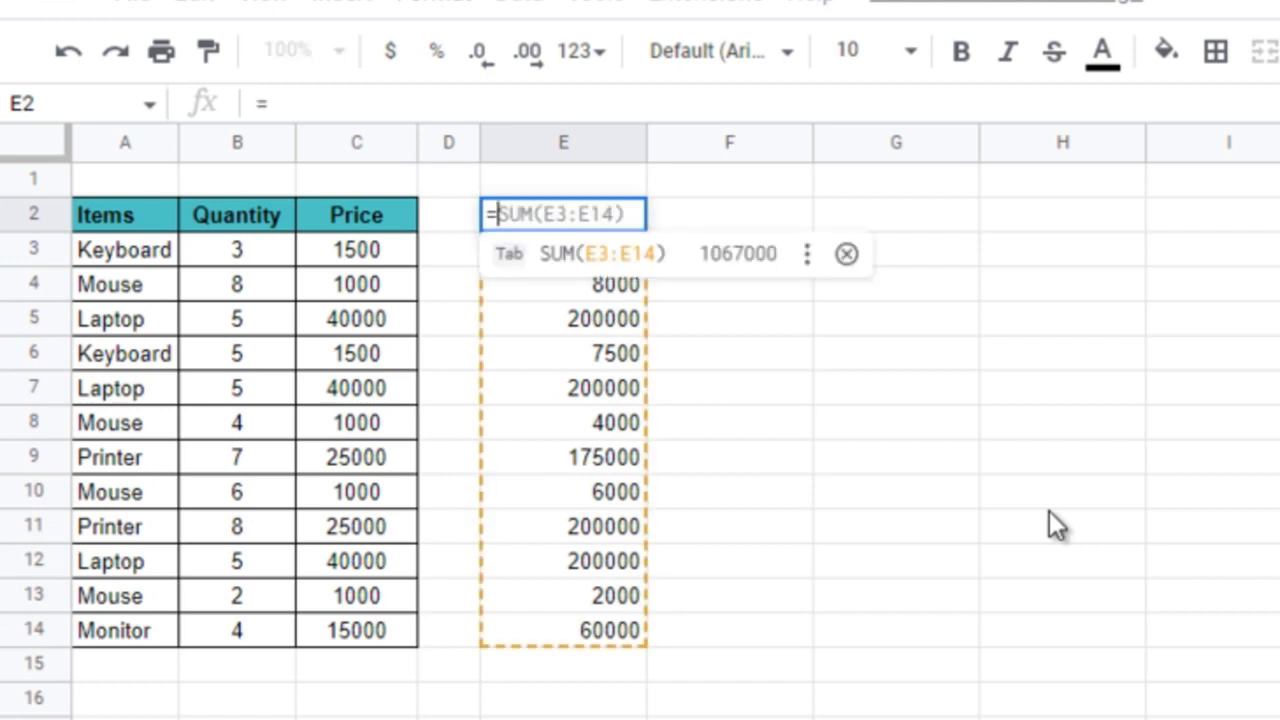
key("Return")
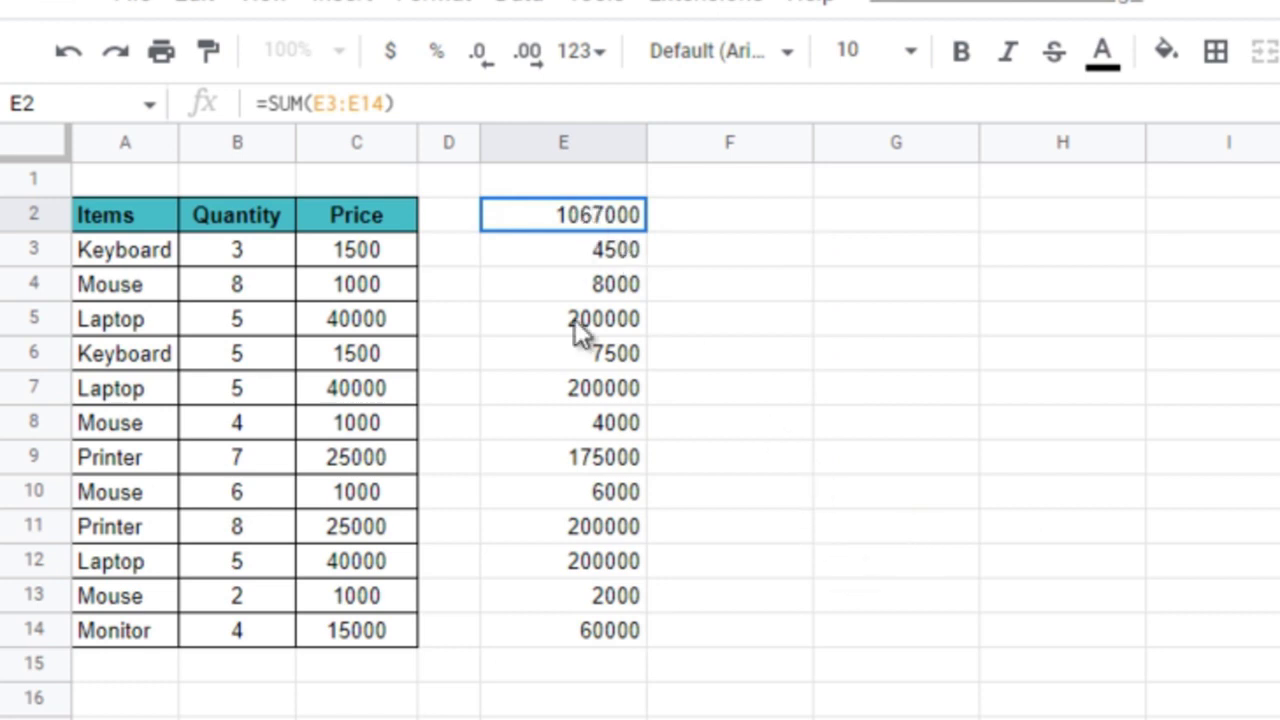
Enter =SUMPRODUCT(B3:B14,C3:C14) in F2.
left_click(753, 213)
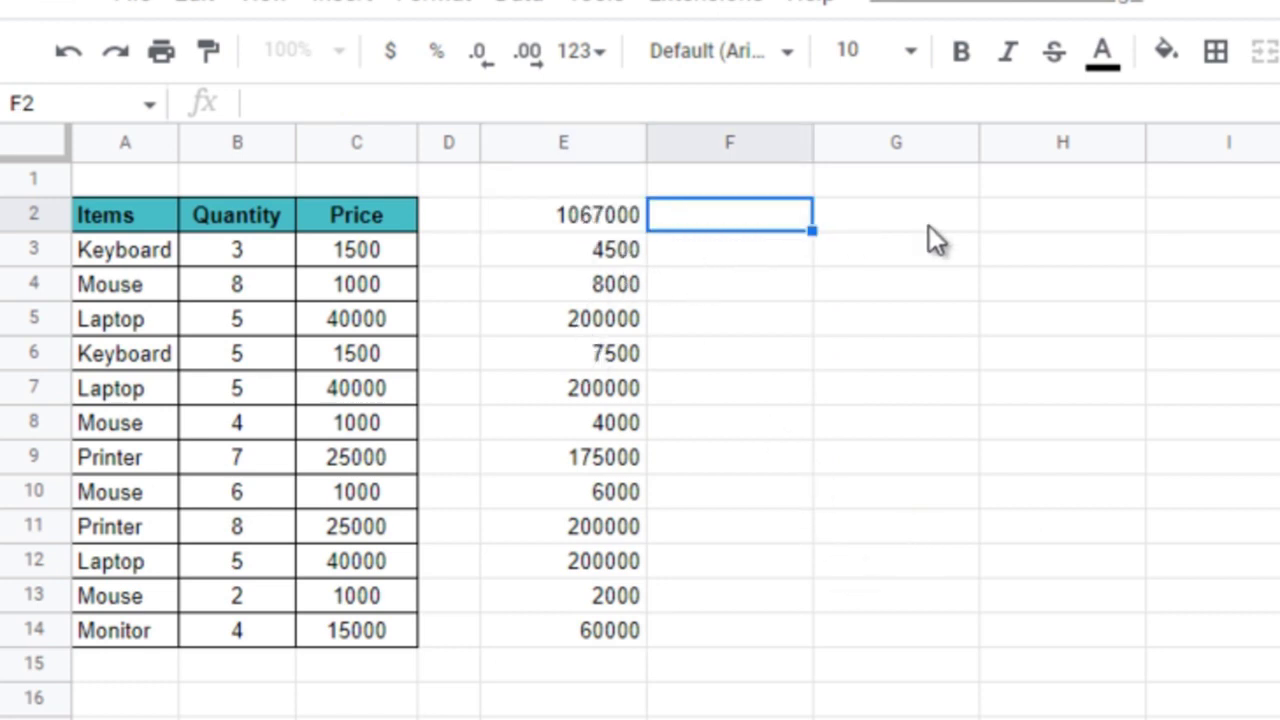
type("=")
key("BackSpace")
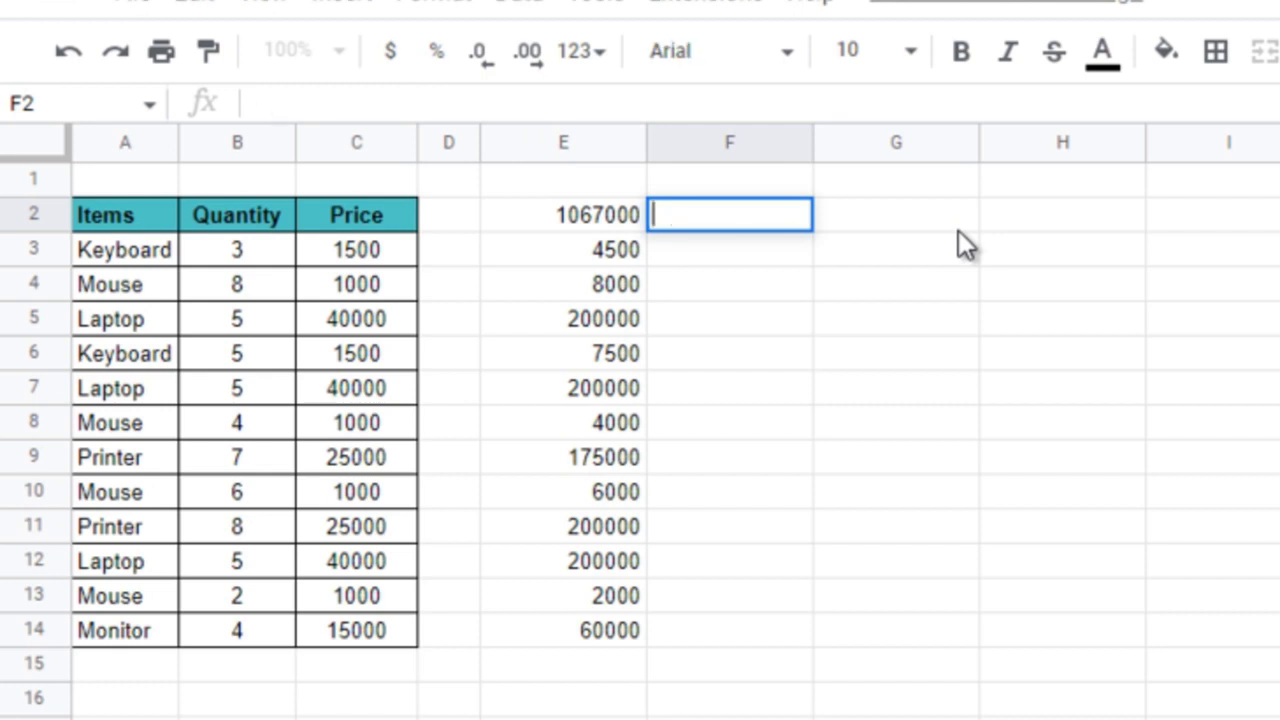
type("=S")
type("UMP")
key("Tab")
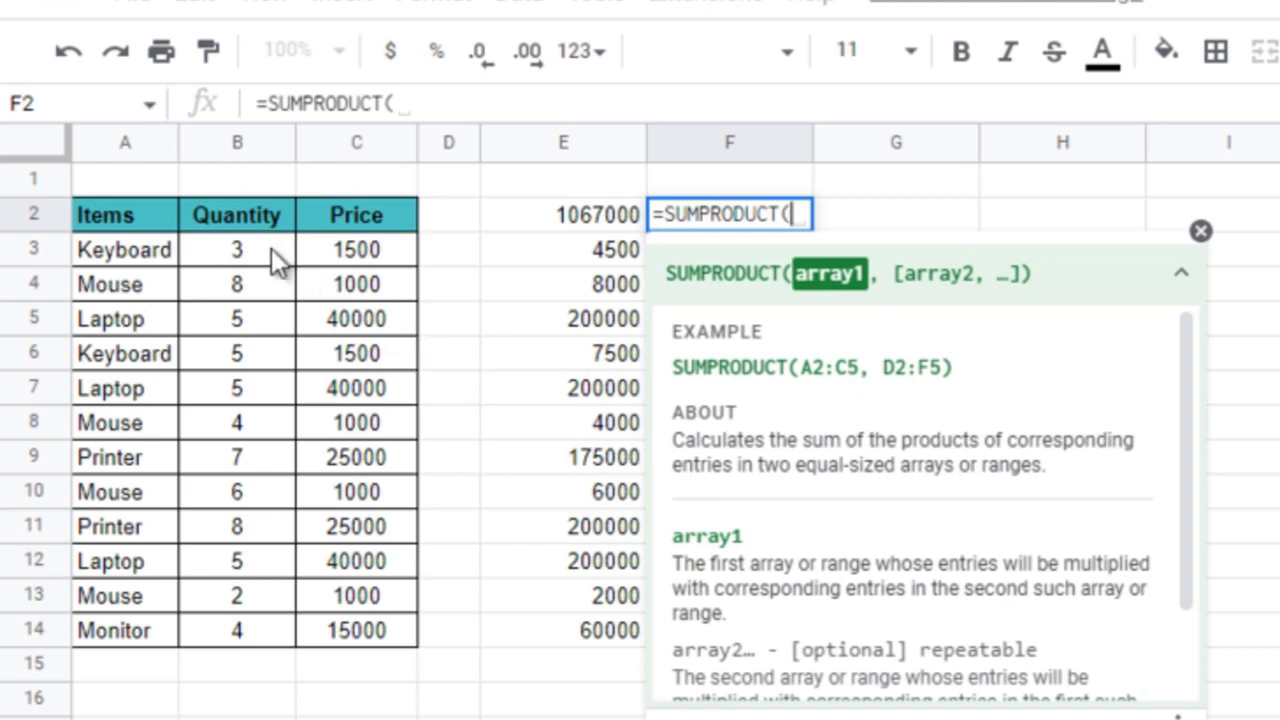
mouse_move(271, 250)
left_mouse_down()
mouse_move(271, 444)
mouse_move(219, 620)
left_mouse_up()
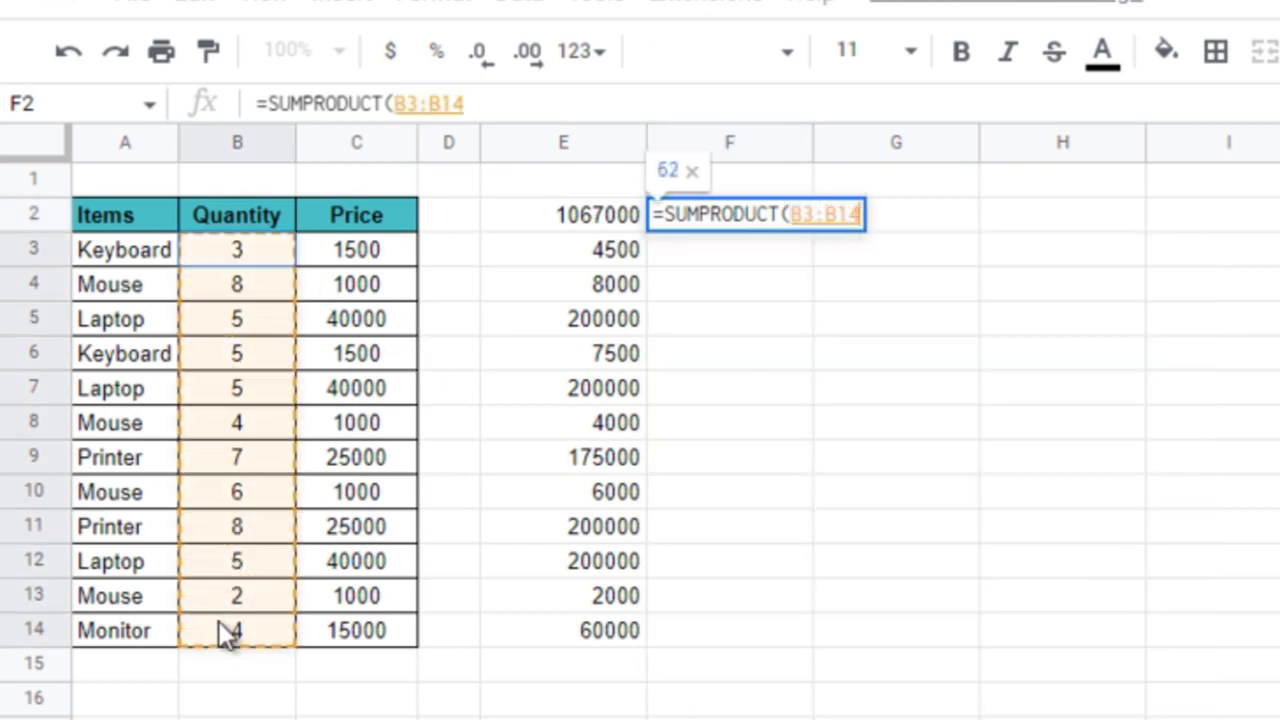
type(",")
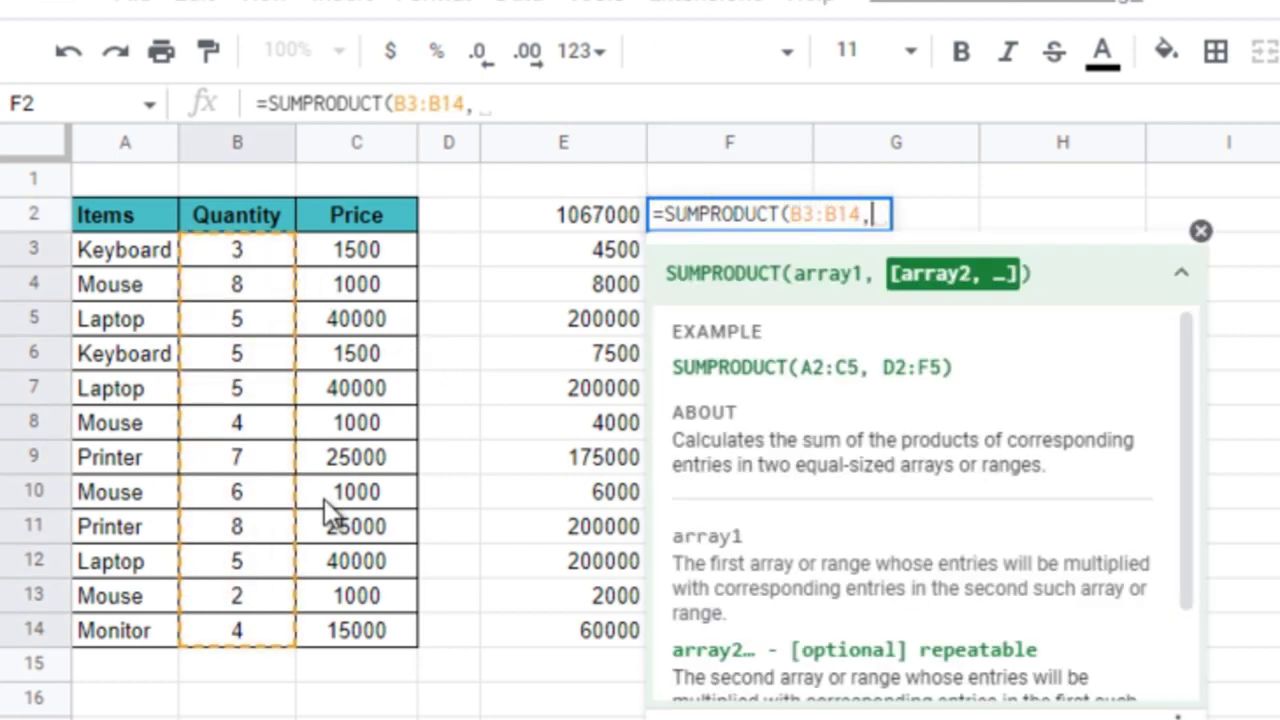
left_click_drag(375, 253, 412, 618)
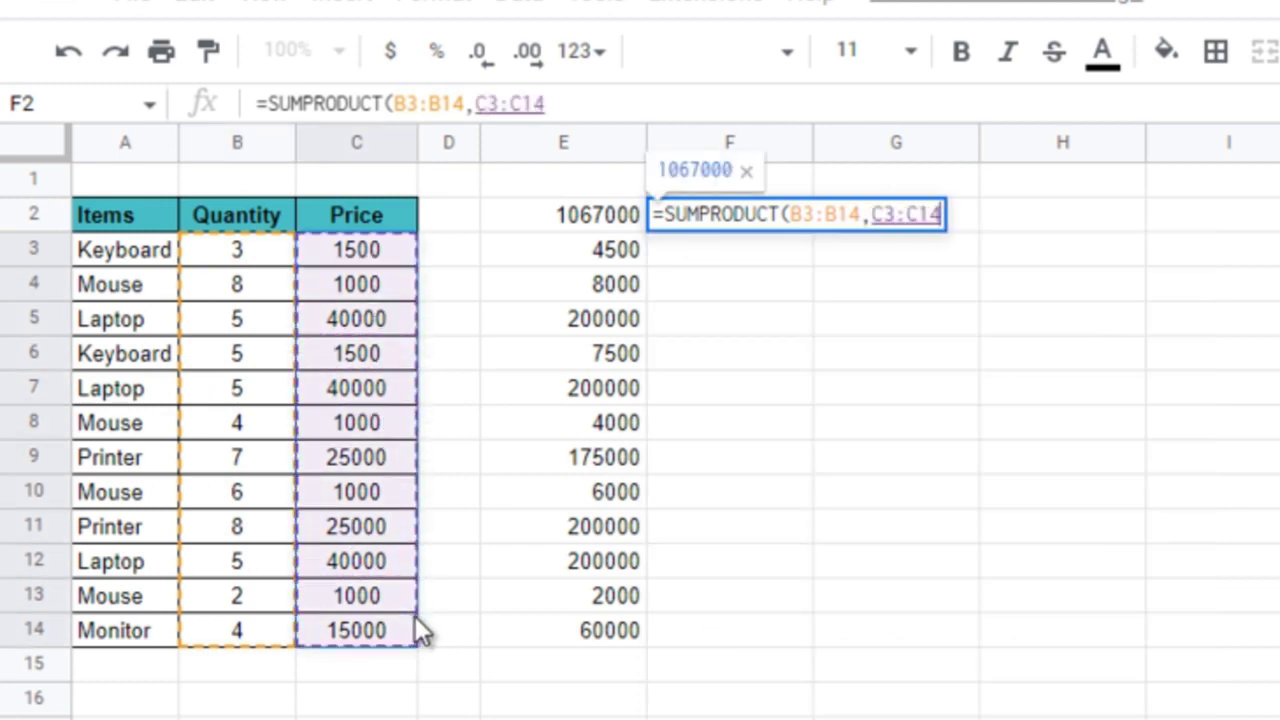
type(")")
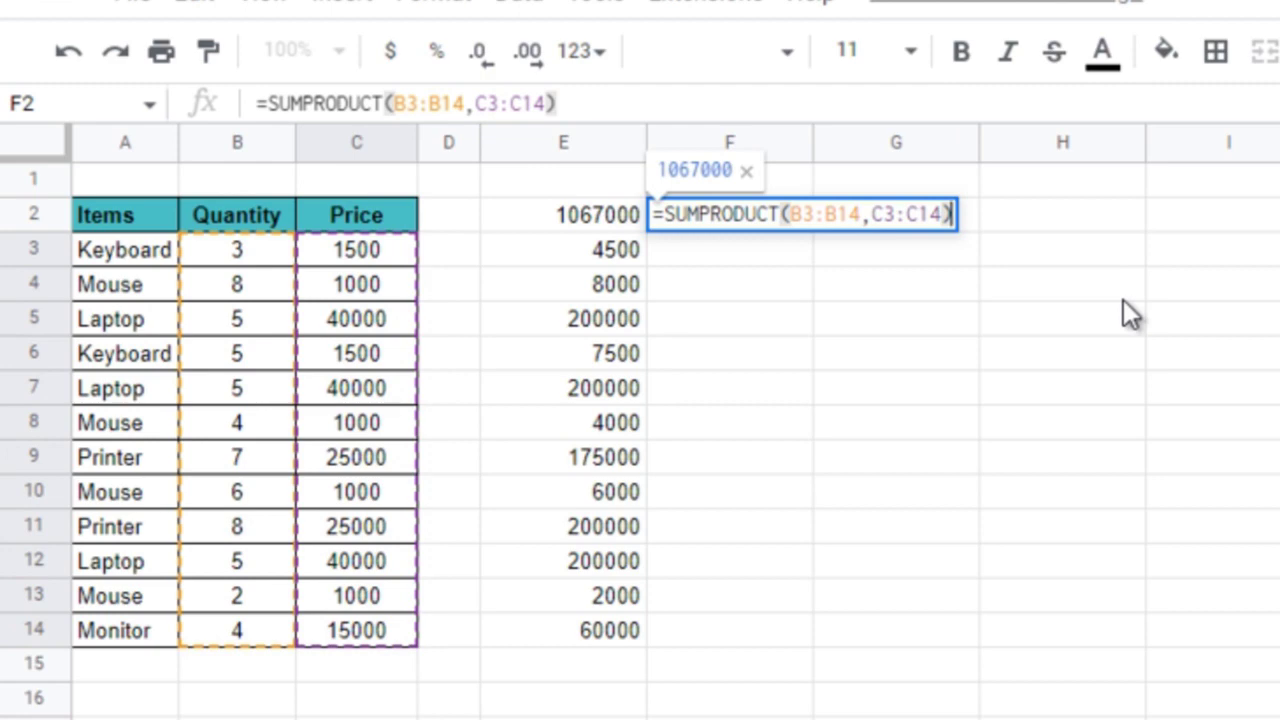
key("Return")
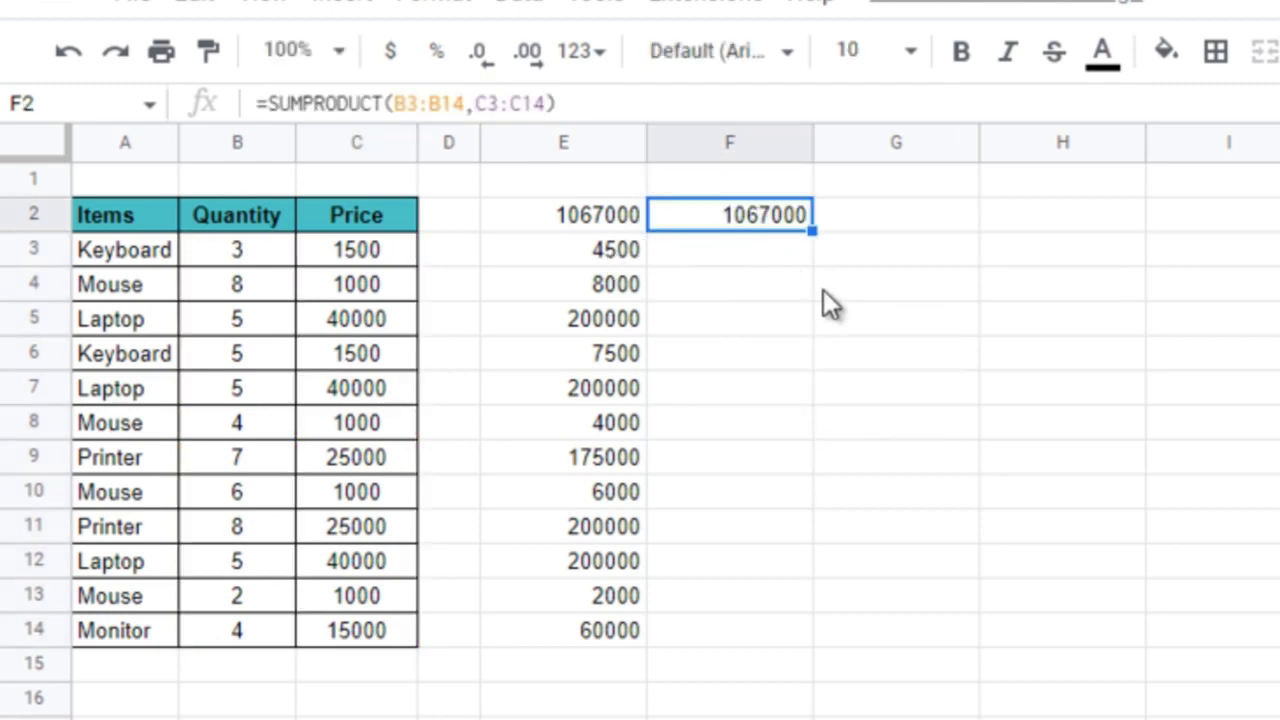
Narrow columns E and F and clear the result from F2.
left_click_drag(730, 142, 580, 142)
left_click(784, 312)
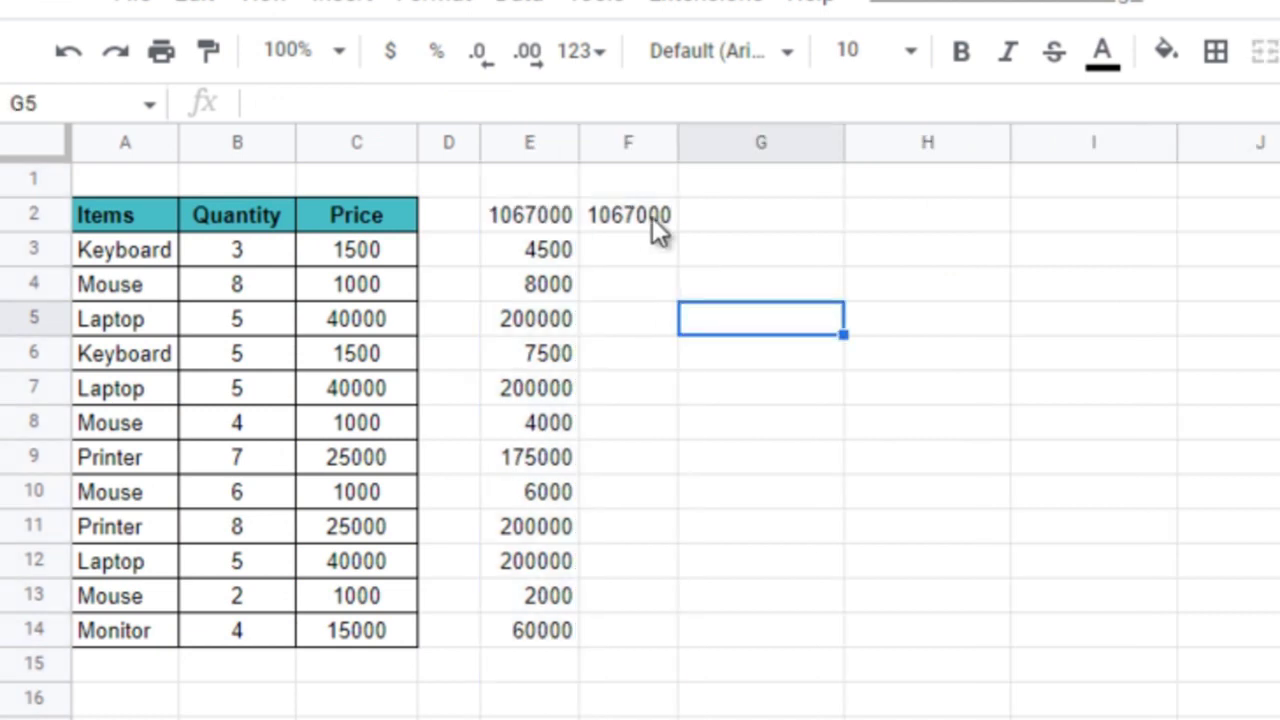
left_click(648, 222)
key("Delete")
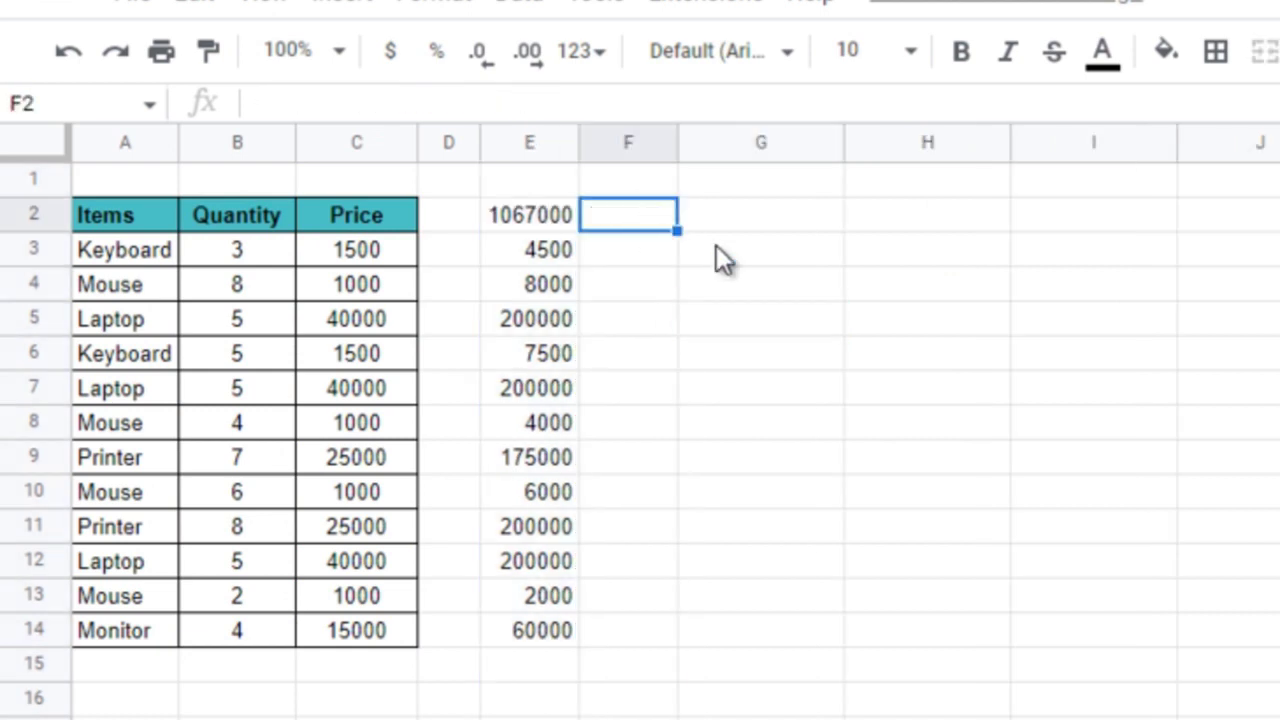
left_click(772, 222)
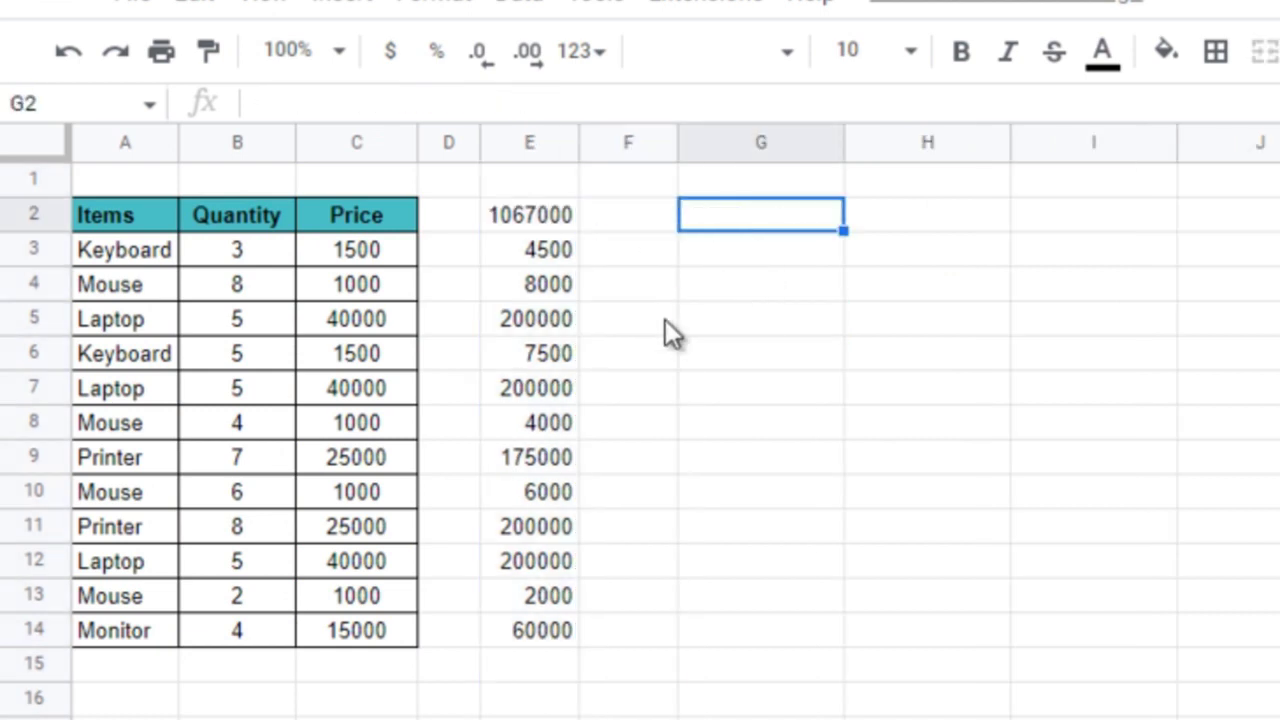
Create an array formula in G3 listing the Quantity values B3:B14.
left_click(735, 252)
type("=")
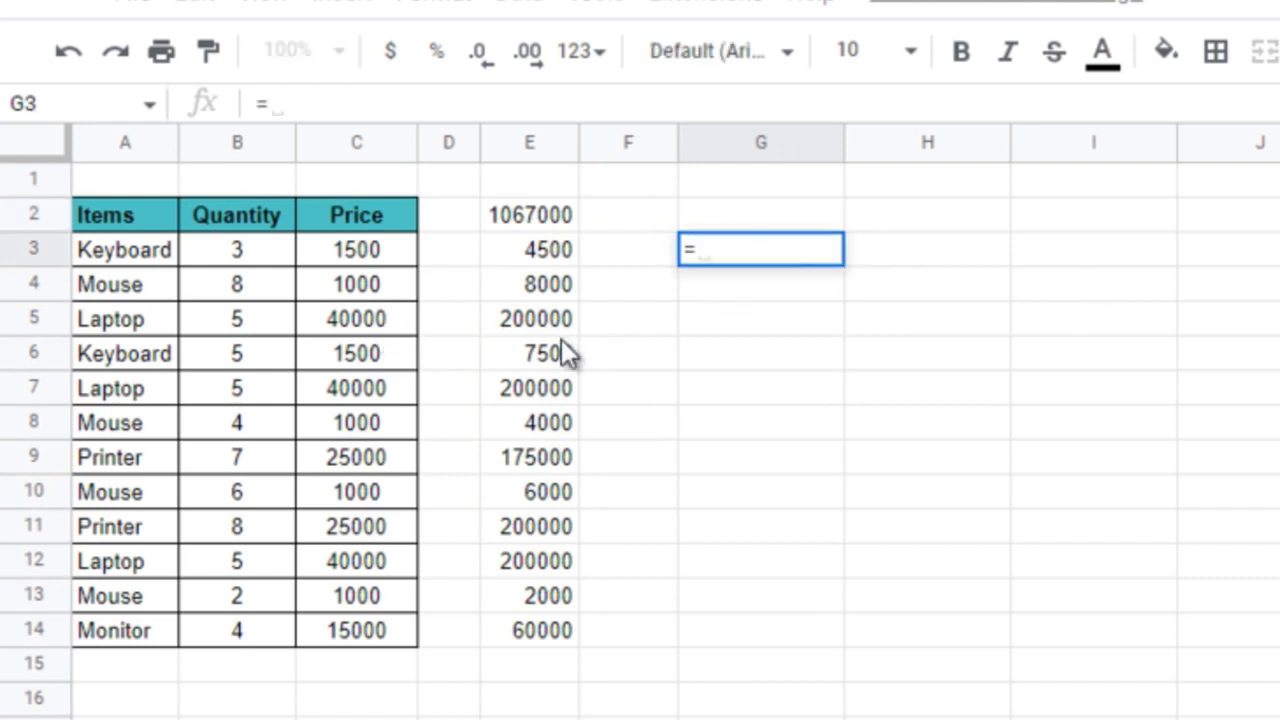
left_click_drag(260, 253, 271, 626)
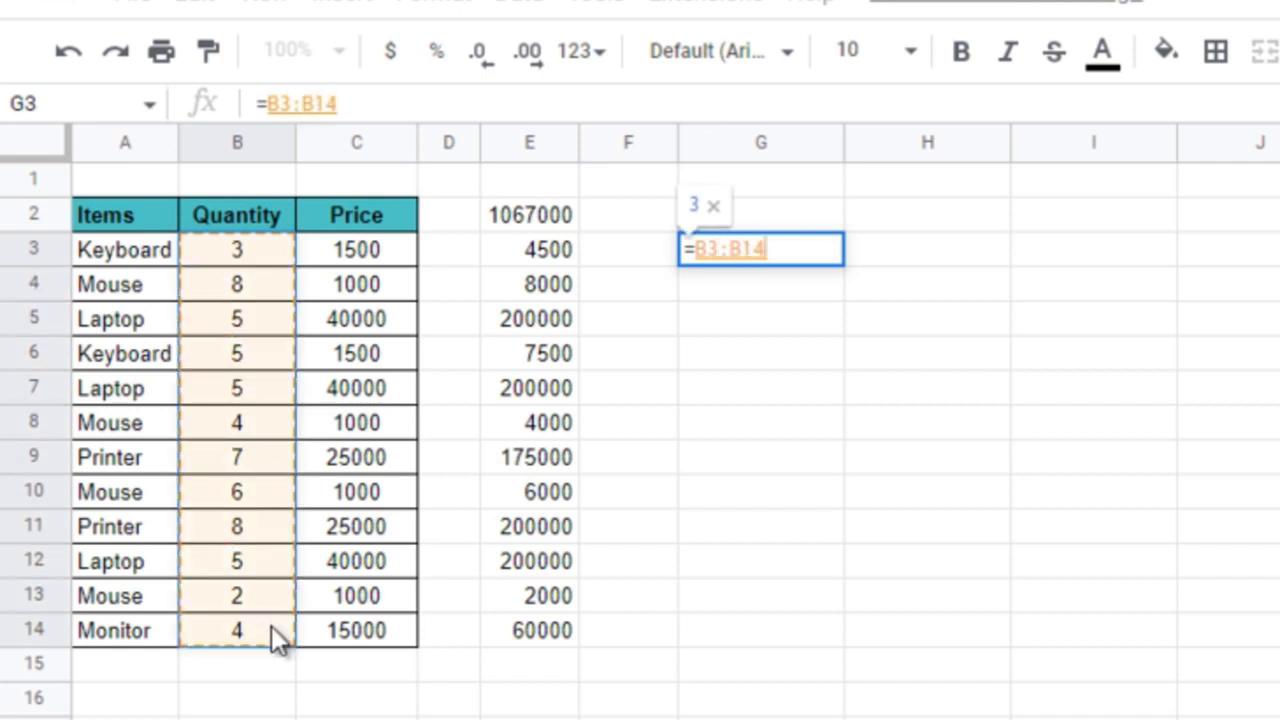
key("ctrl+shift+Return")
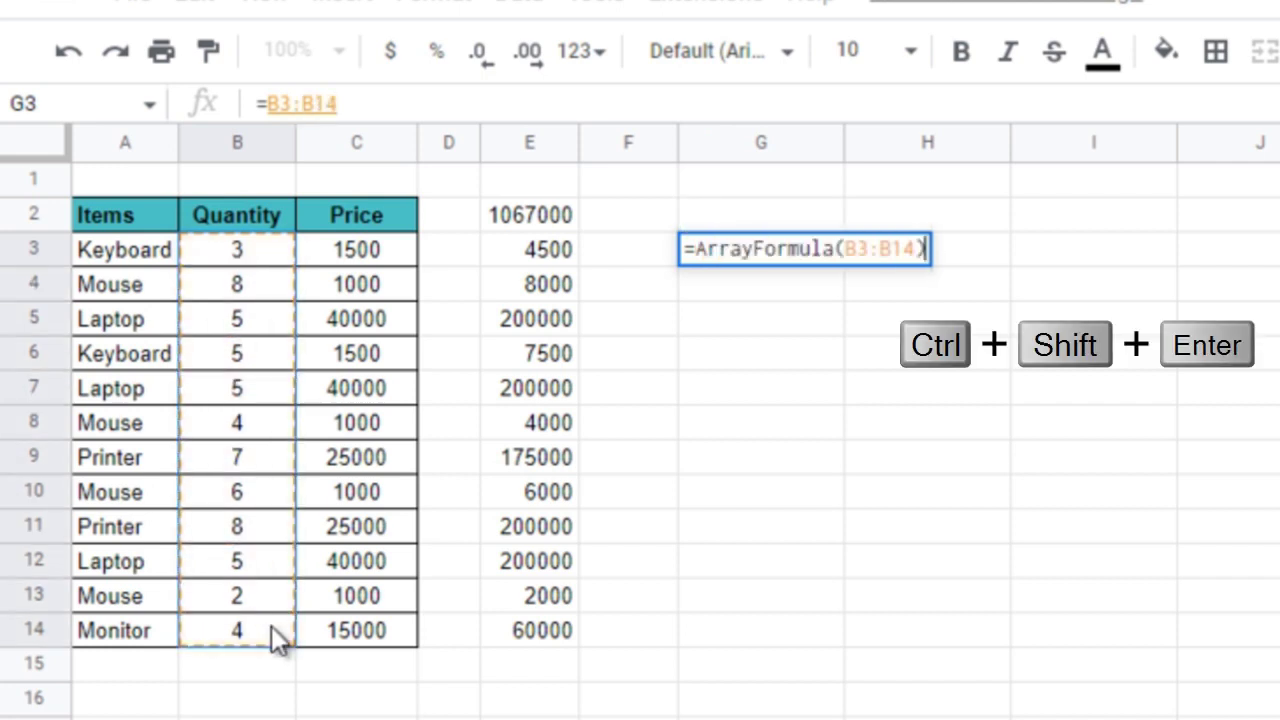
key("Return")
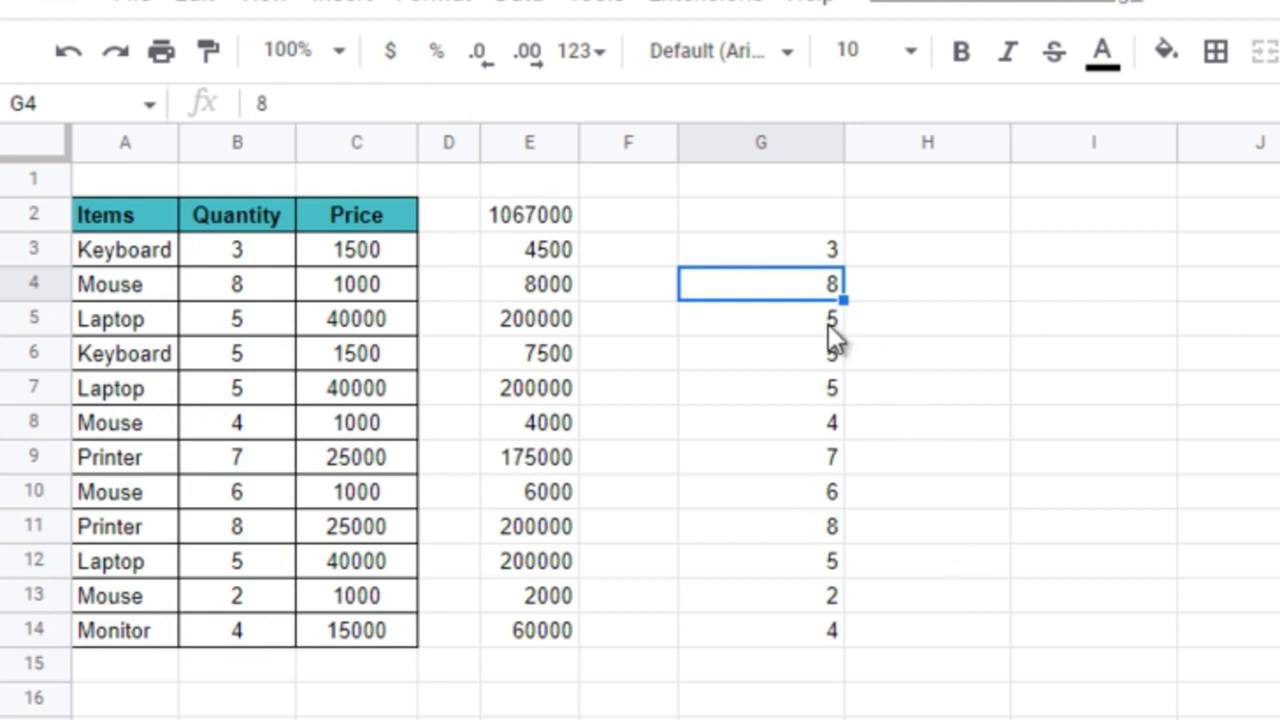
Multiply it by Price C3:C14, giving =ArrayFormula(B3:B14*C3:C14) with totals 4500 through 60000.
left_click(797, 255)
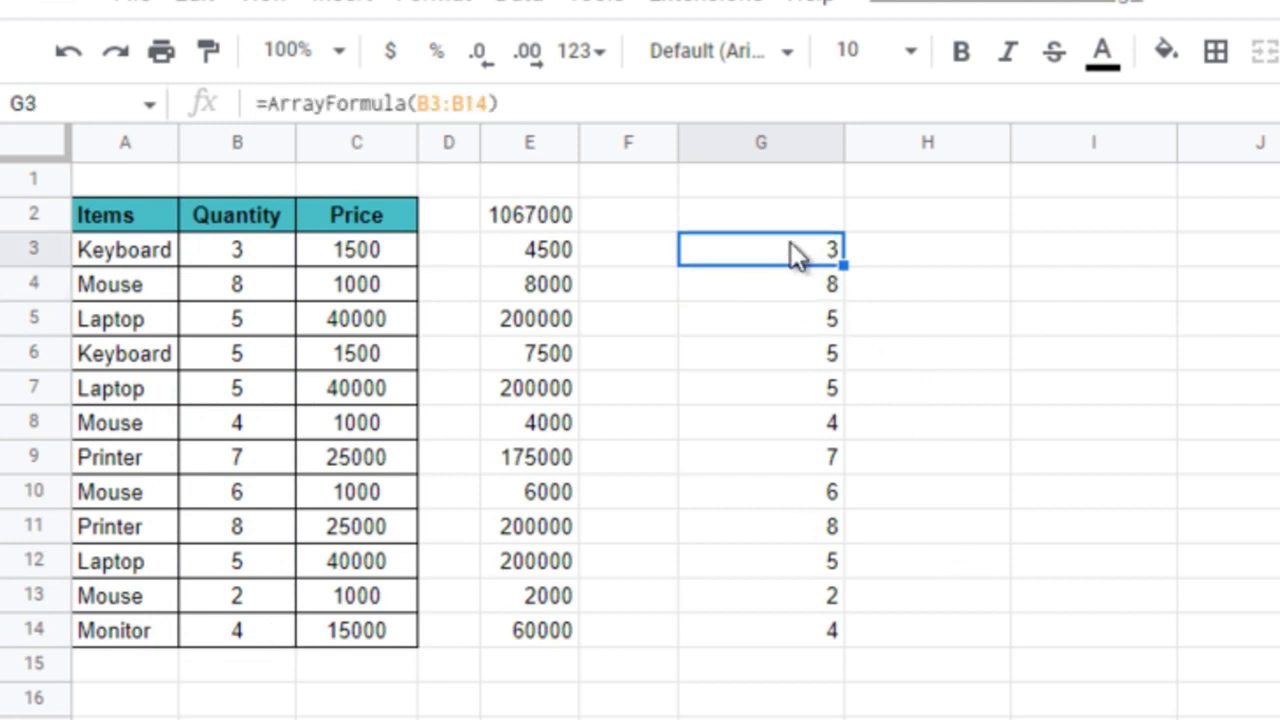
left_click(524, 96)
type("*")
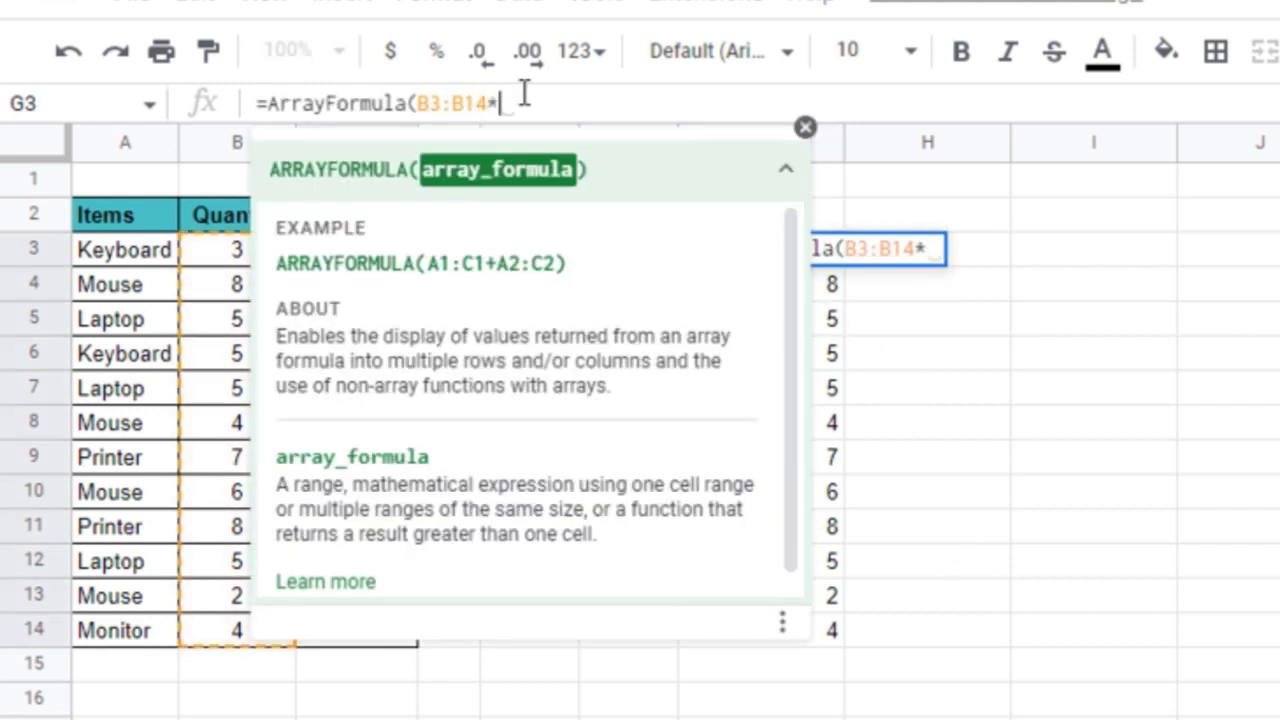
left_click(152, 258)
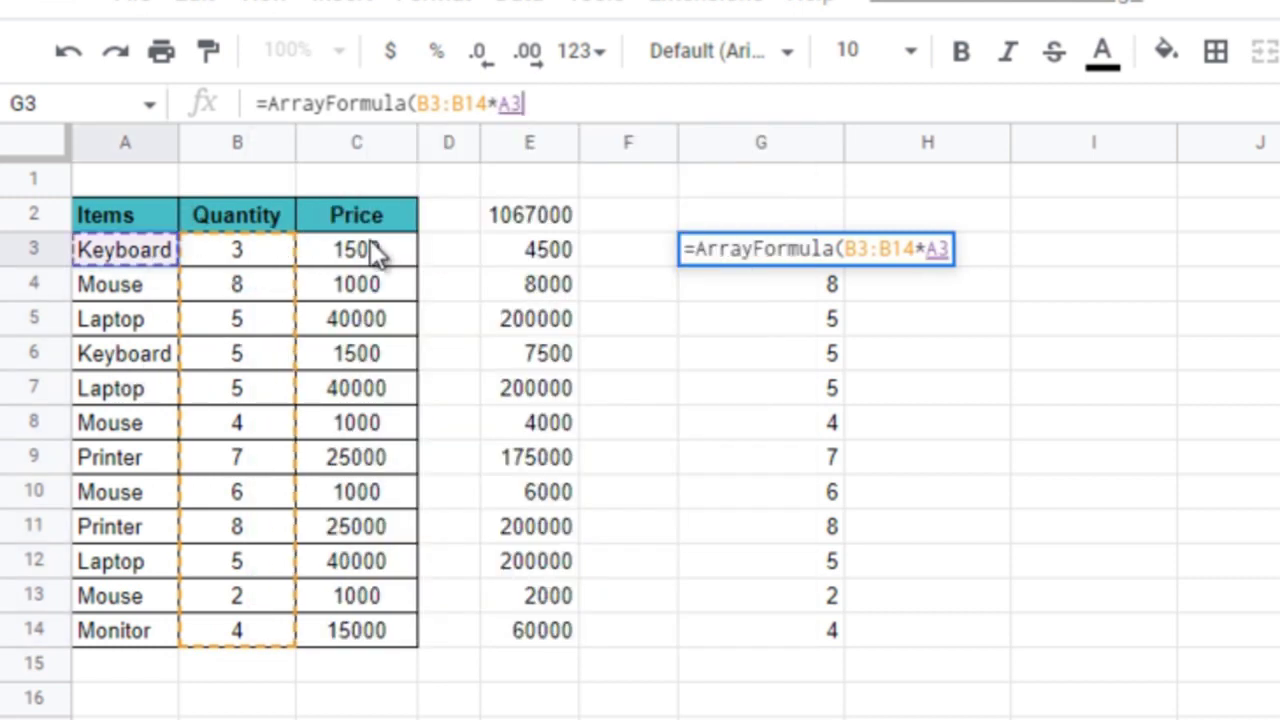
left_click_drag(360, 250, 358, 635)
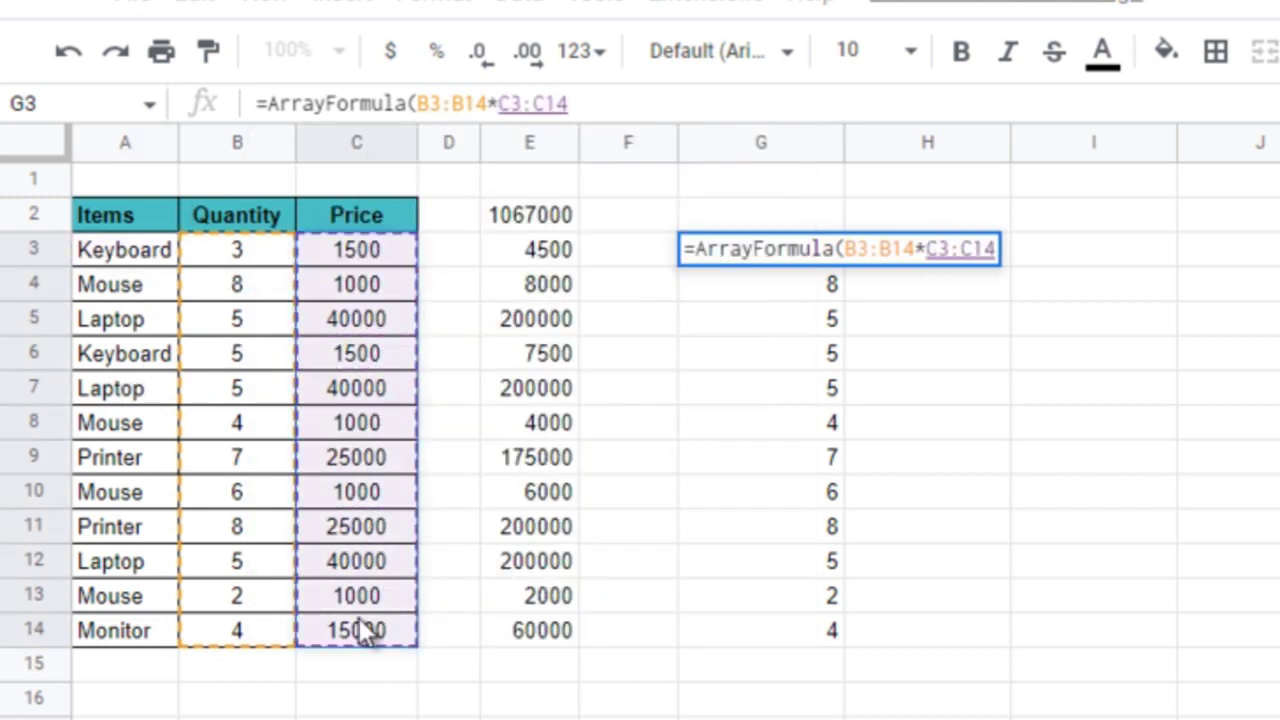
type(")")
key("Return")
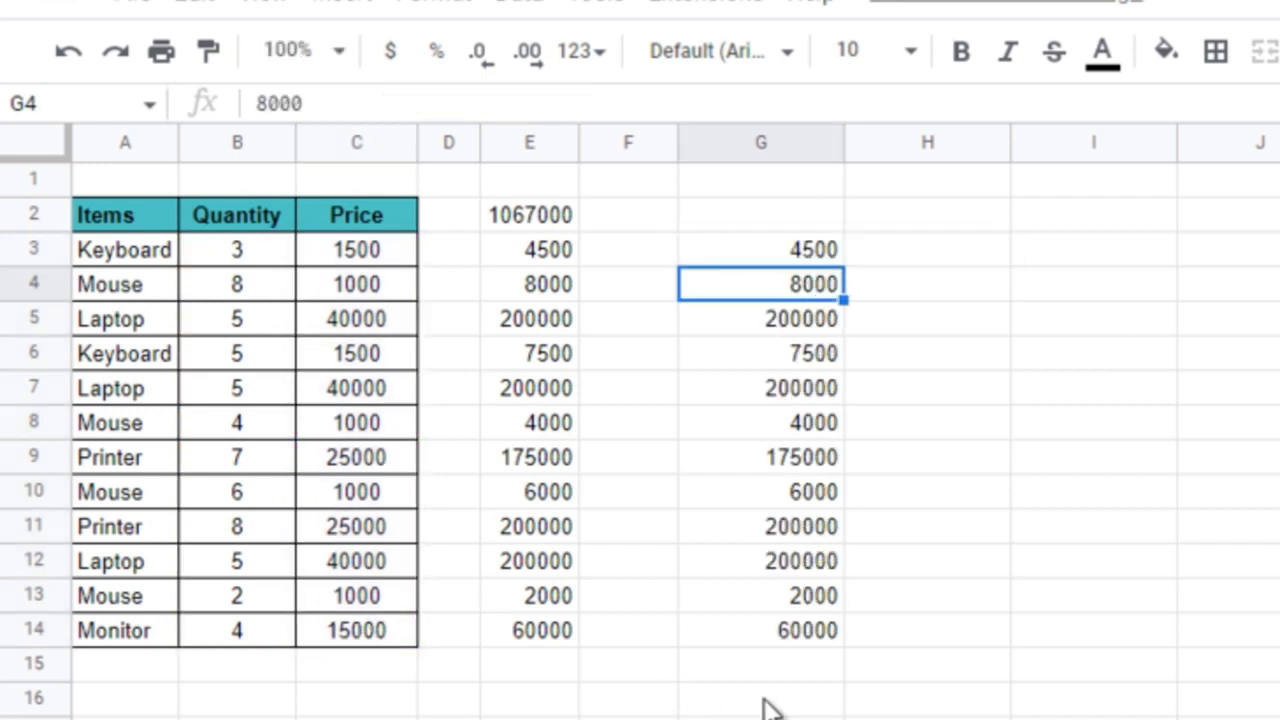
Wrap G3 as =SUM(ArrayFormula(B3:B14*C3:C14)), showing 1067000.
left_click(800, 252)
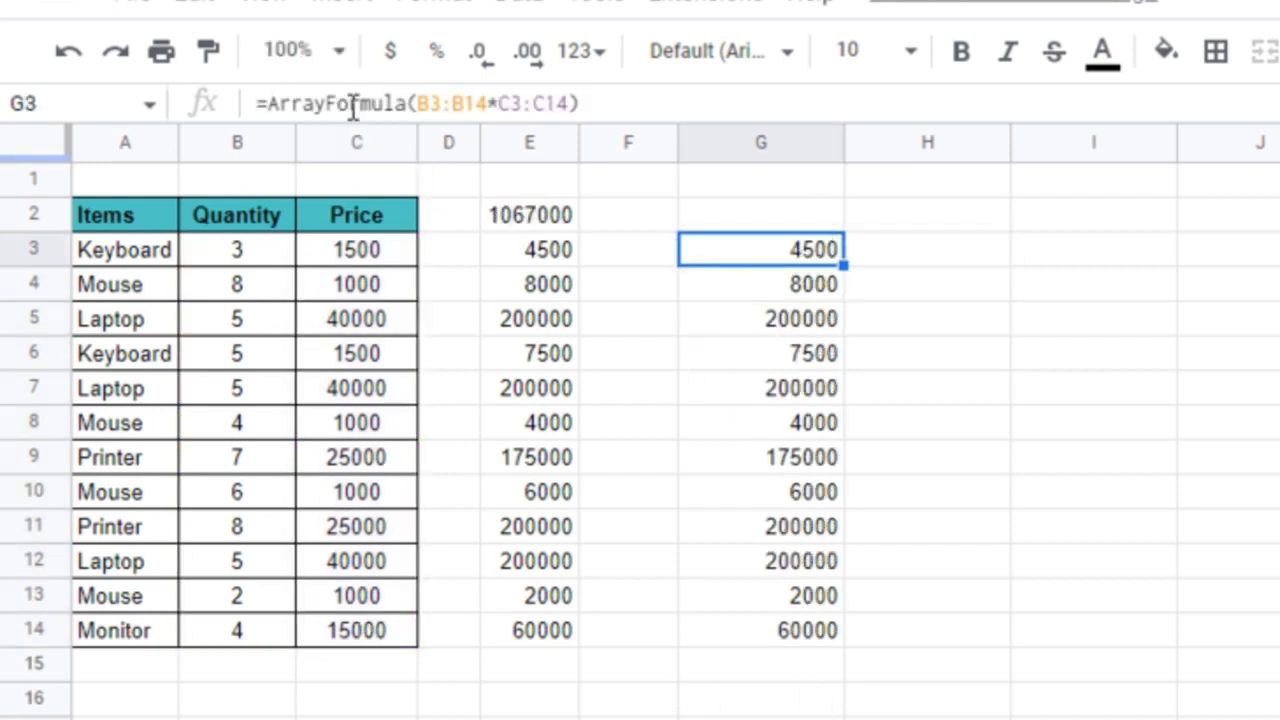
left_click(268, 103)
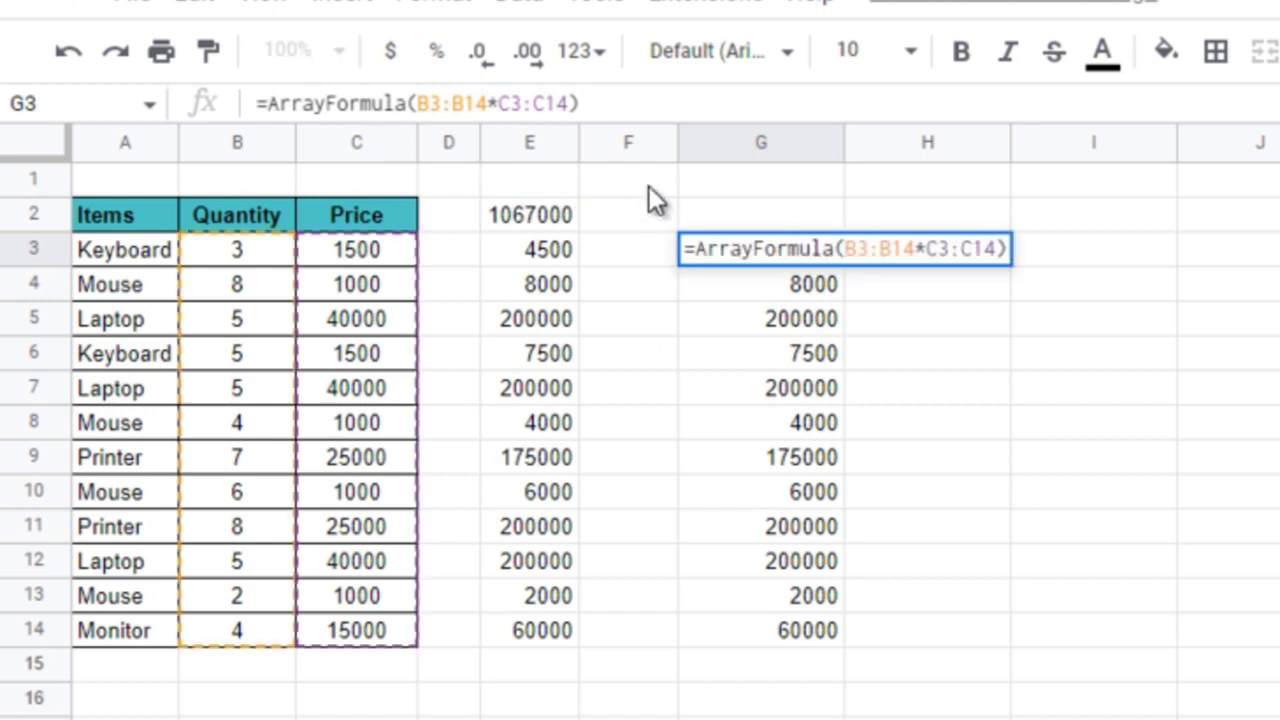
type("SUM")
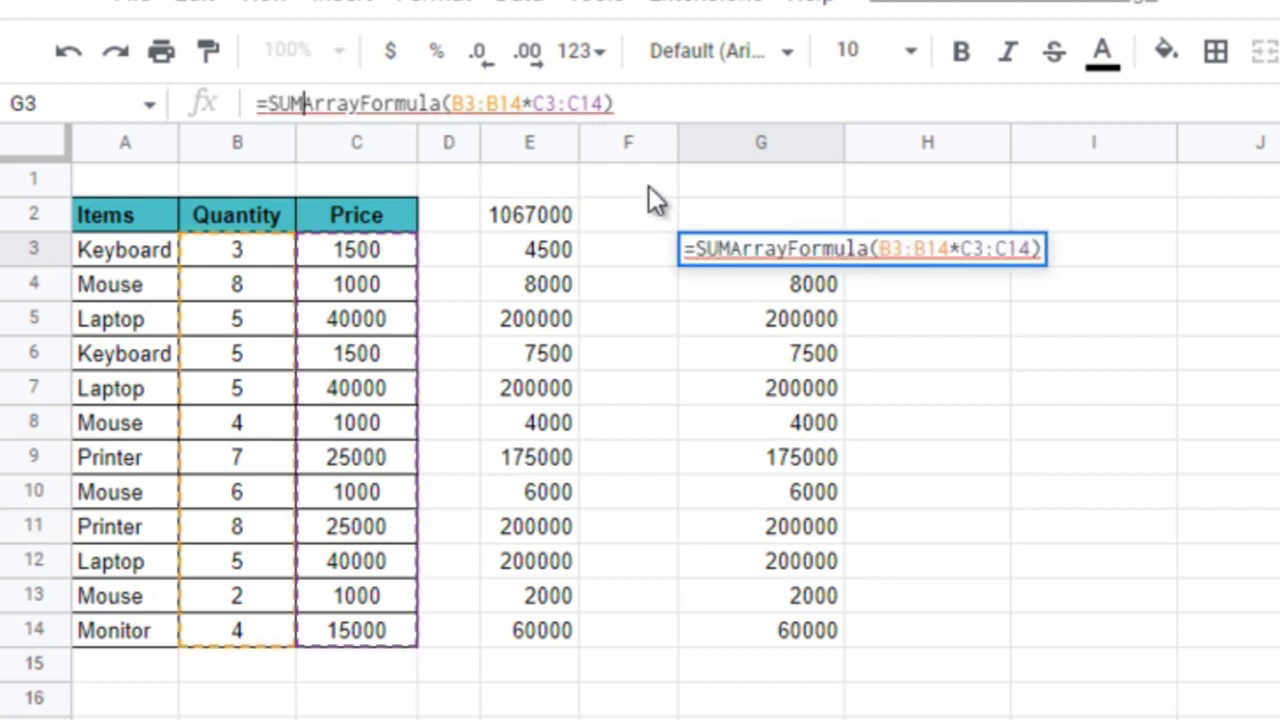
type("(")
left_click(703, 92)
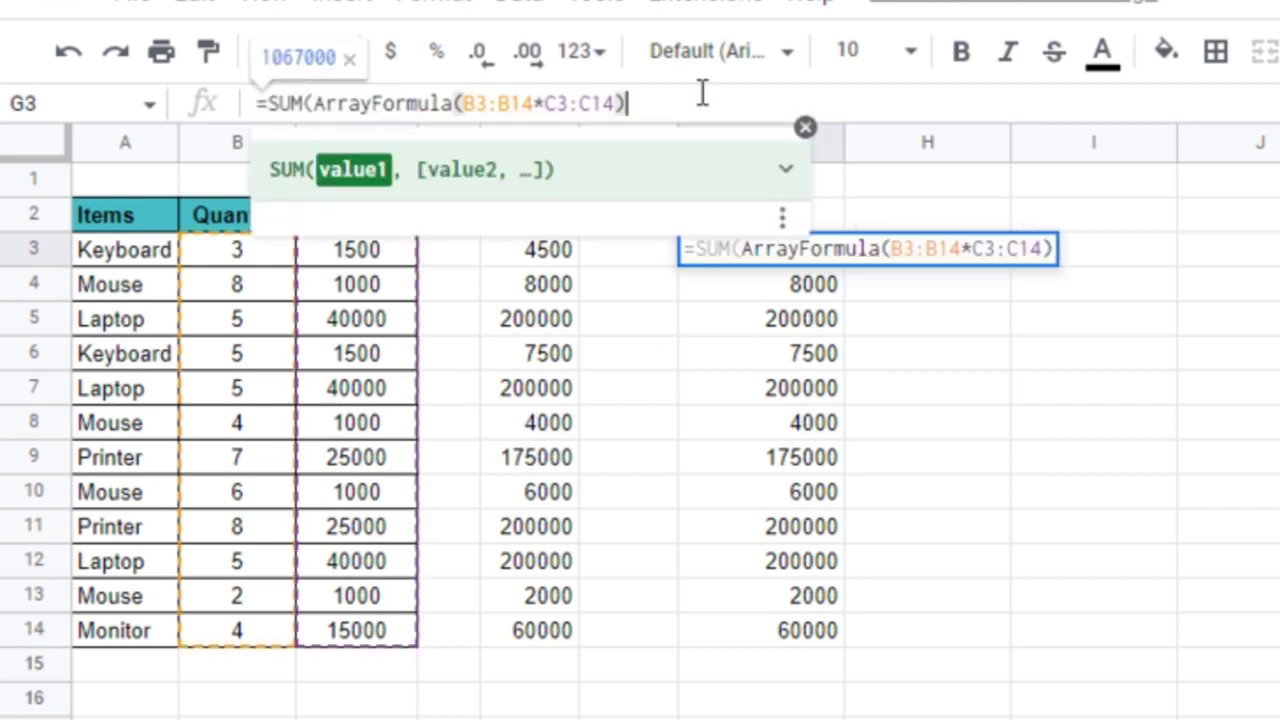
type(")")
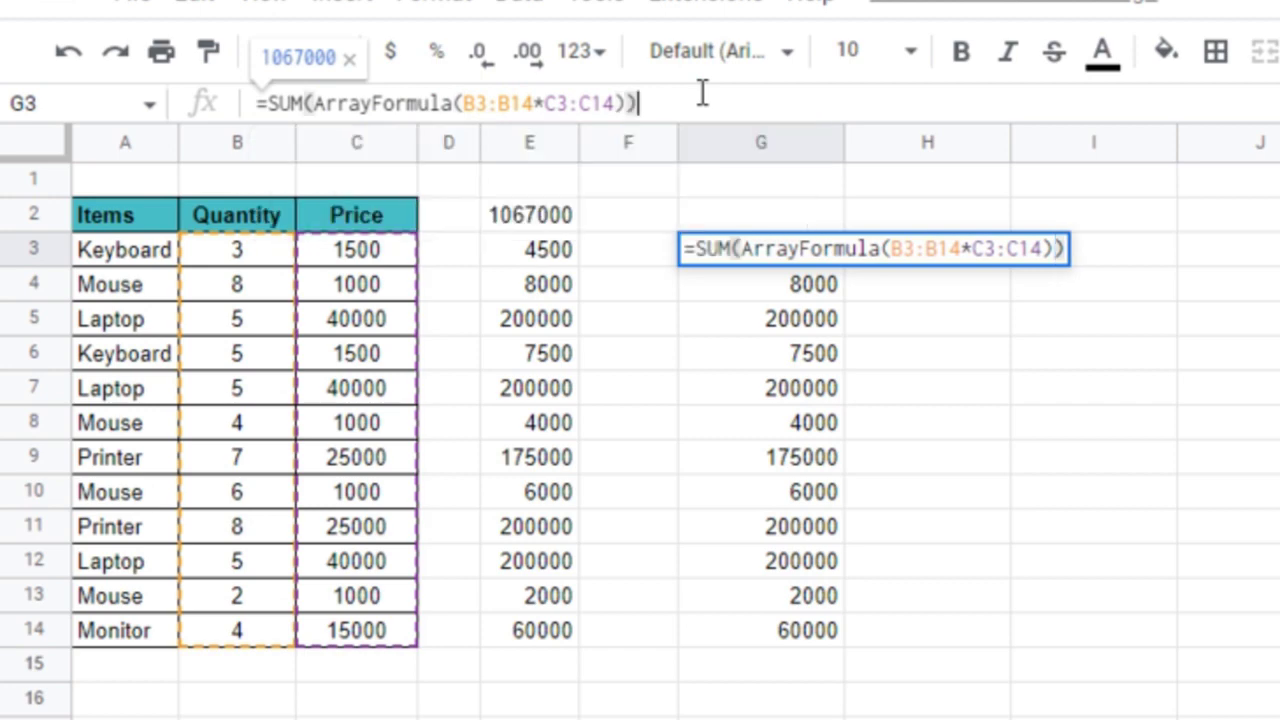
key("Return")
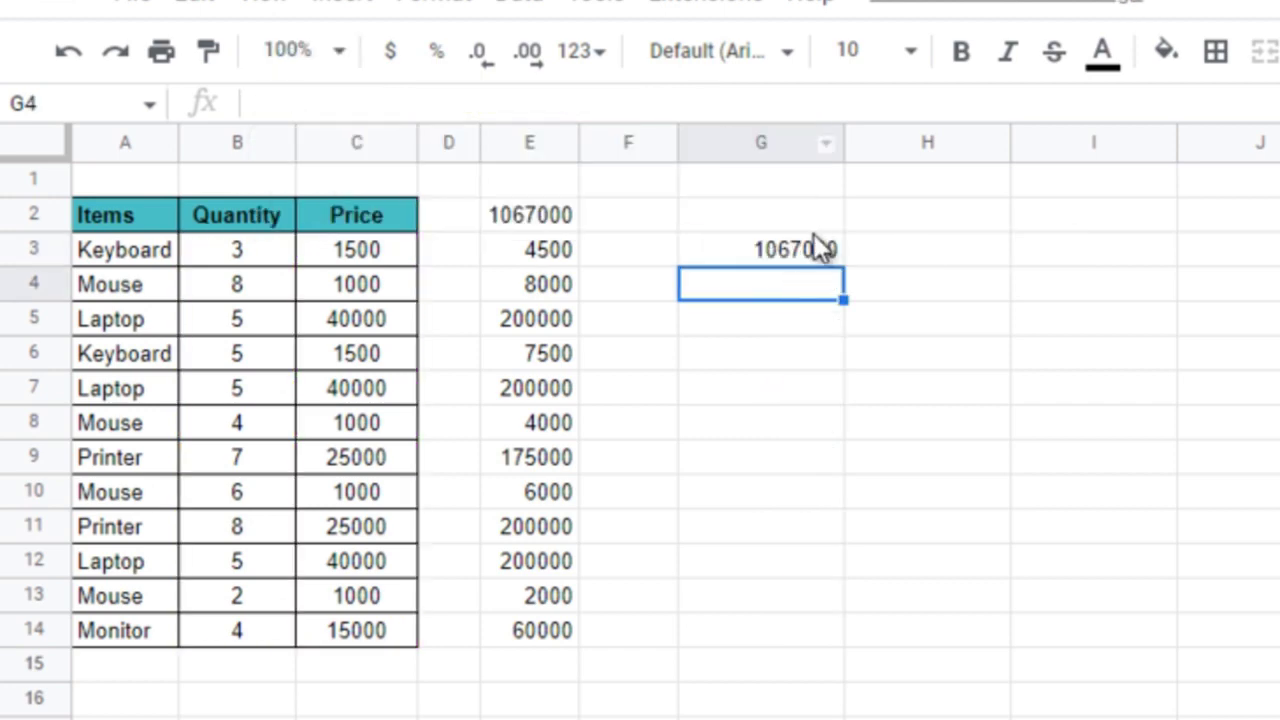
left_click(807, 255)
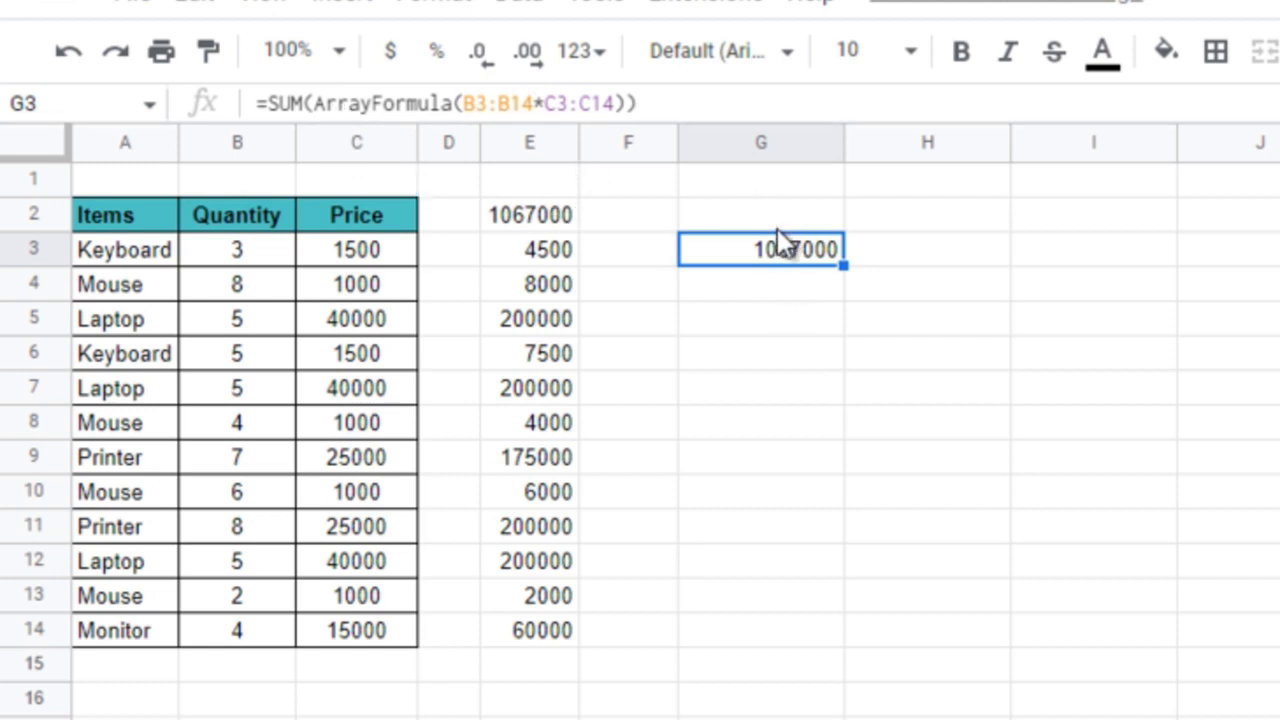
Change the SUM in G3's formula to SUMPRODUCT.
left_click(303, 103)
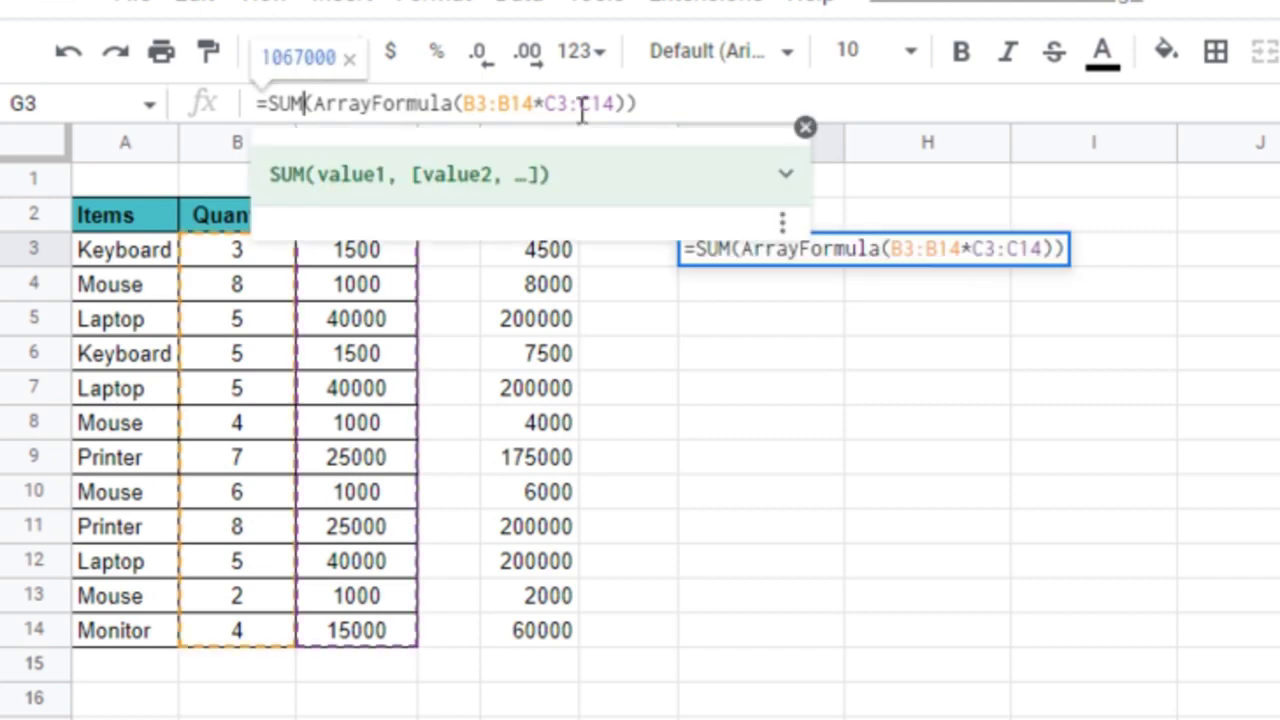
type("PRO")
key("Tab")
key("shift+Home")
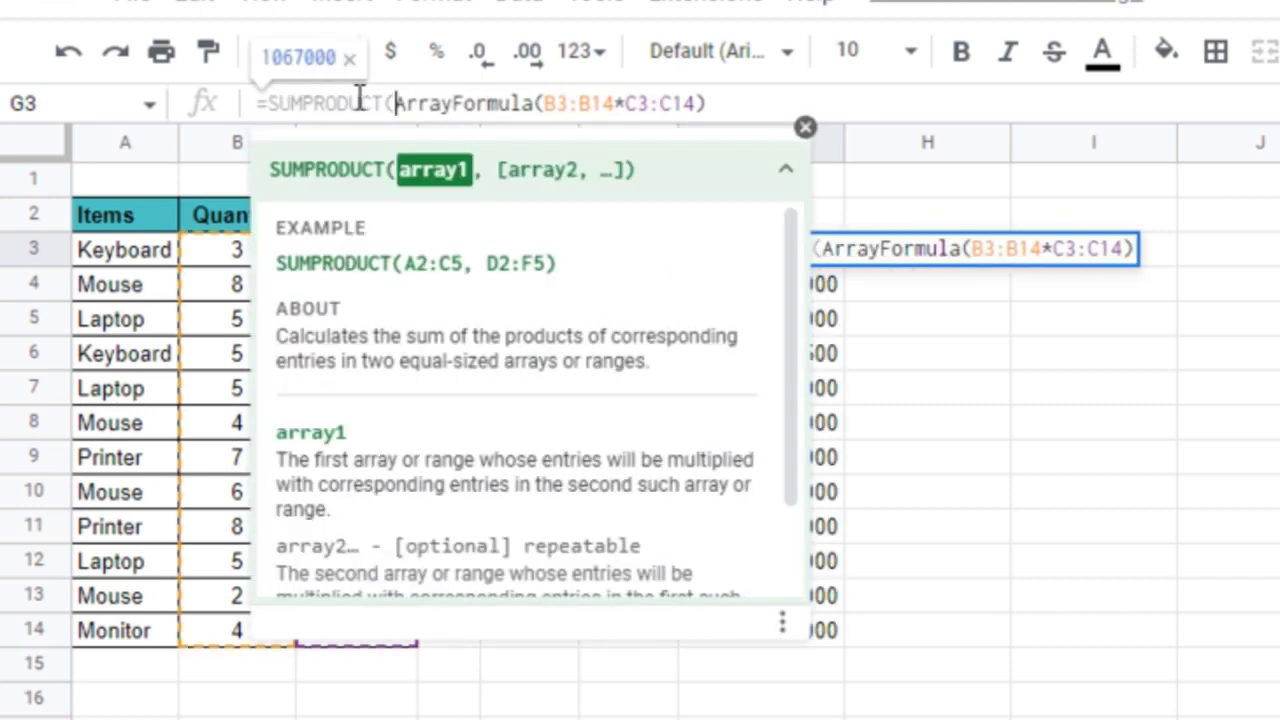
key("Return")
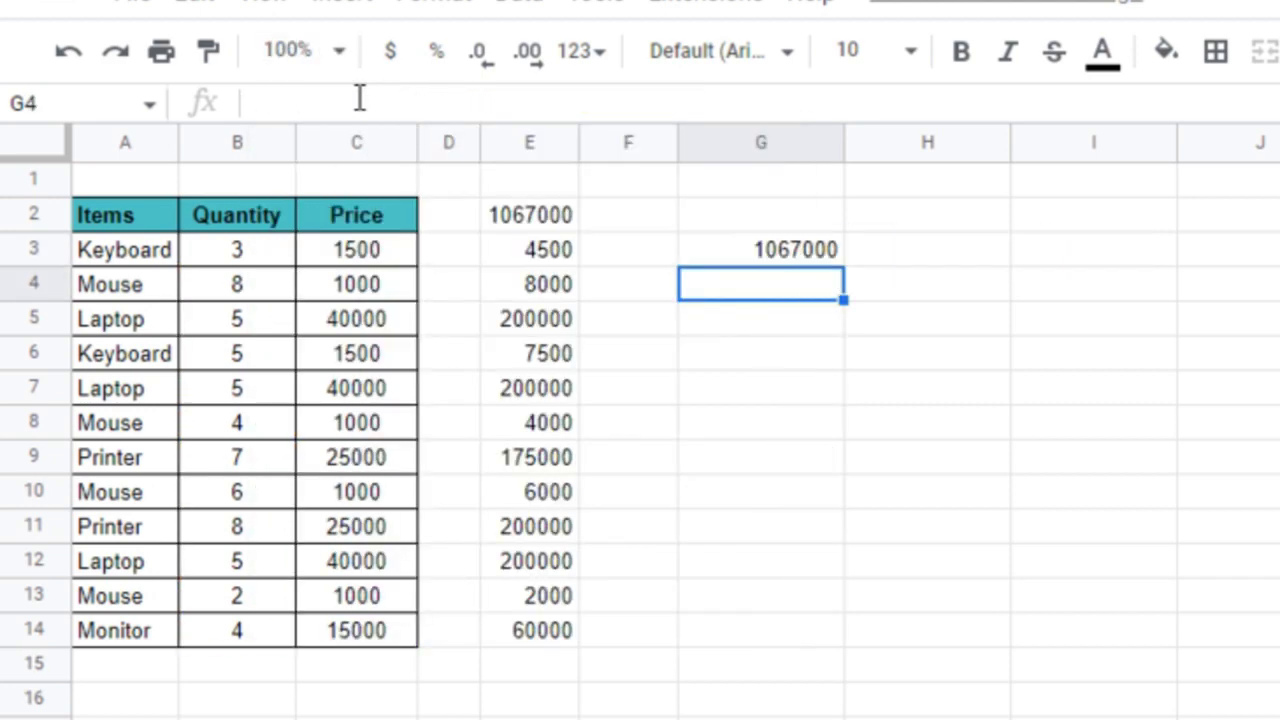
Remove the ArrayFormula wrapper from G3's formula.
left_click(826, 255)
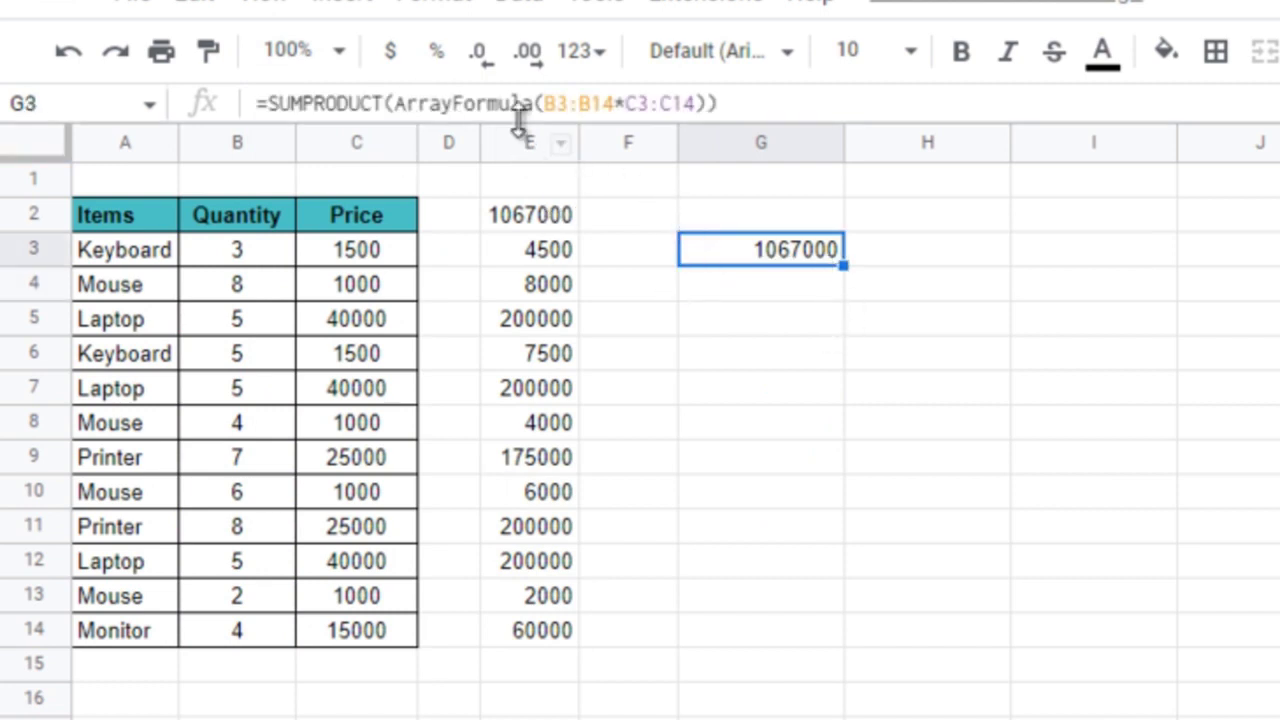
left_click(395, 103)
left_click_drag(395, 103, 533, 103)
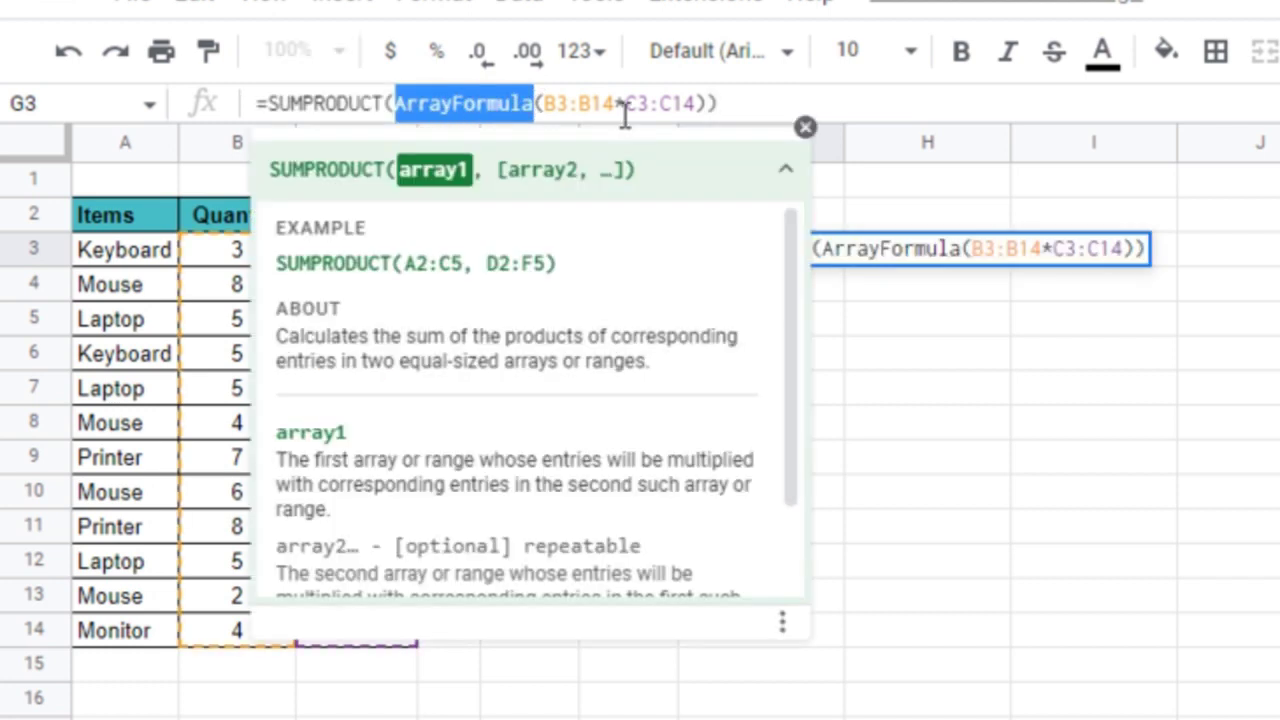
key("BackSpace")
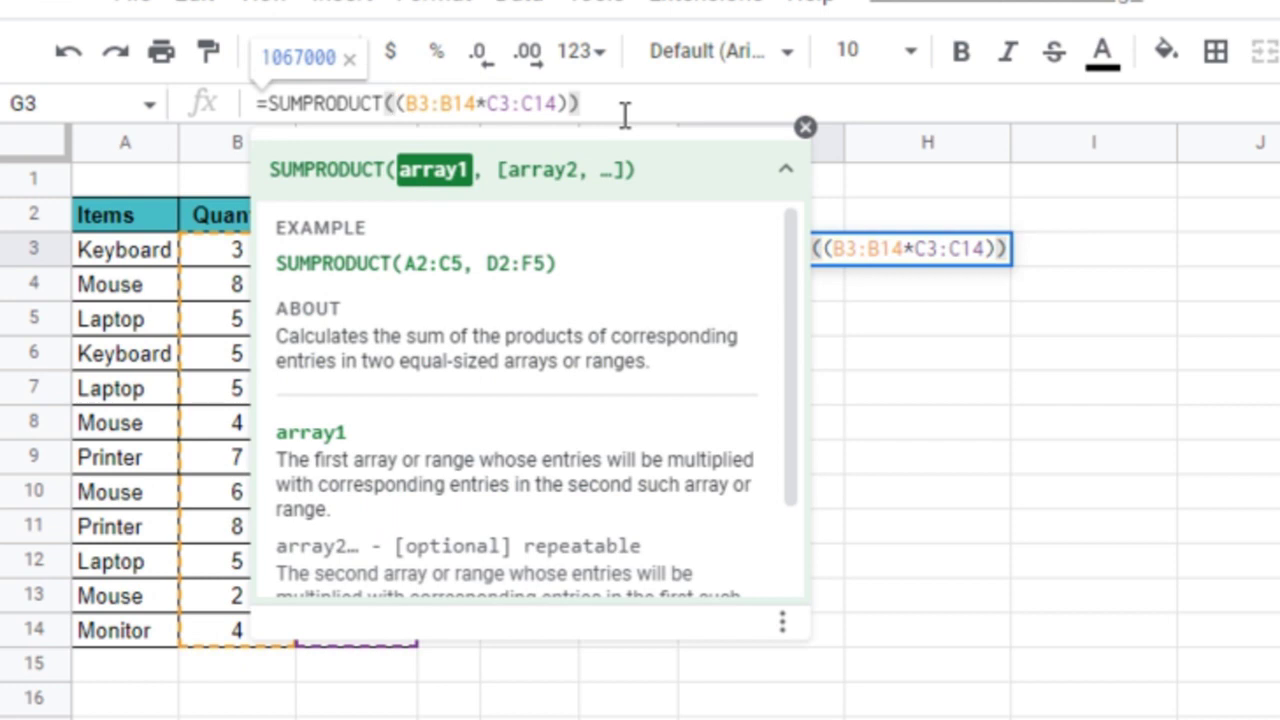
key("Return")
Delete the redundant opening and closing parentheses in G3's formula.
left_click(752, 248)
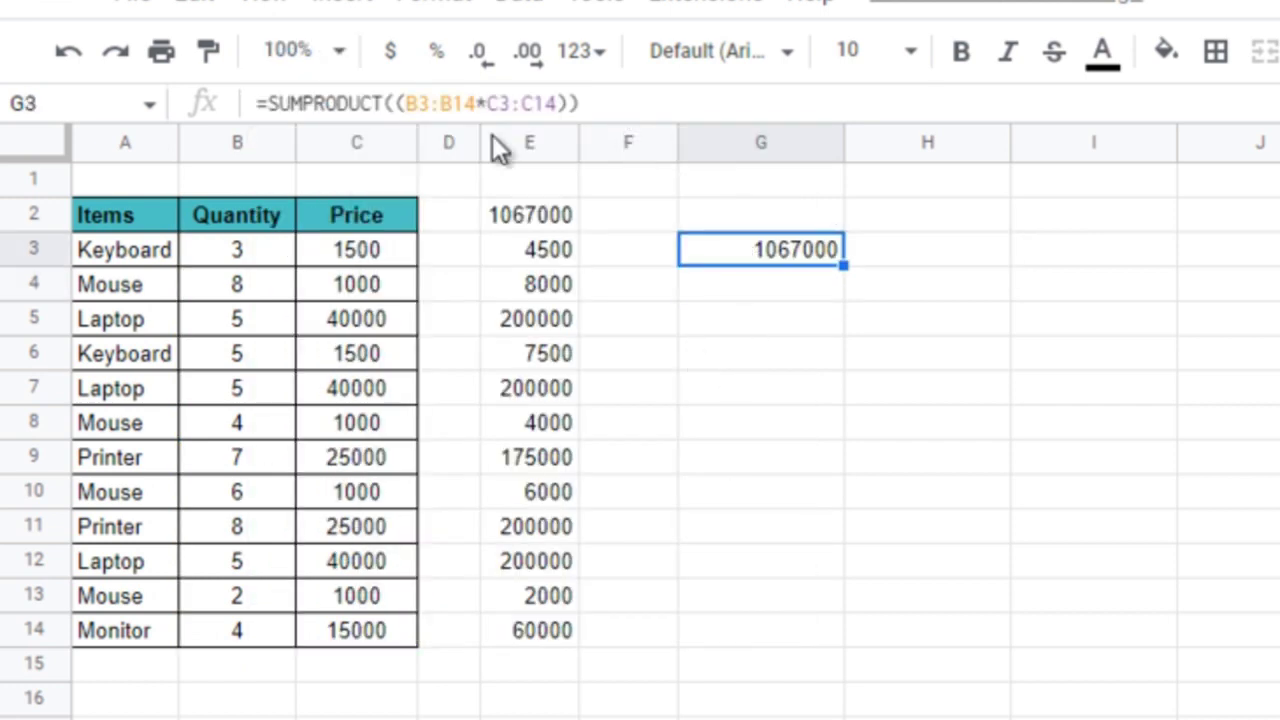
left_click(480, 100)
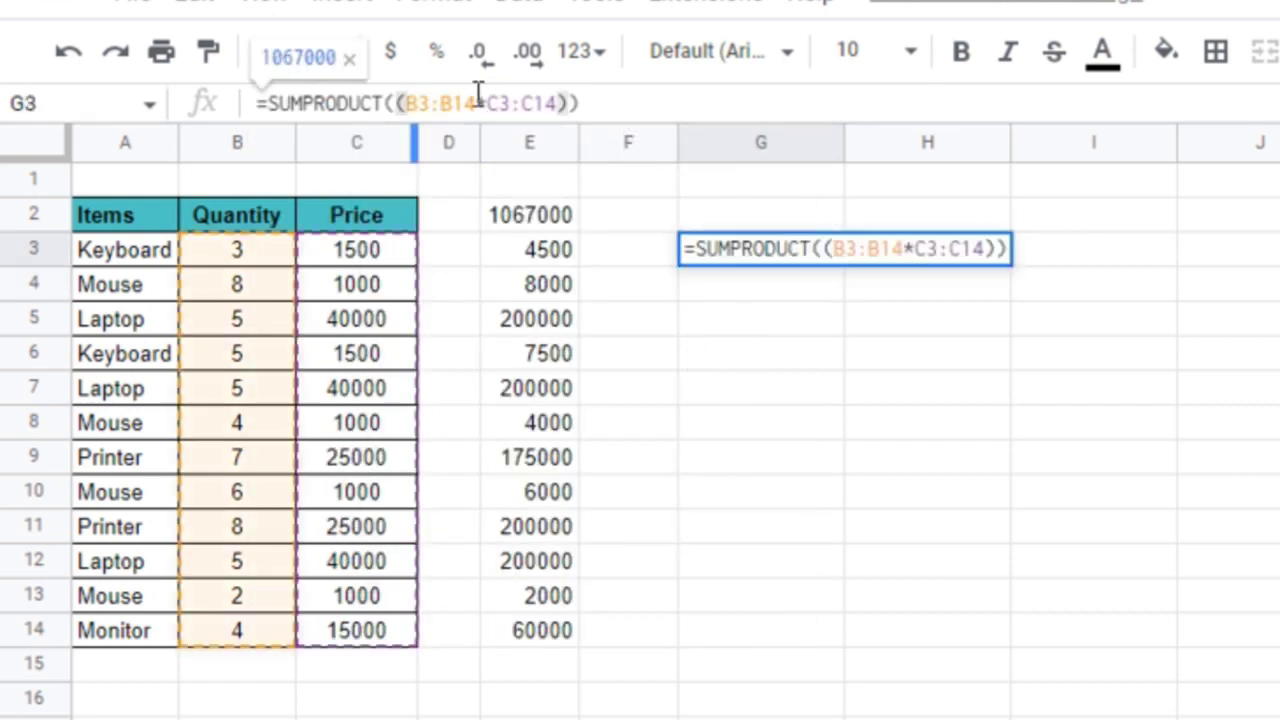
key("Left")
key("Left")
key("Left")
key("BackSpace")
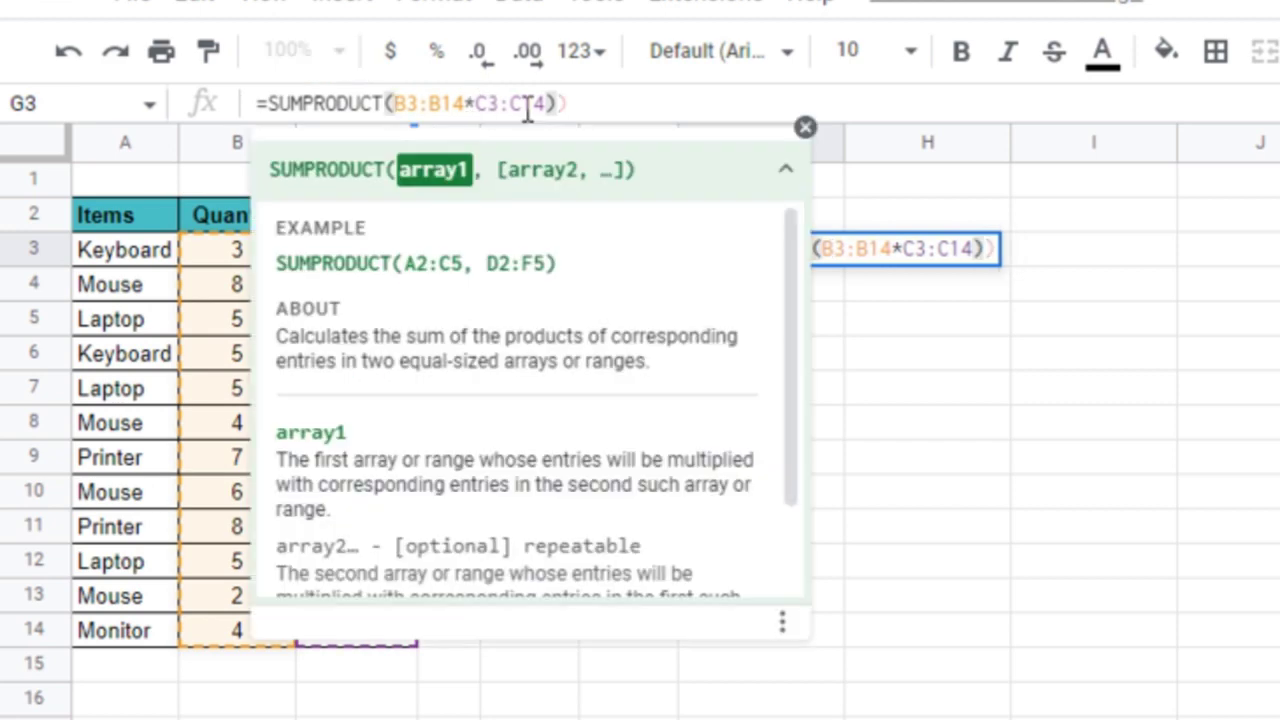
left_click(551, 105)
key("BackSpace")
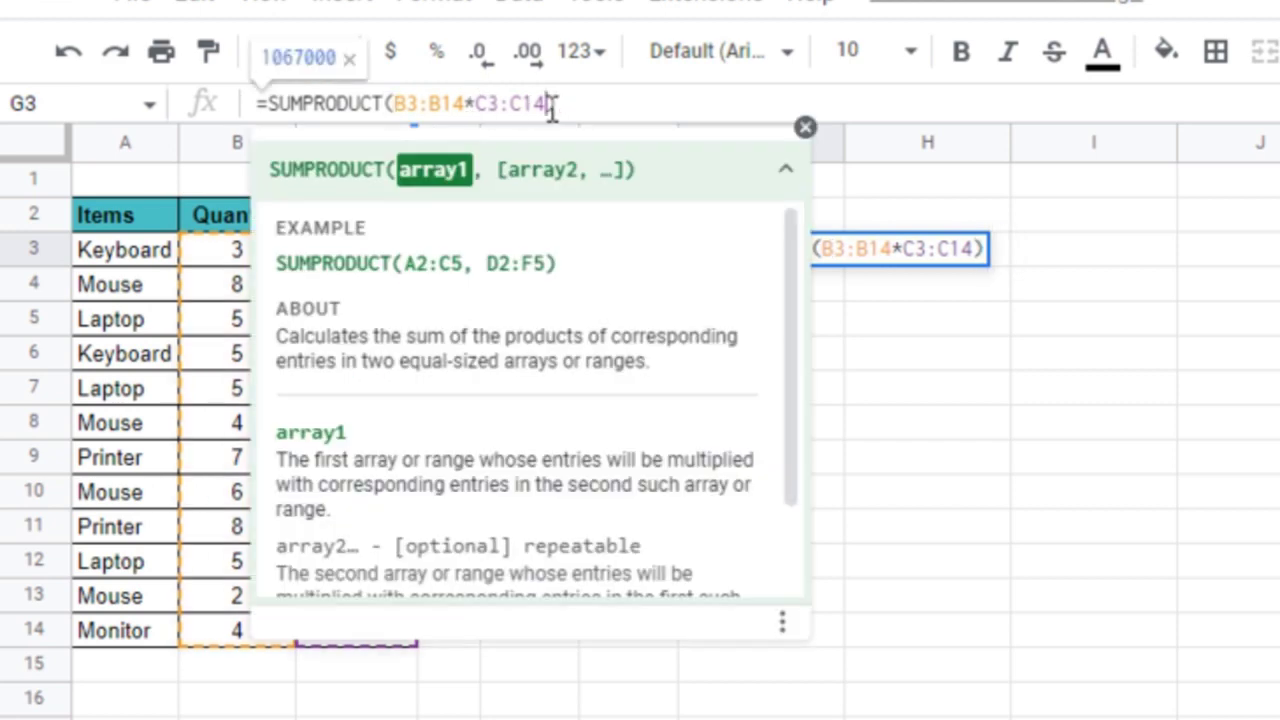
key("Return")
Replace the multiplication sign with a comma, making =SUMPRODUCT(B3:B14,C3:C14).
left_click(812, 260)
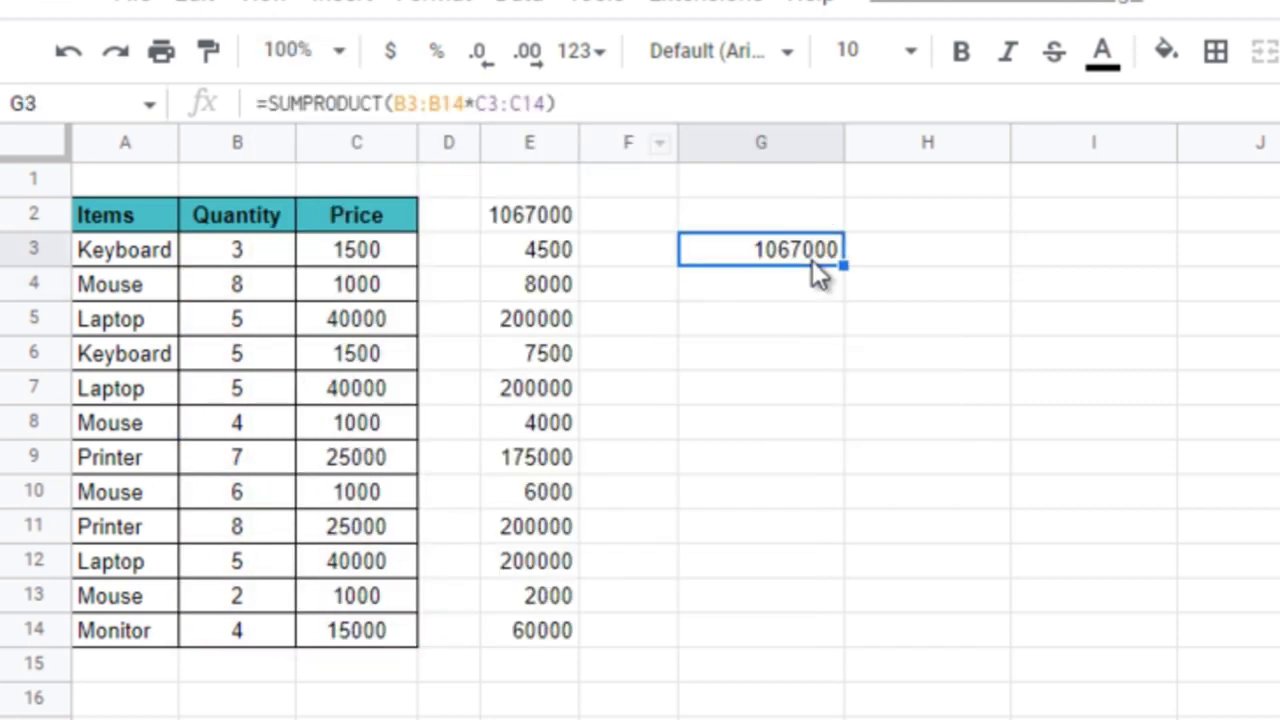
left_click(476, 103)
key("shift+Left")
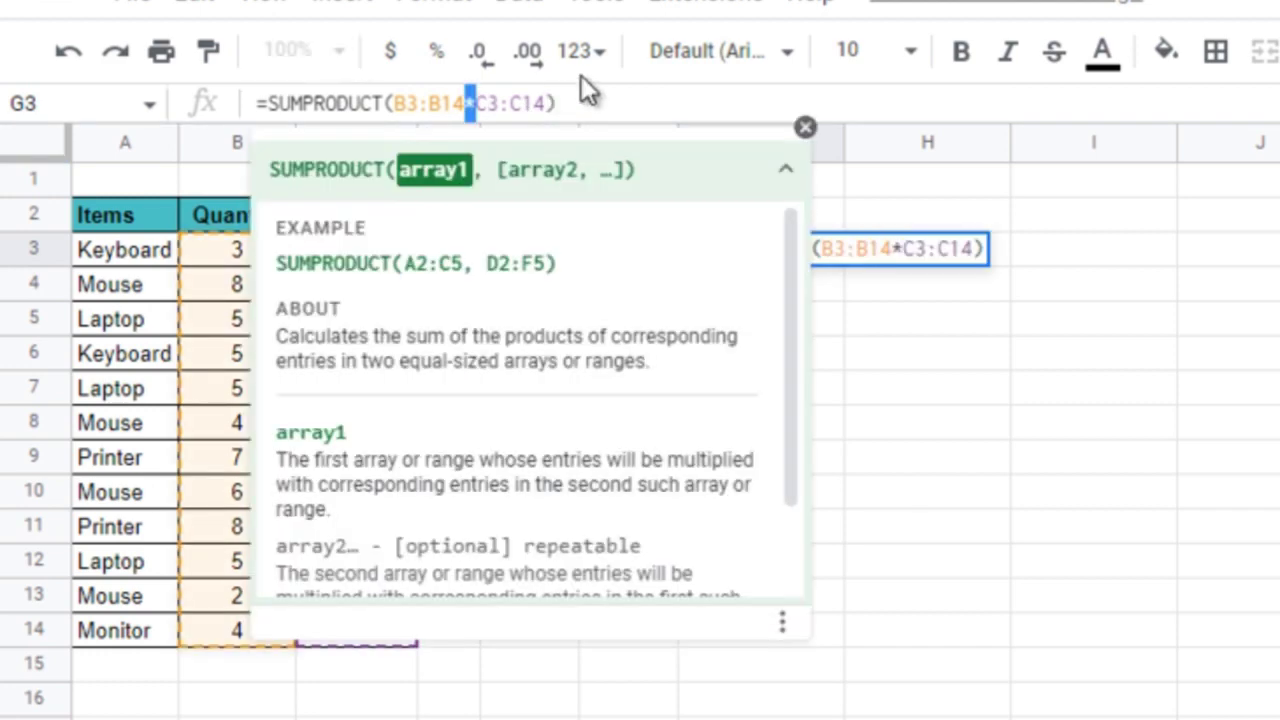
type(",")
key("Return")
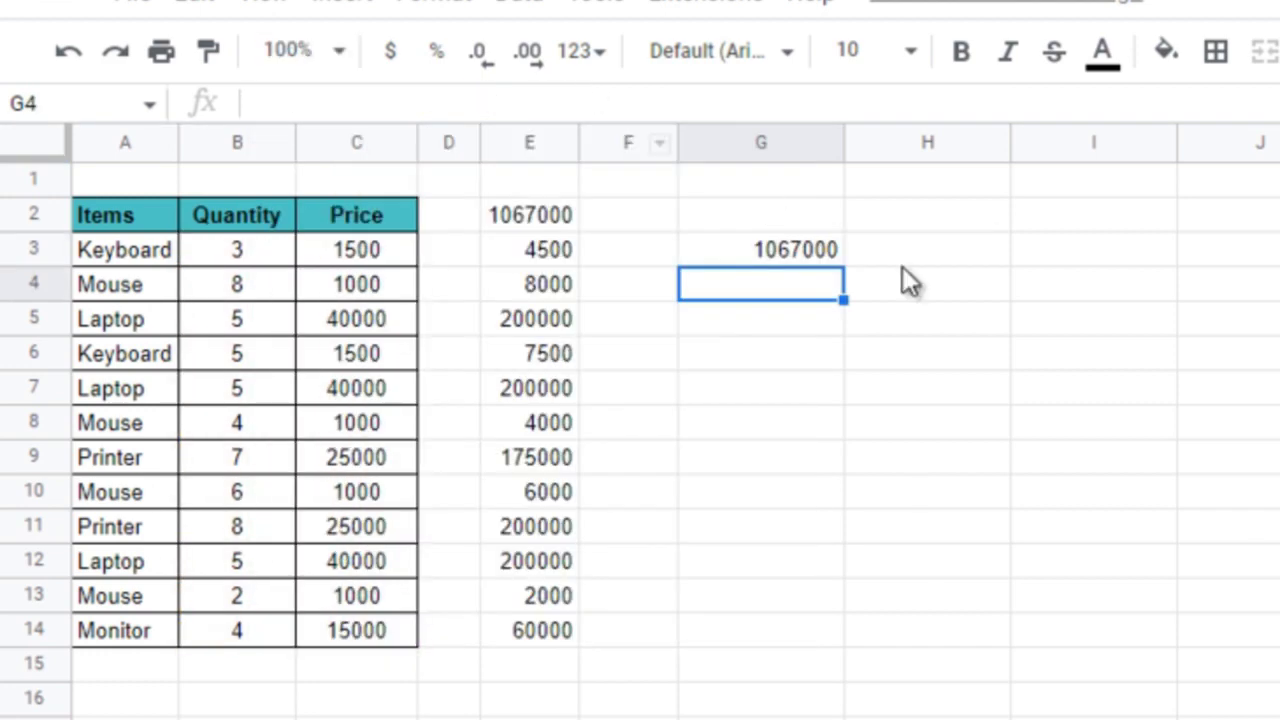
left_click(803, 256)
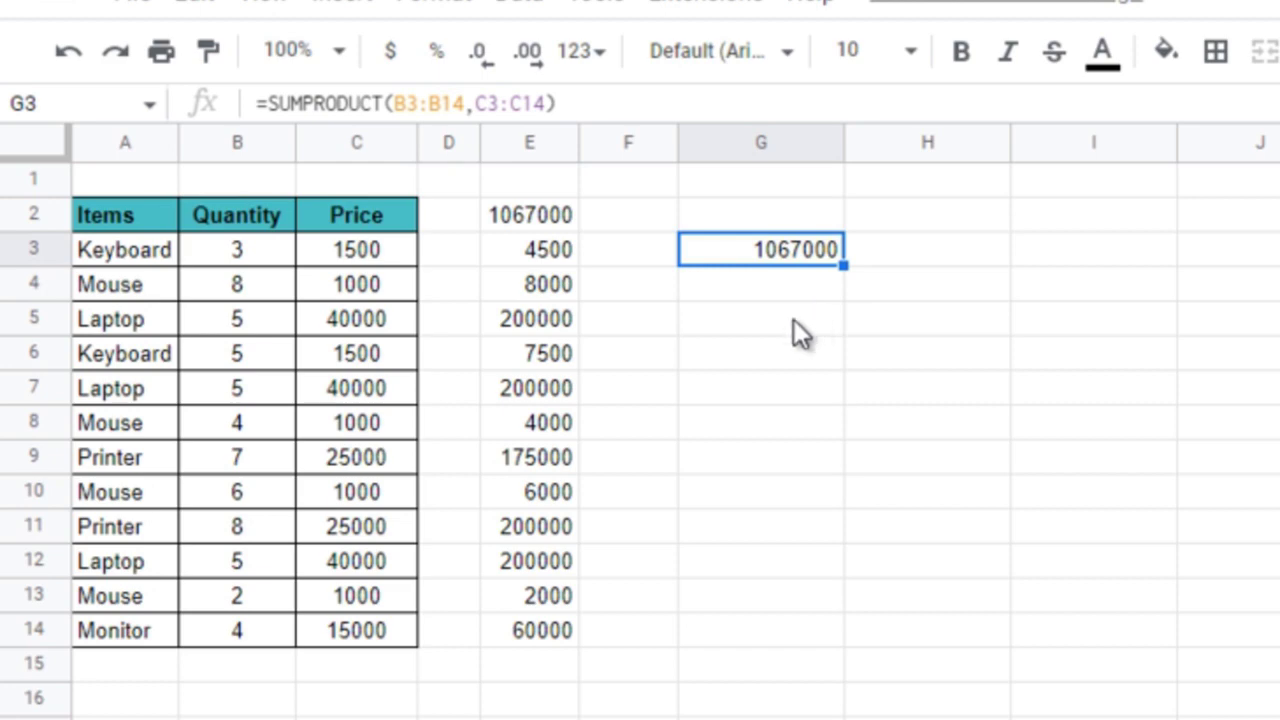
Replace G3 with =UNIQUE(A3:A14) to list the distinct items.
key("Delete")
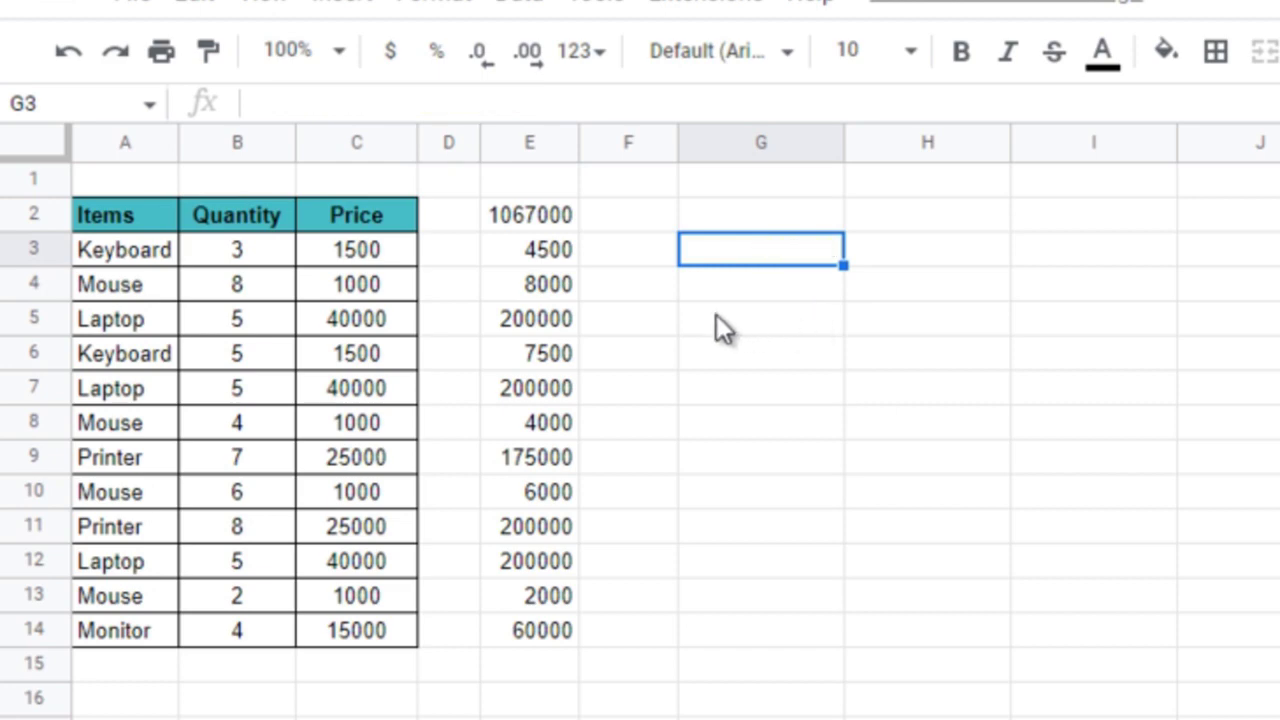
type("=UNI")
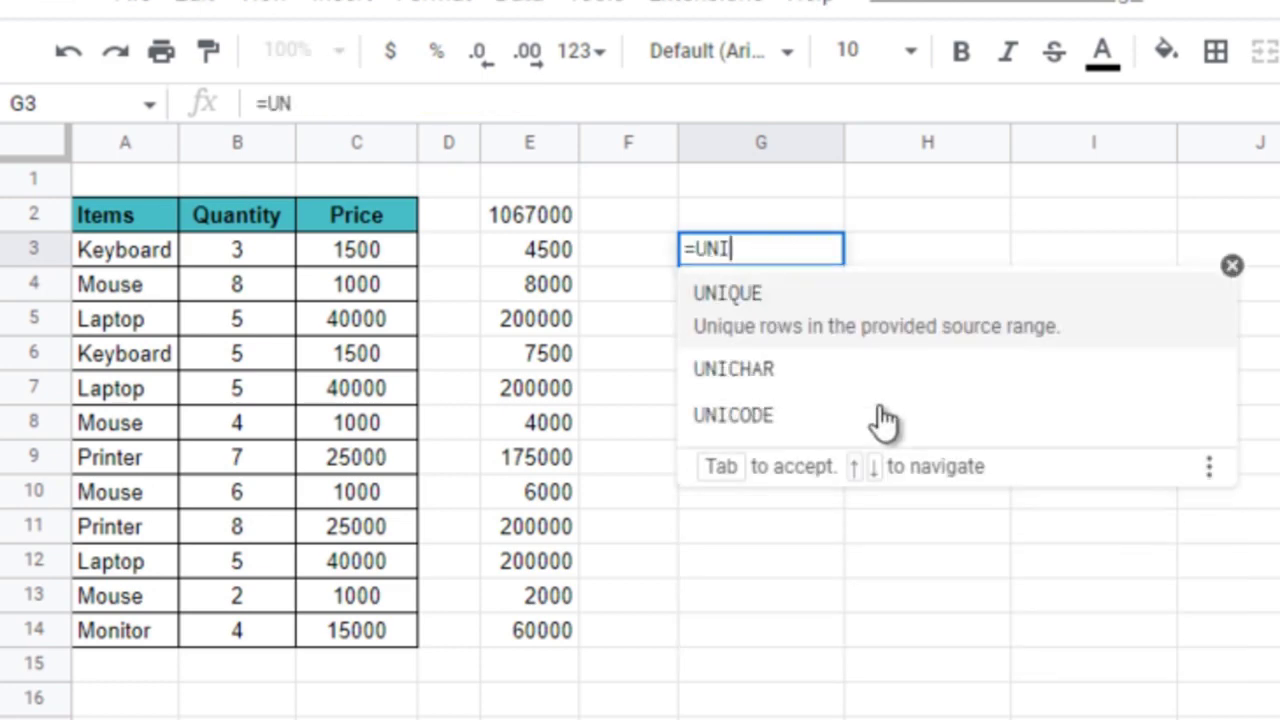
key("Tab")
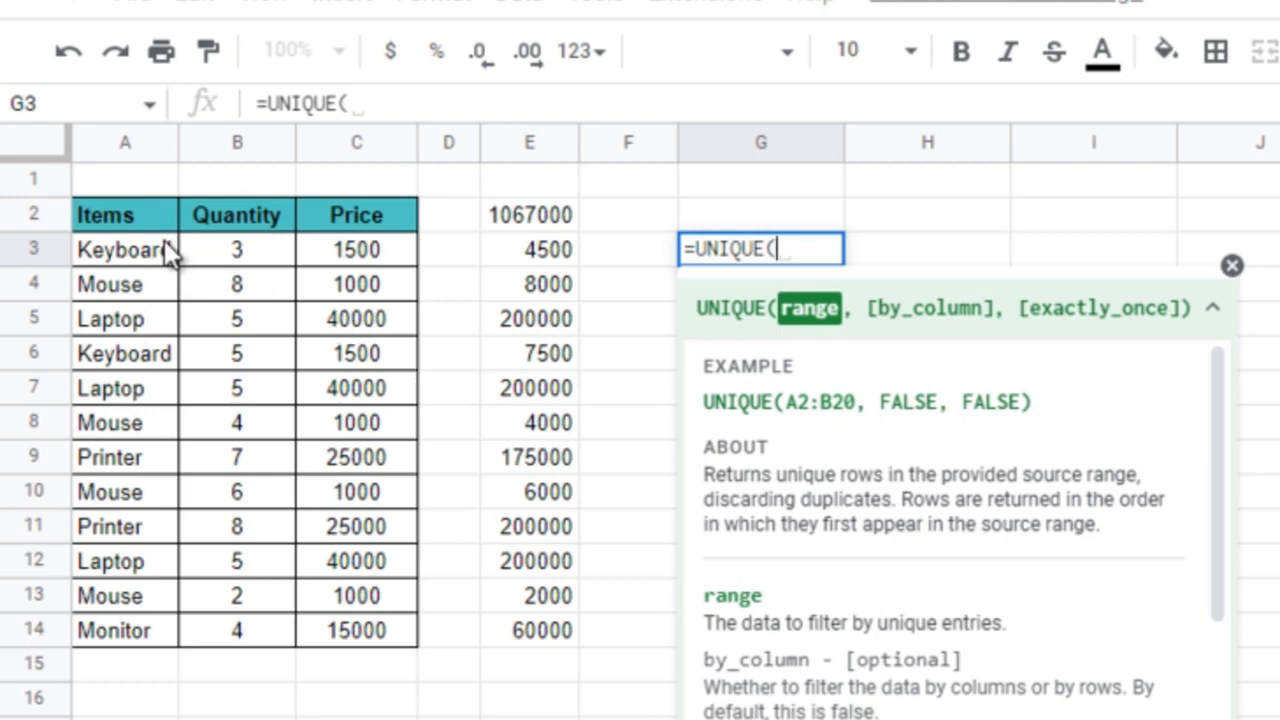
left_click_drag(171, 251, 126, 626)
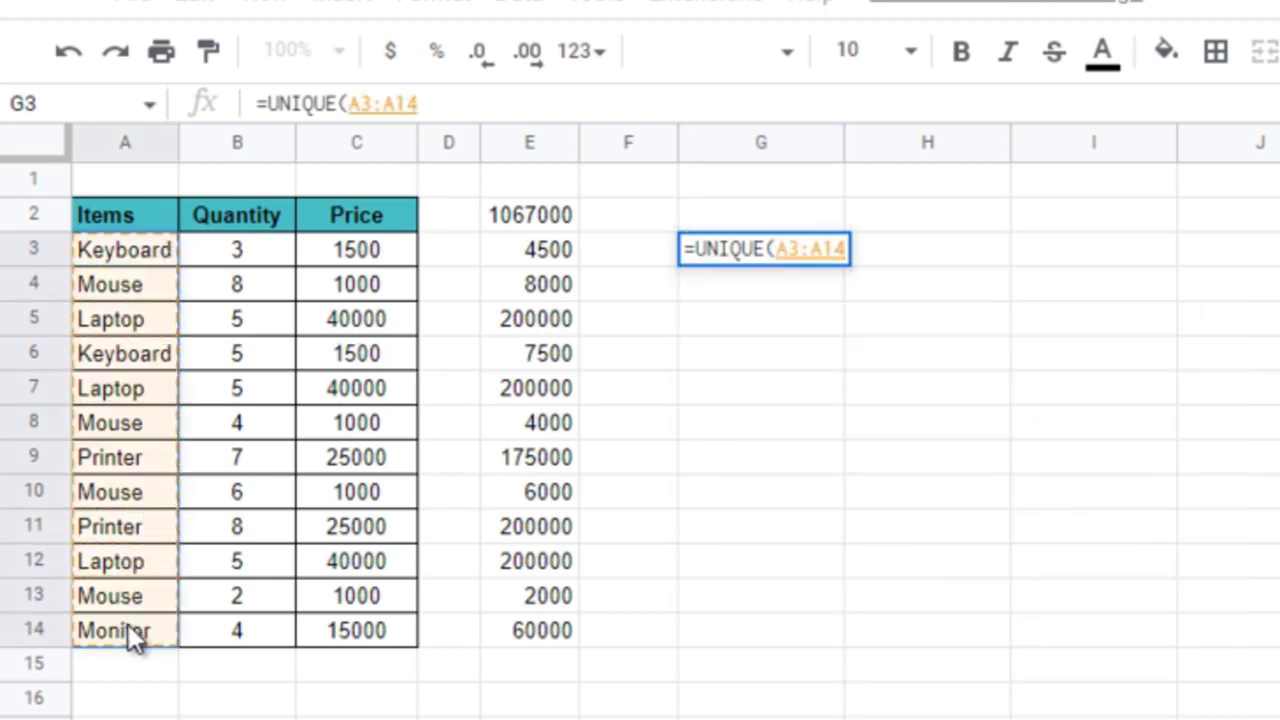
type(")")
key("Return")
Add headings Items in G2 and Total in H2.
key("Up")
key("Up")
type("I")
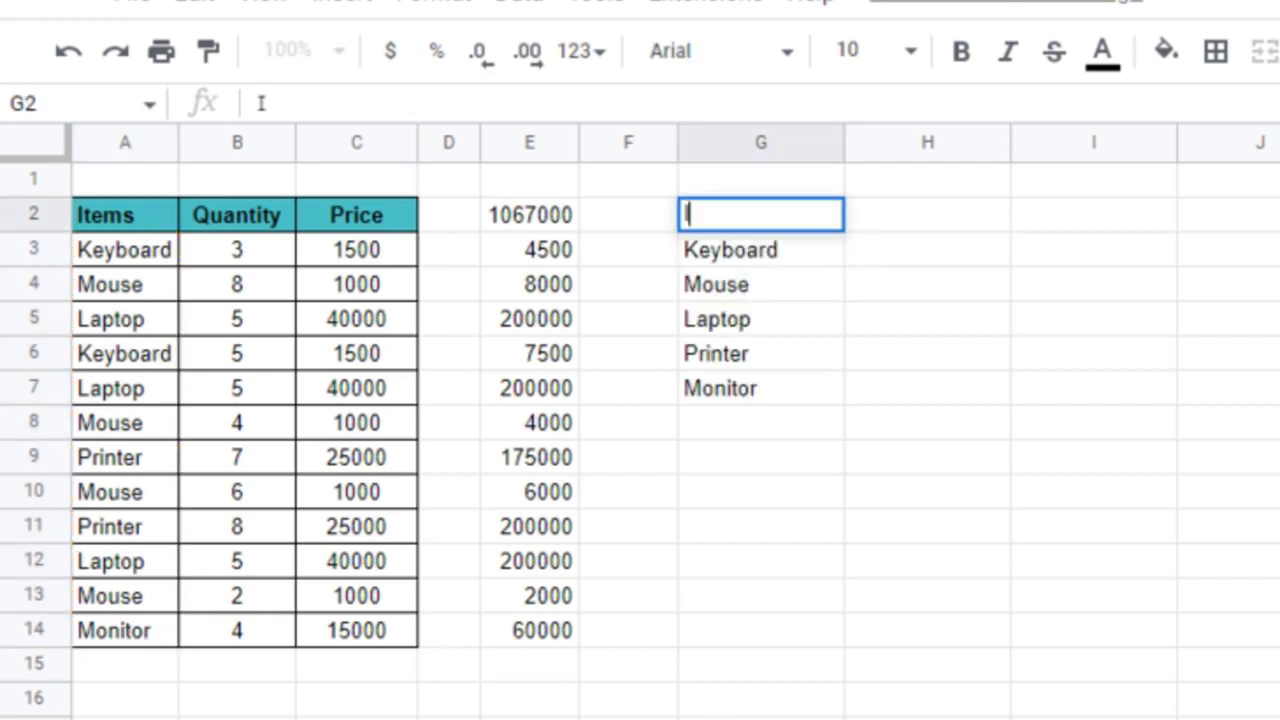
type("tems")
key("Tab")
type("Total")
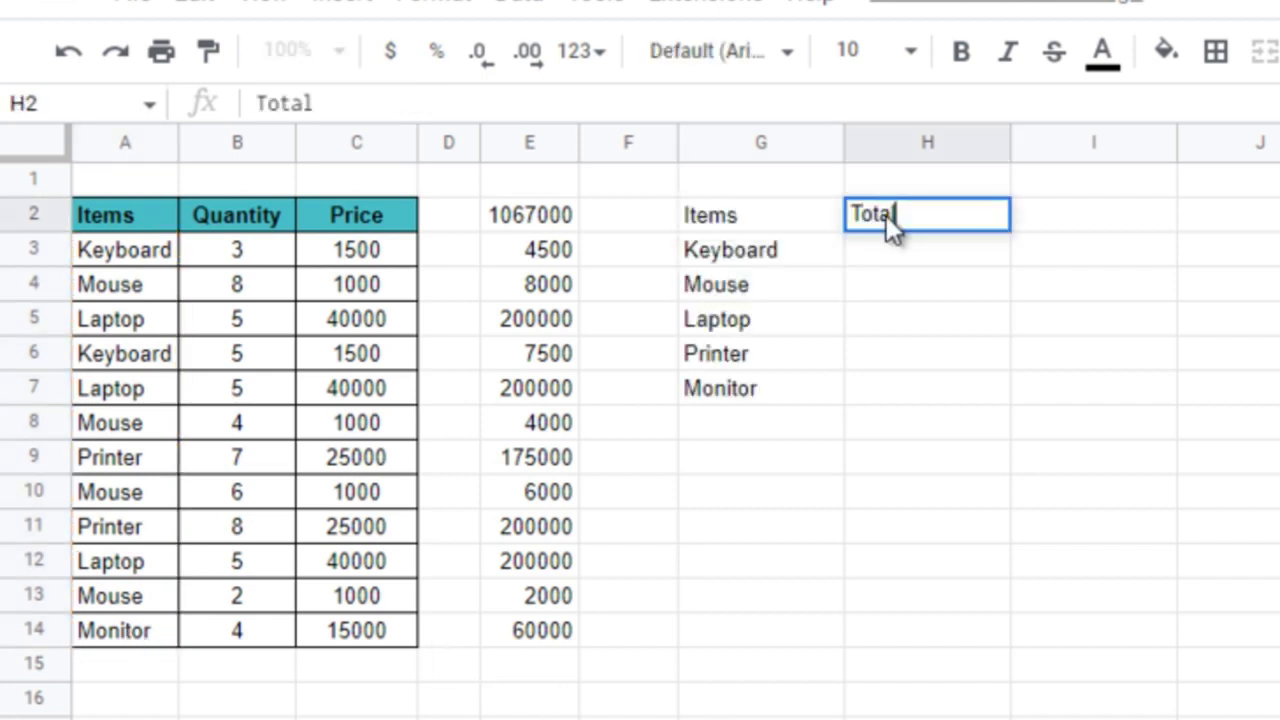
key("Return")
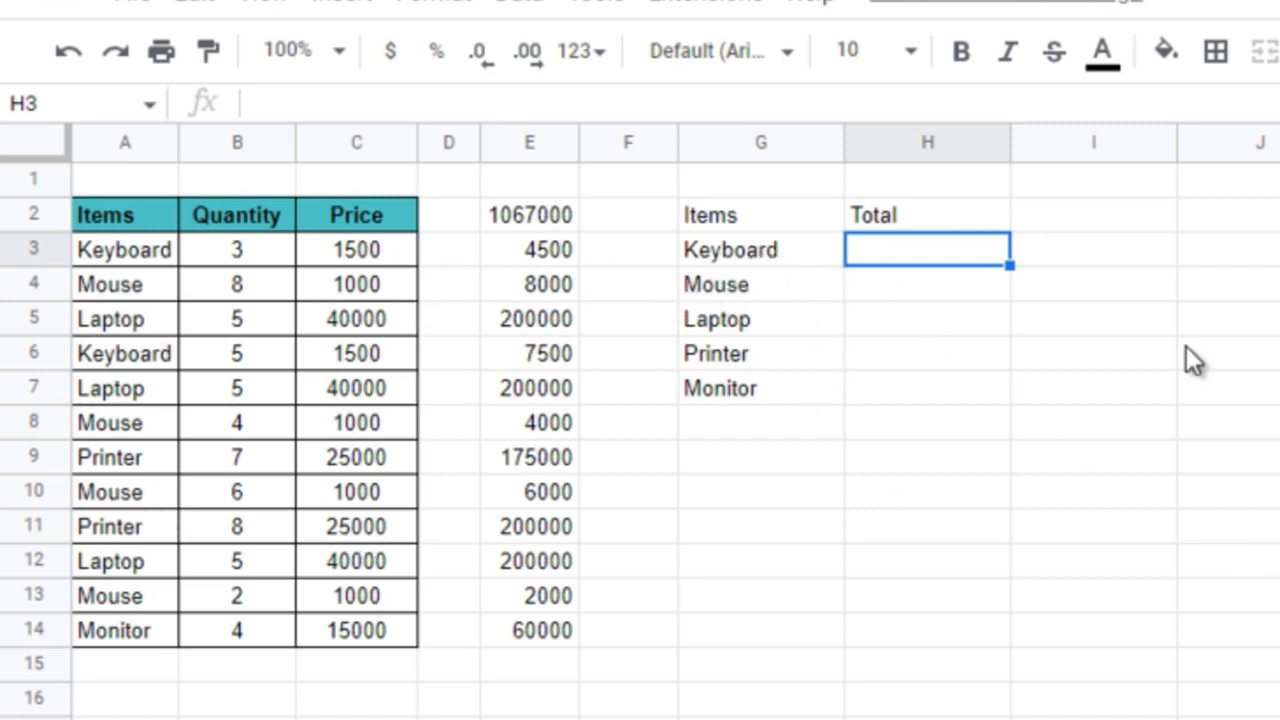
key("Right")
key("Left")
Replace the 1067000 grand total in E2 with a Total heading.
left_click_drag(723, 255, 737, 390)
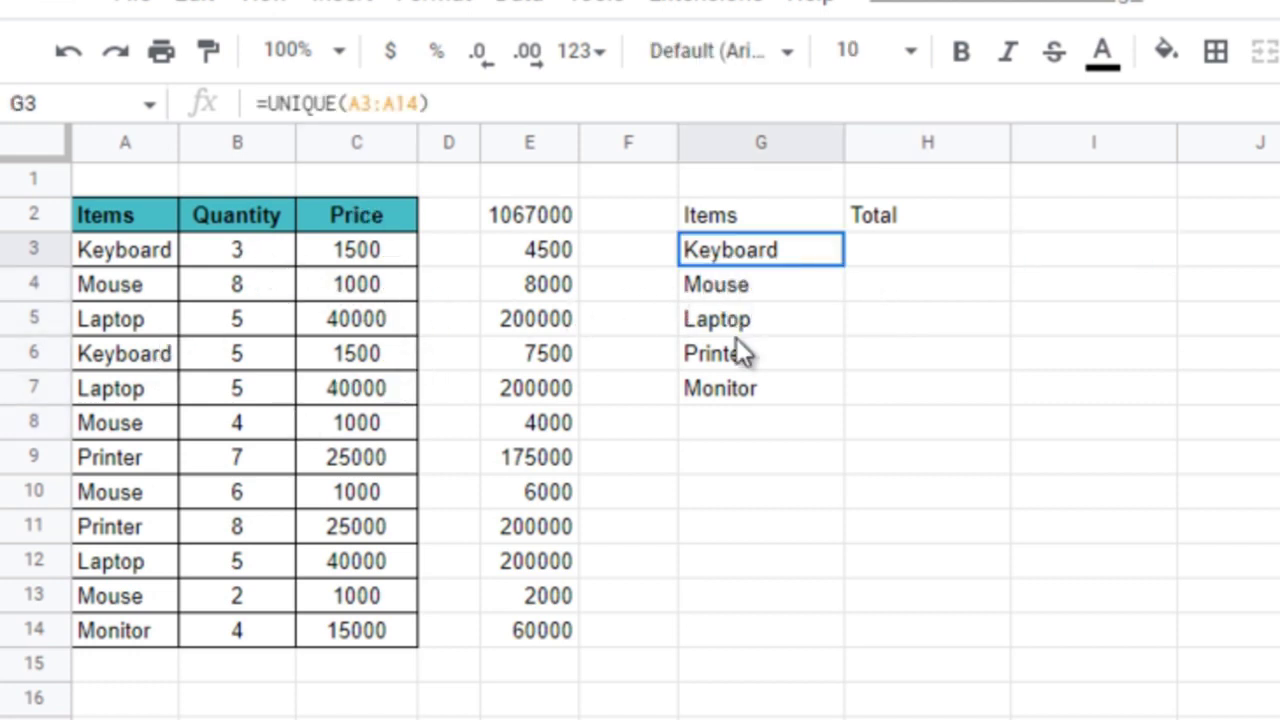
left_click(890, 257)
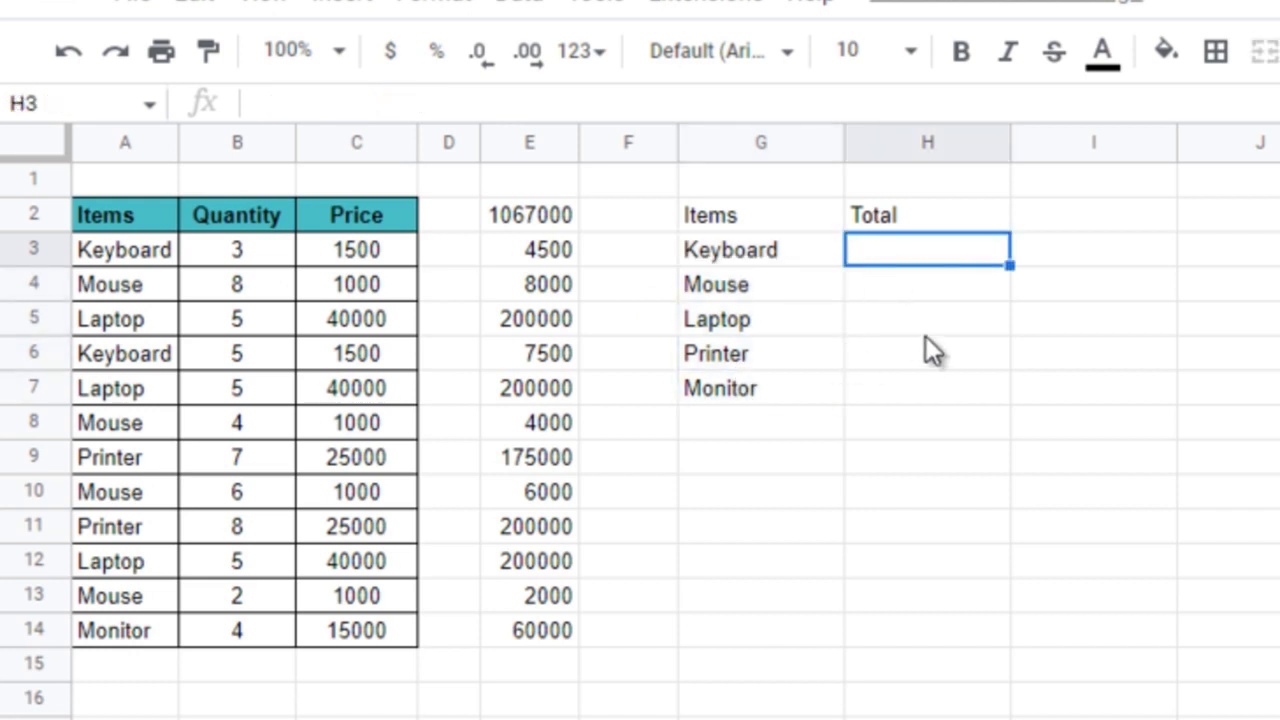
left_click(1089, 210)
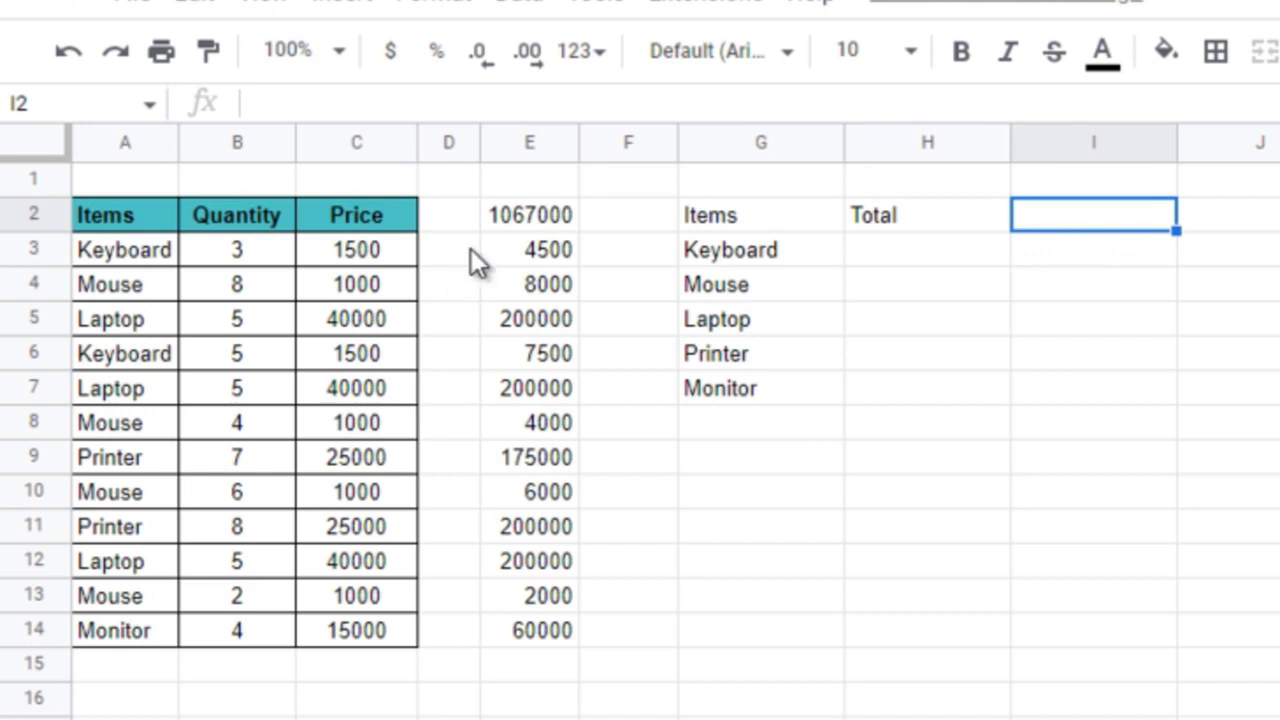
left_click(492, 224)
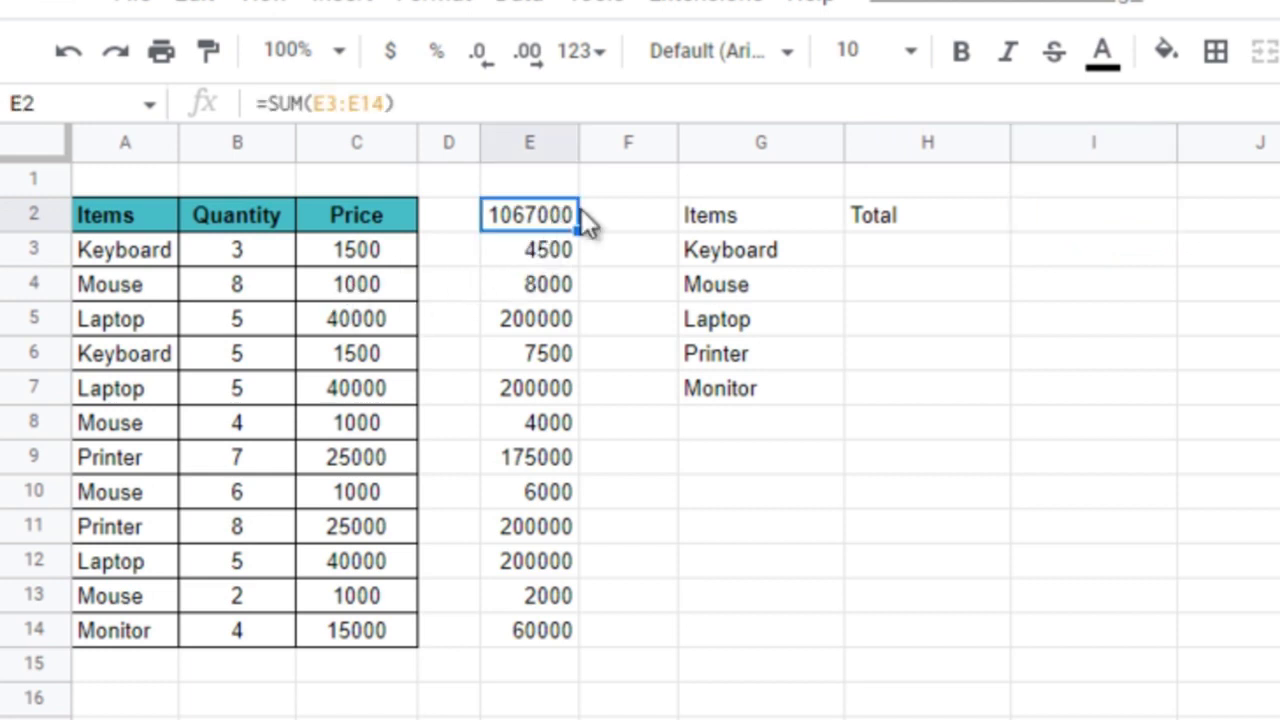
key("Delete")
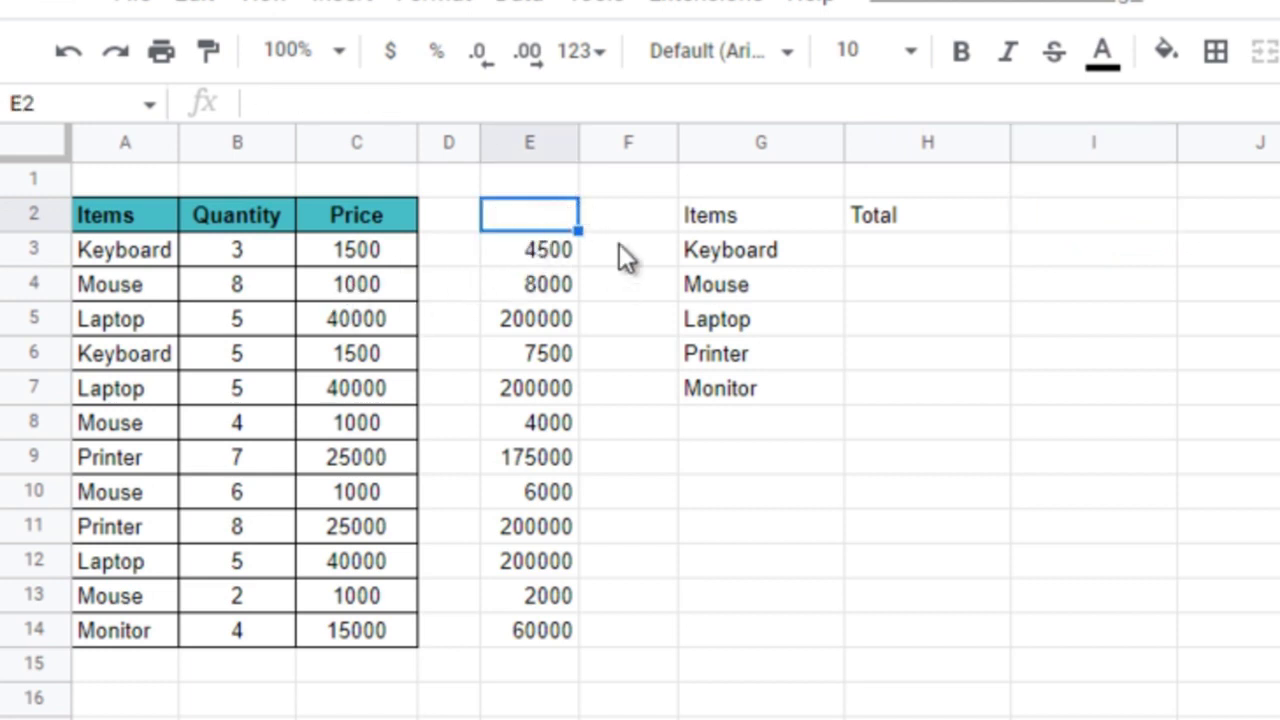
type("Total")
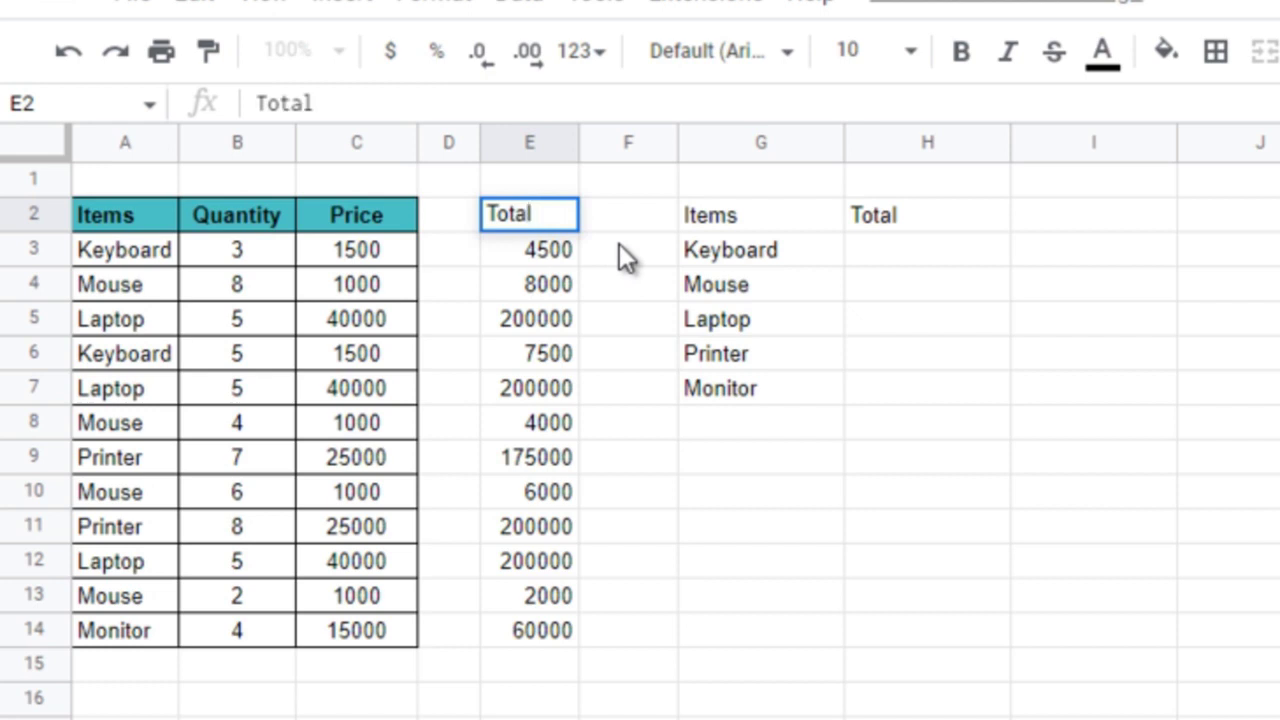
key("Return")
left_click(1085, 209)
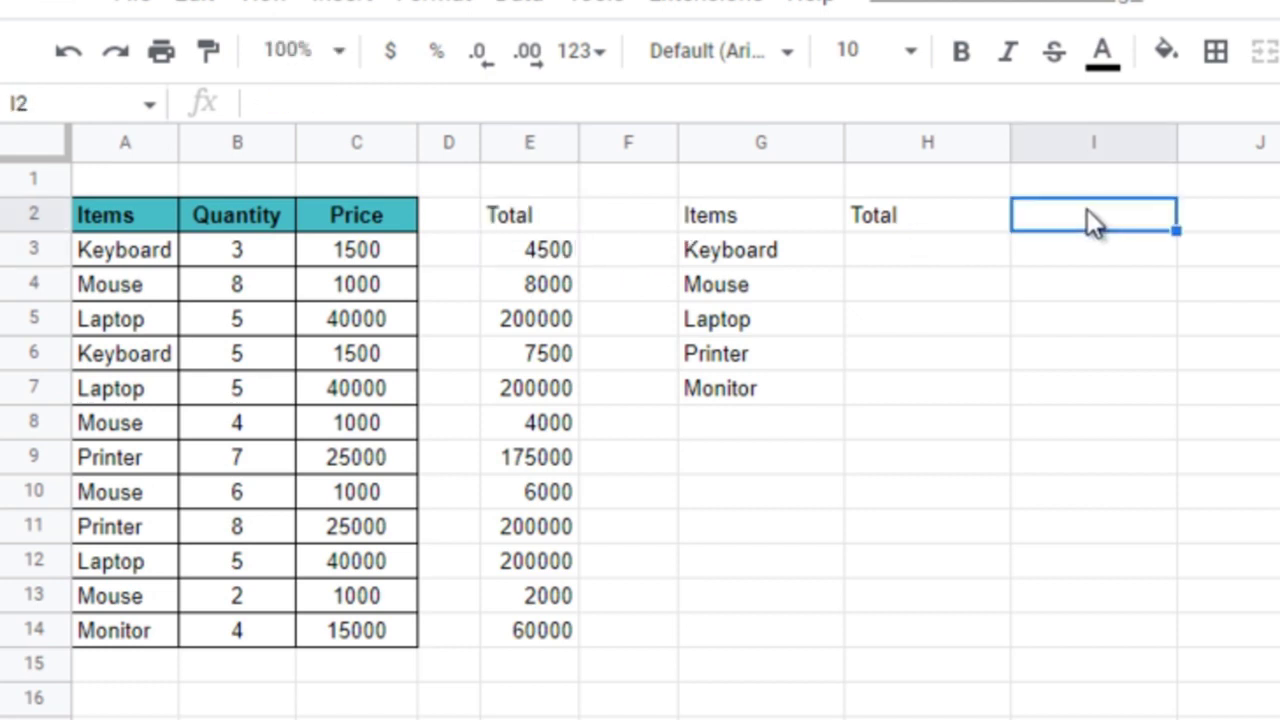
Label I2 as SUMIFS and rename the H2 heading from Total to SUMPRODUCT.
type("SUMIFS")
key("Return")
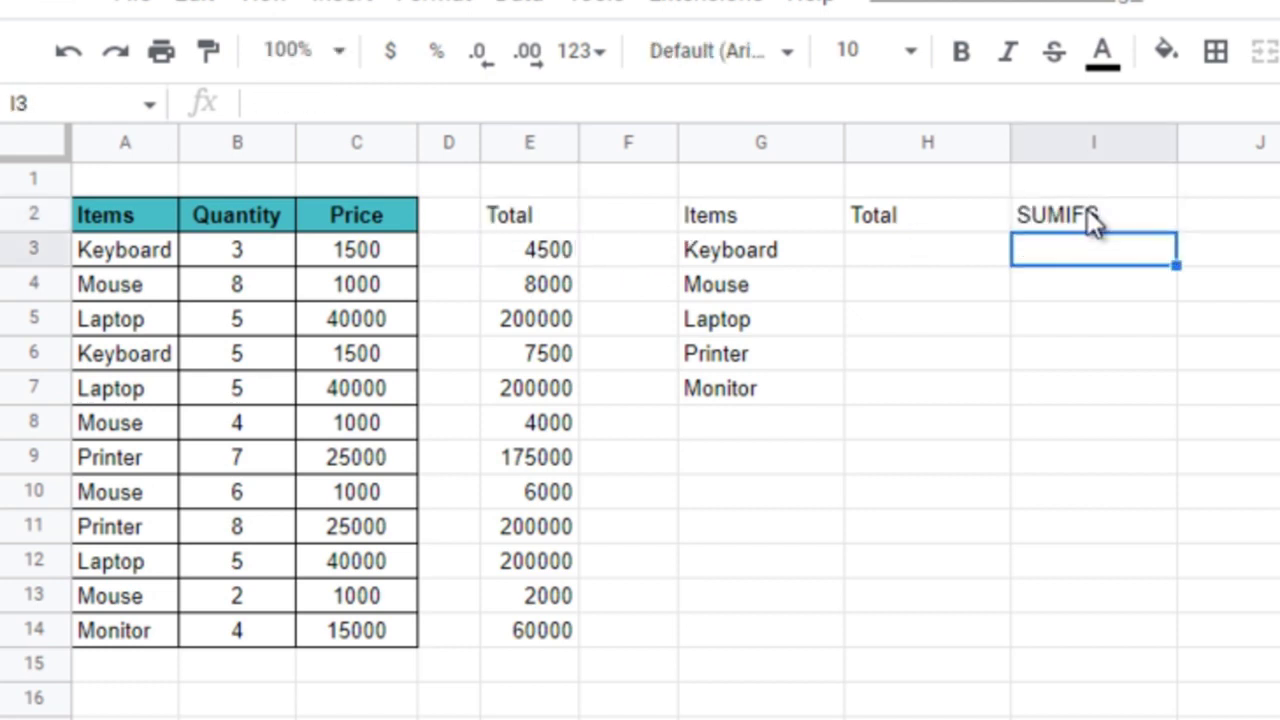
key("Up")
key("Left")
type("SUMPRODUCT")
key("Return")
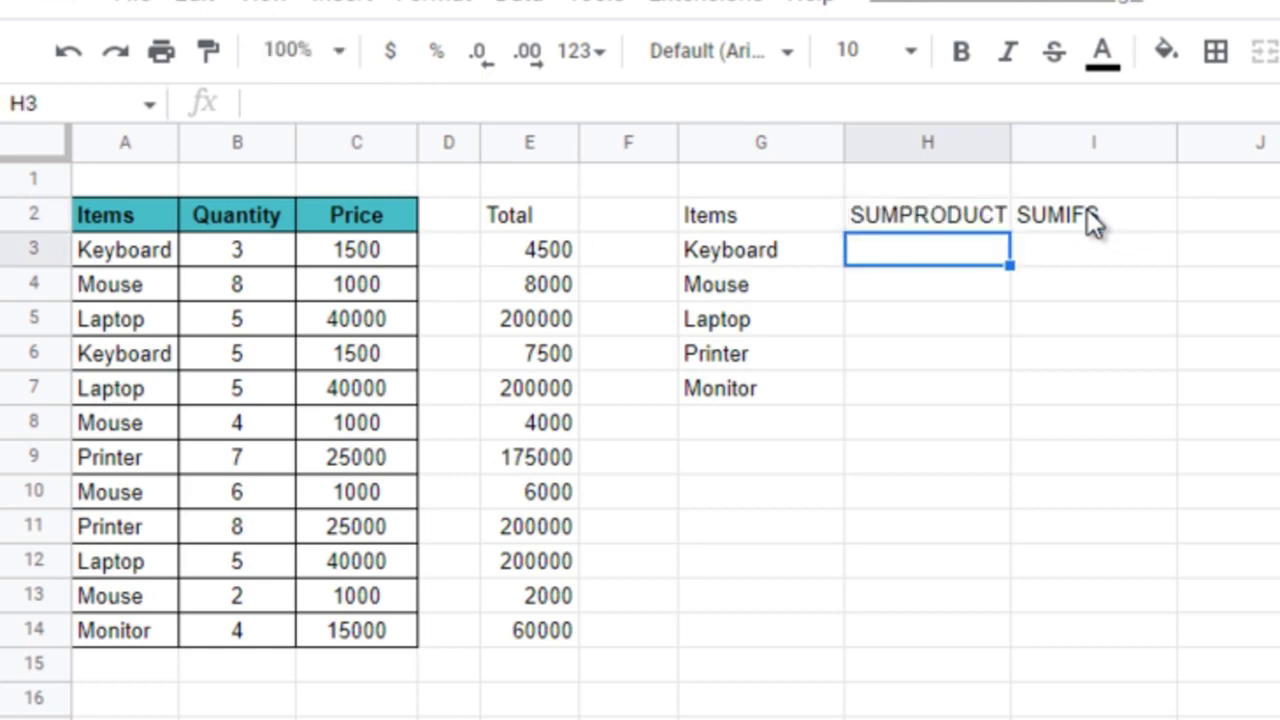
Start a SUMIFS formula in I3 with the absolute sum range $E$3:$E$14.
left_click(1066, 275)
left_click(1080, 250)
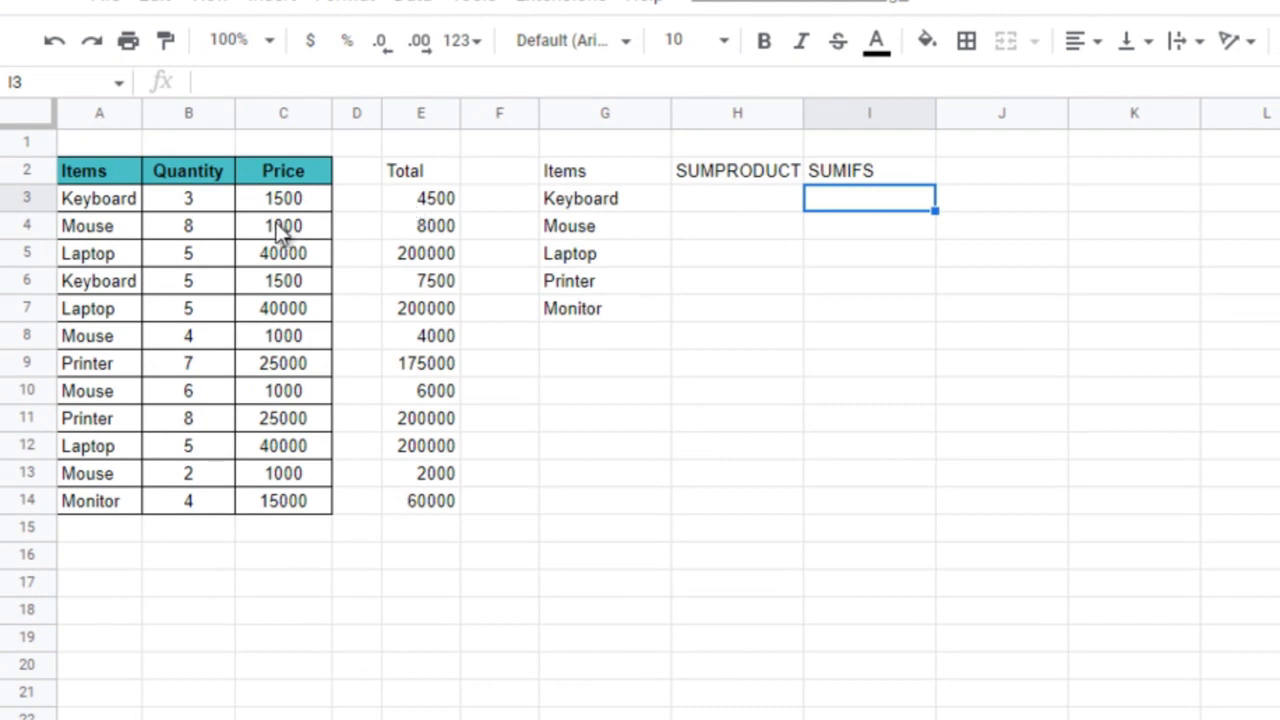
left_click_drag(425, 205, 432, 512)
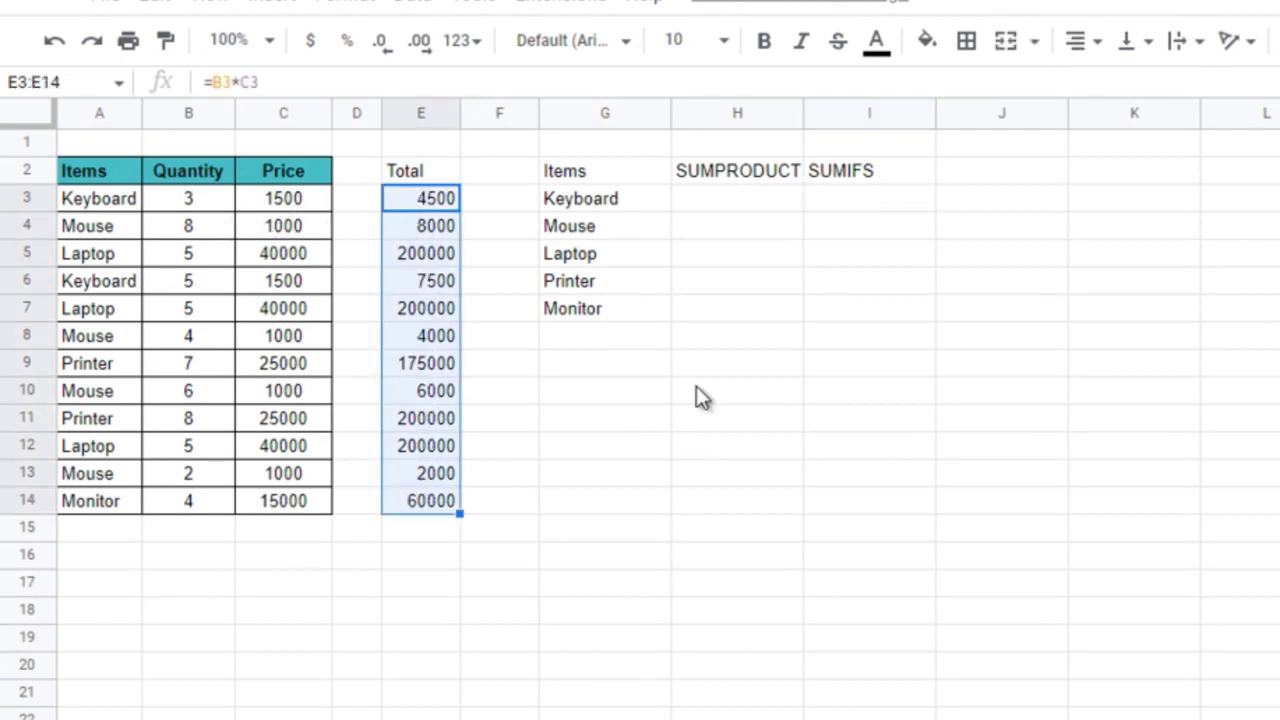
left_click(870, 204)
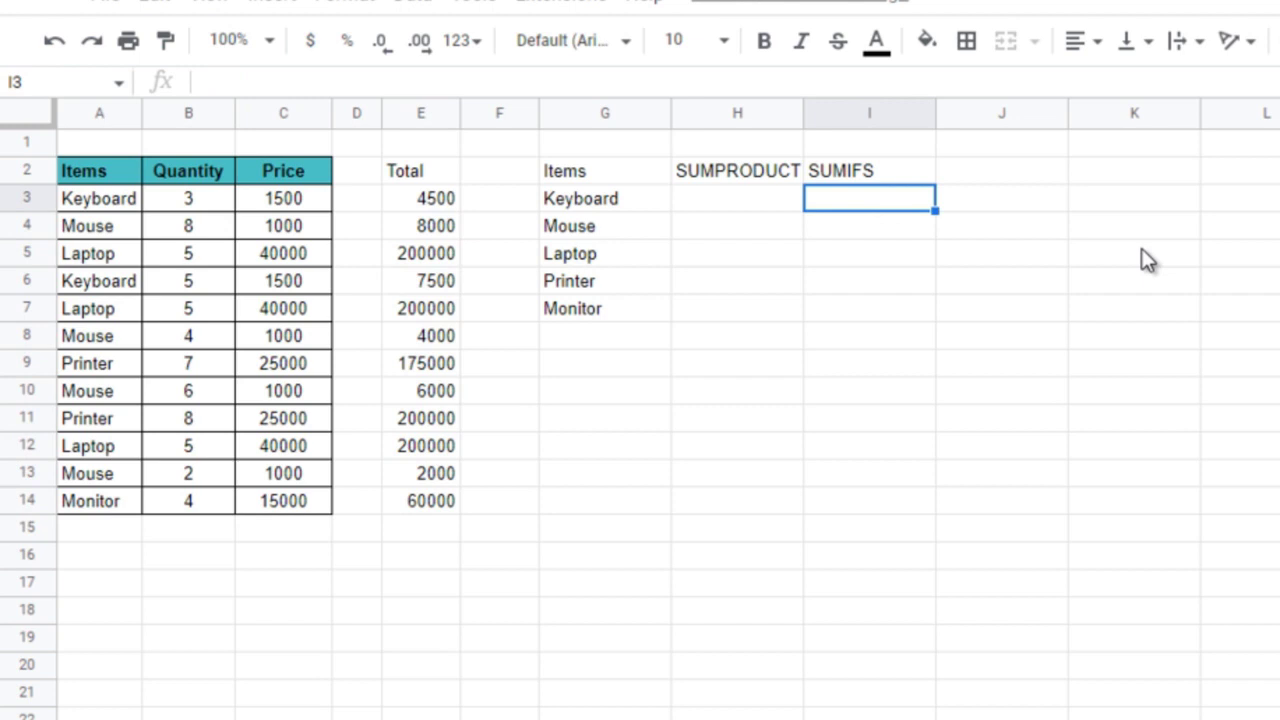
type("=SUMIFS(")
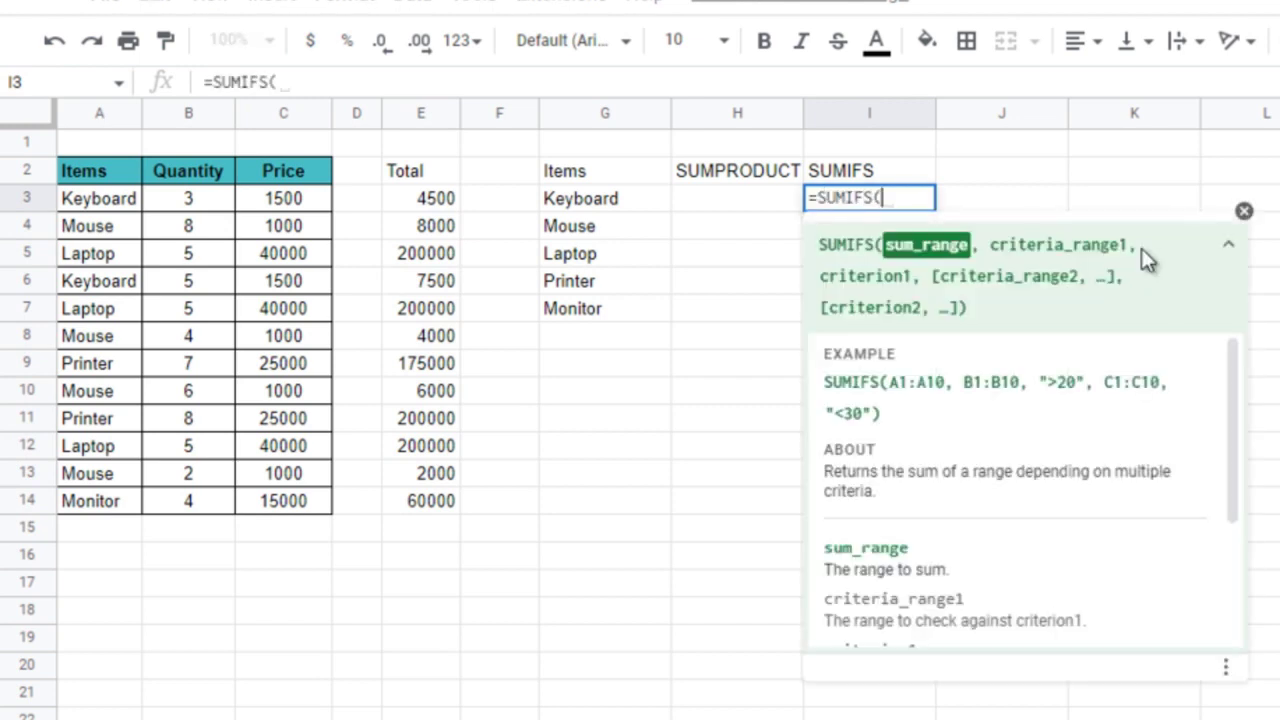
left_click(430, 200)
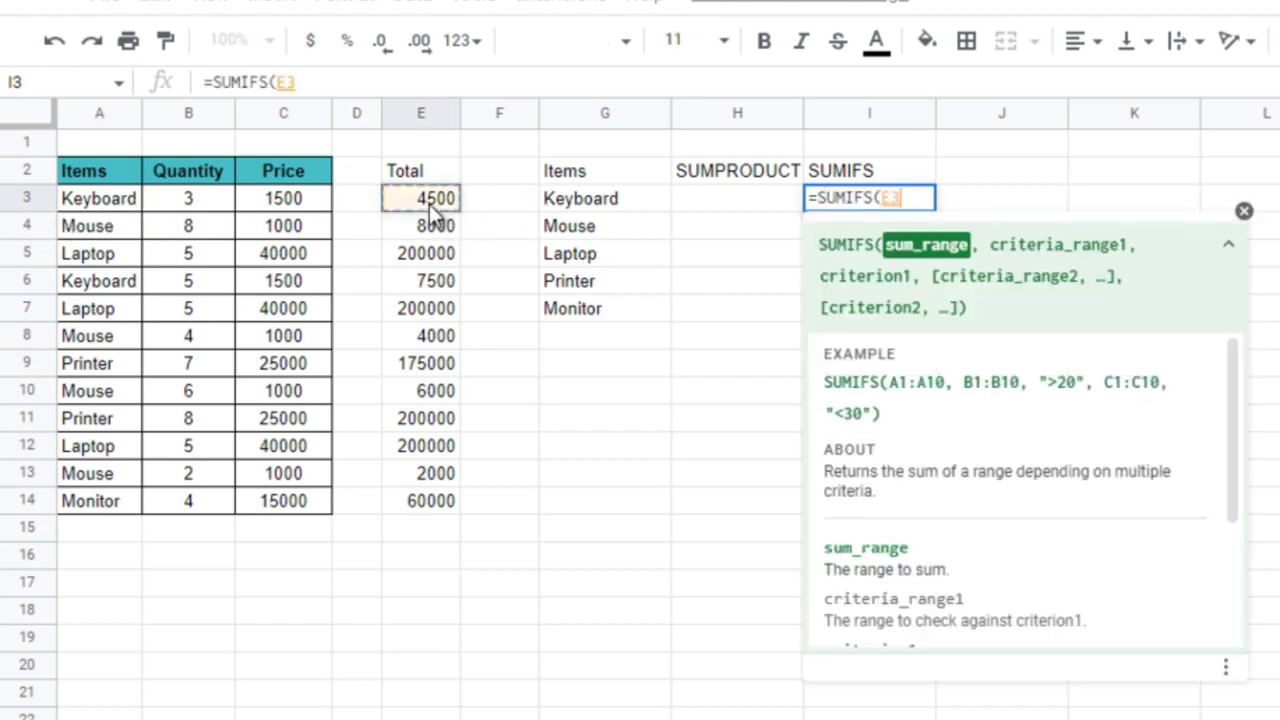
left_click_drag(430, 200, 450, 500)
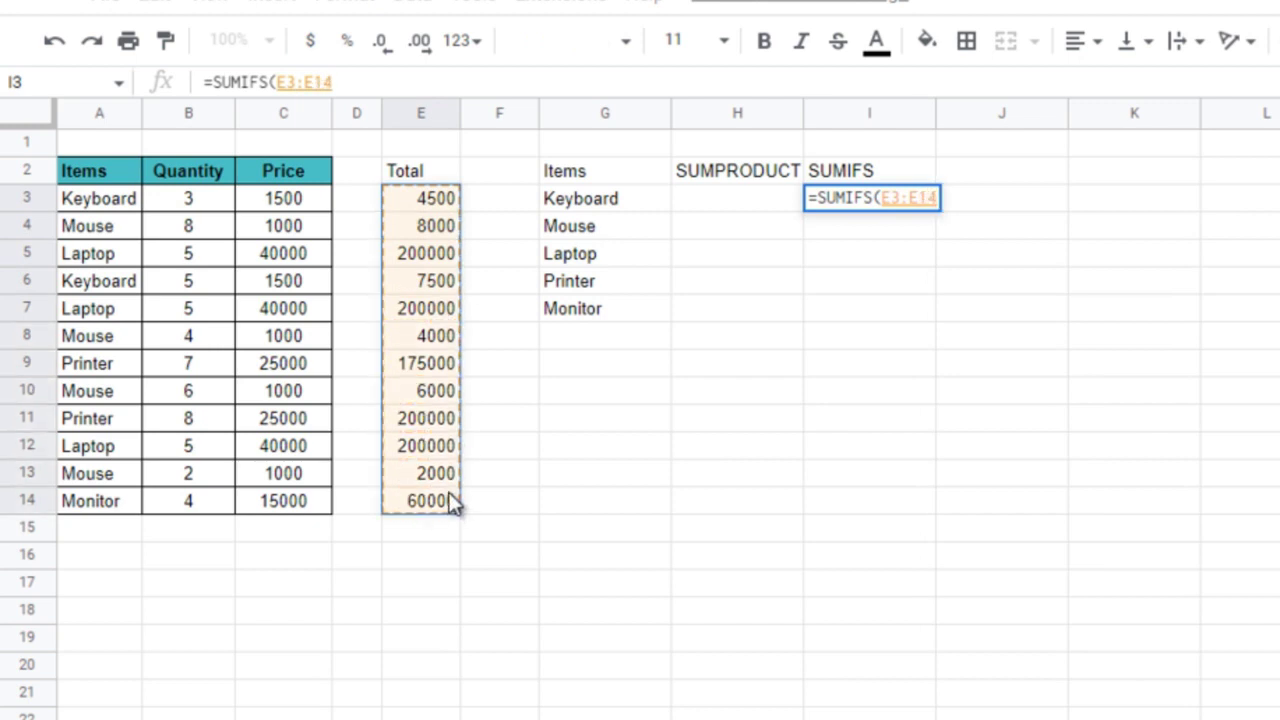
key("F4")
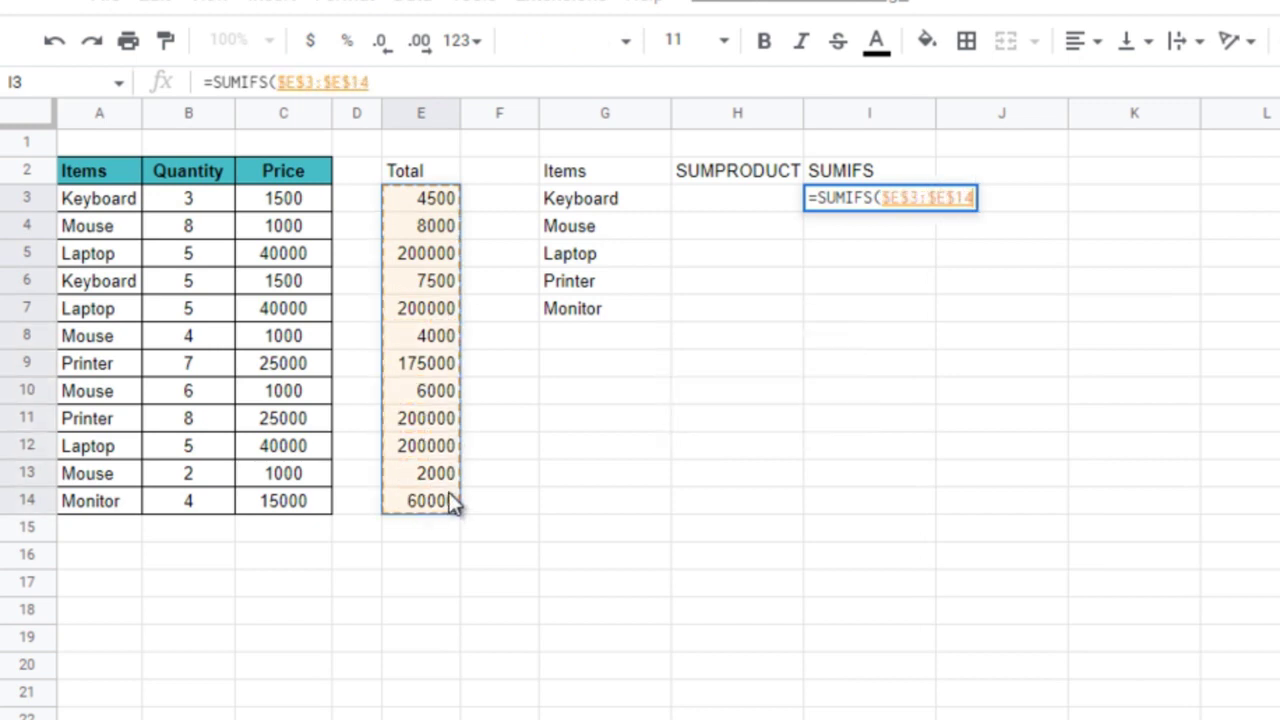
Complete the I3 formula with criteria range $A$3:$A$14 and criterion G3.
type(",")
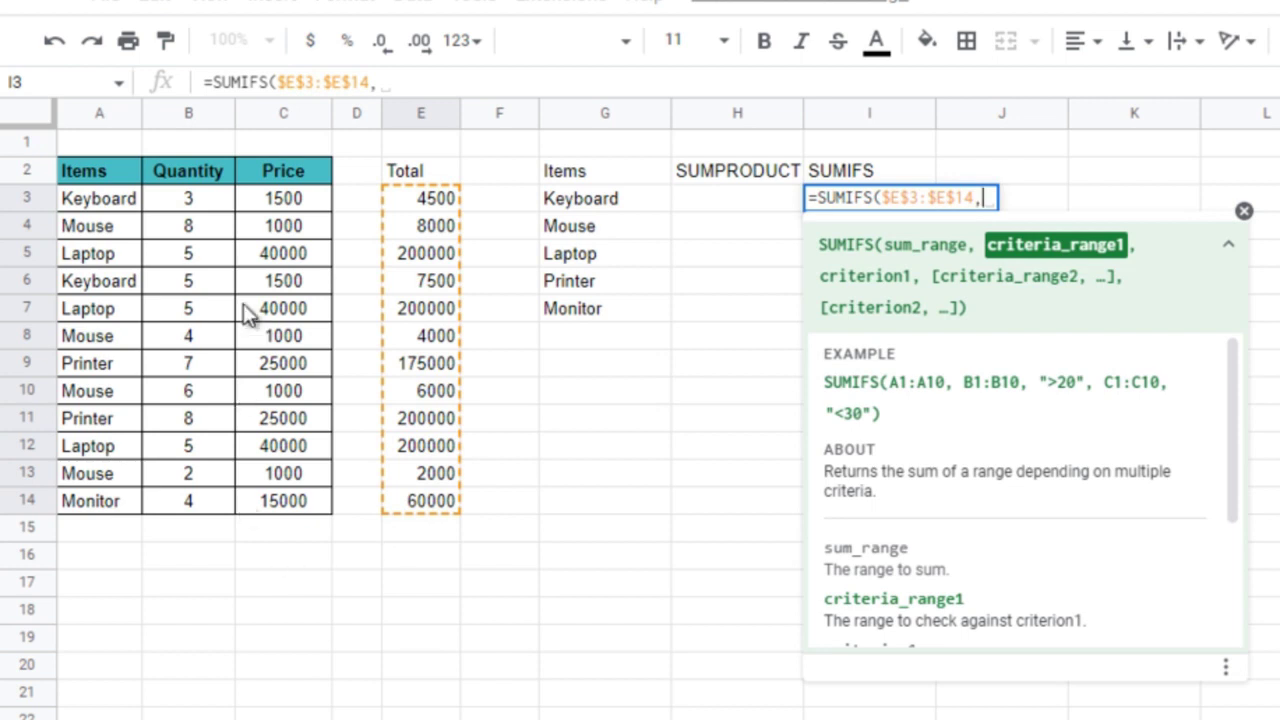
left_click_drag(128, 205, 135, 512)
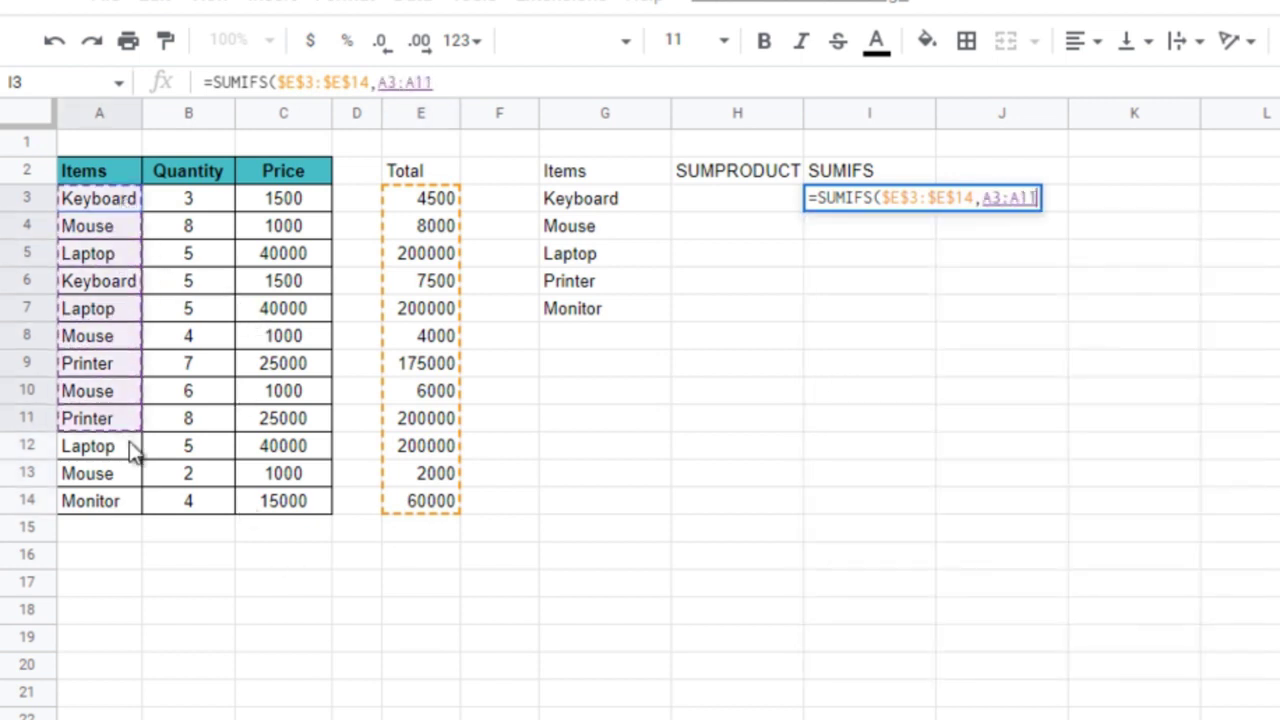
key("F4")
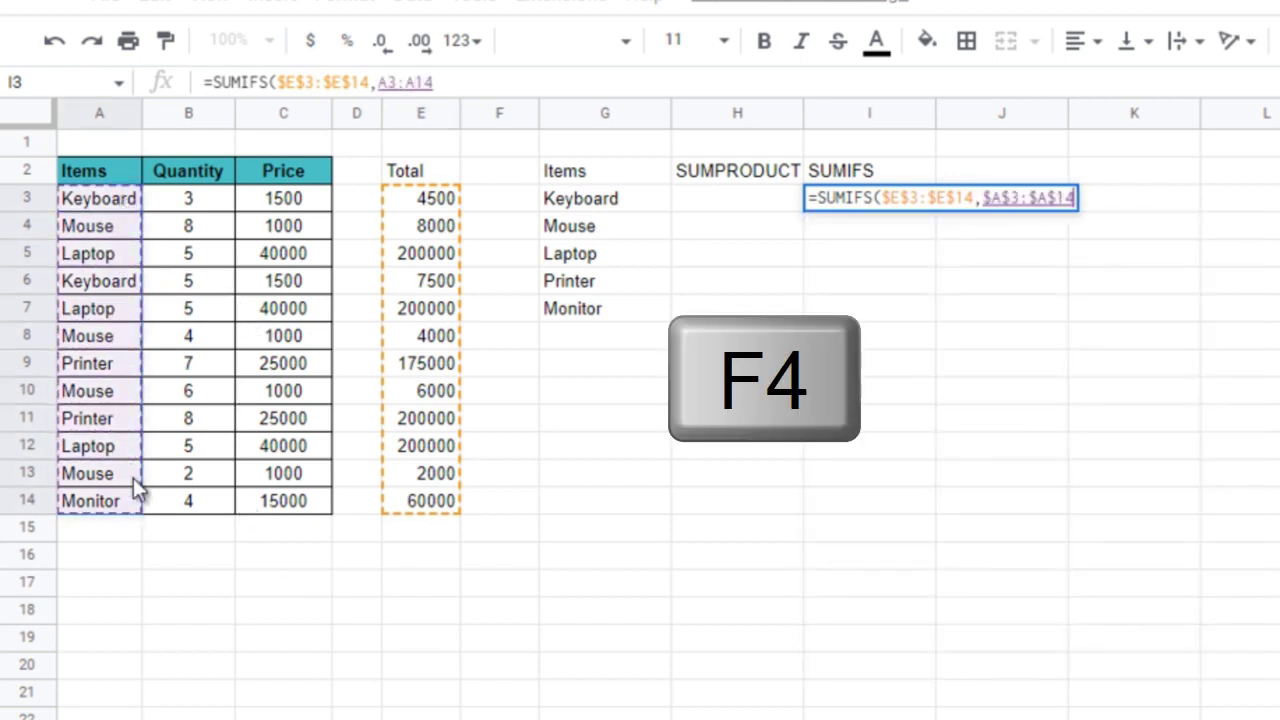
type(",")
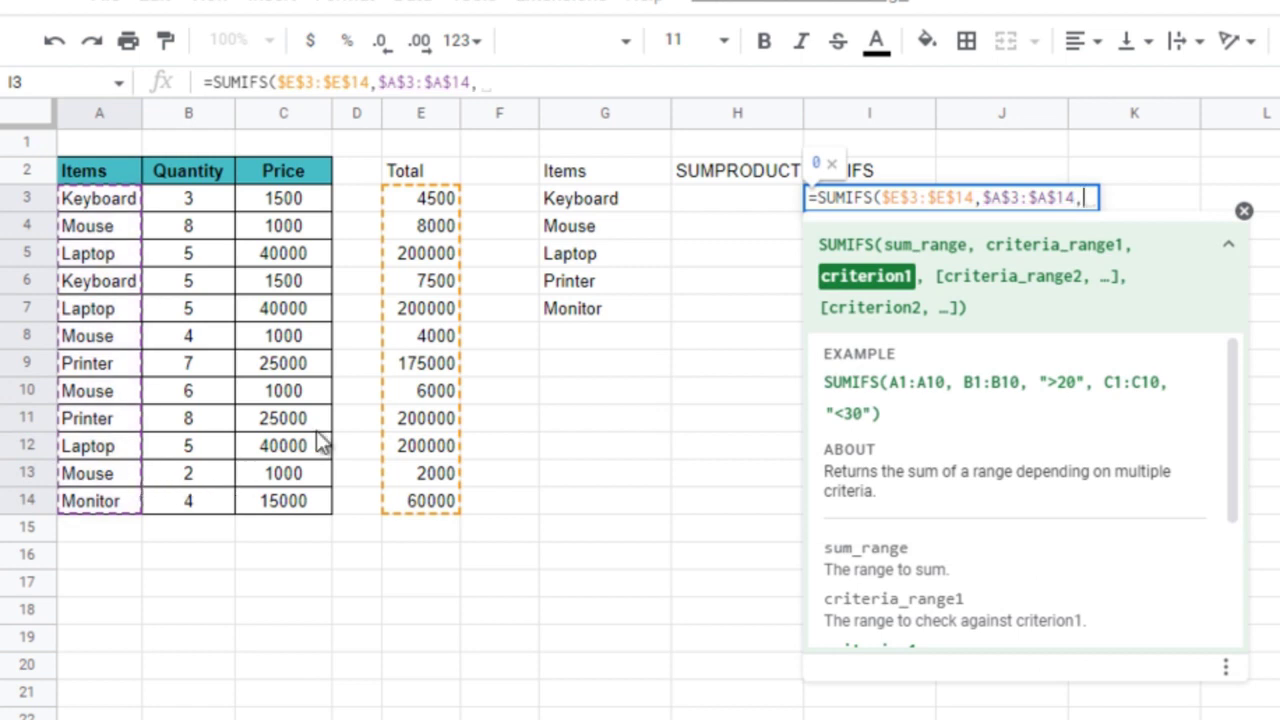
left_click(590, 208)
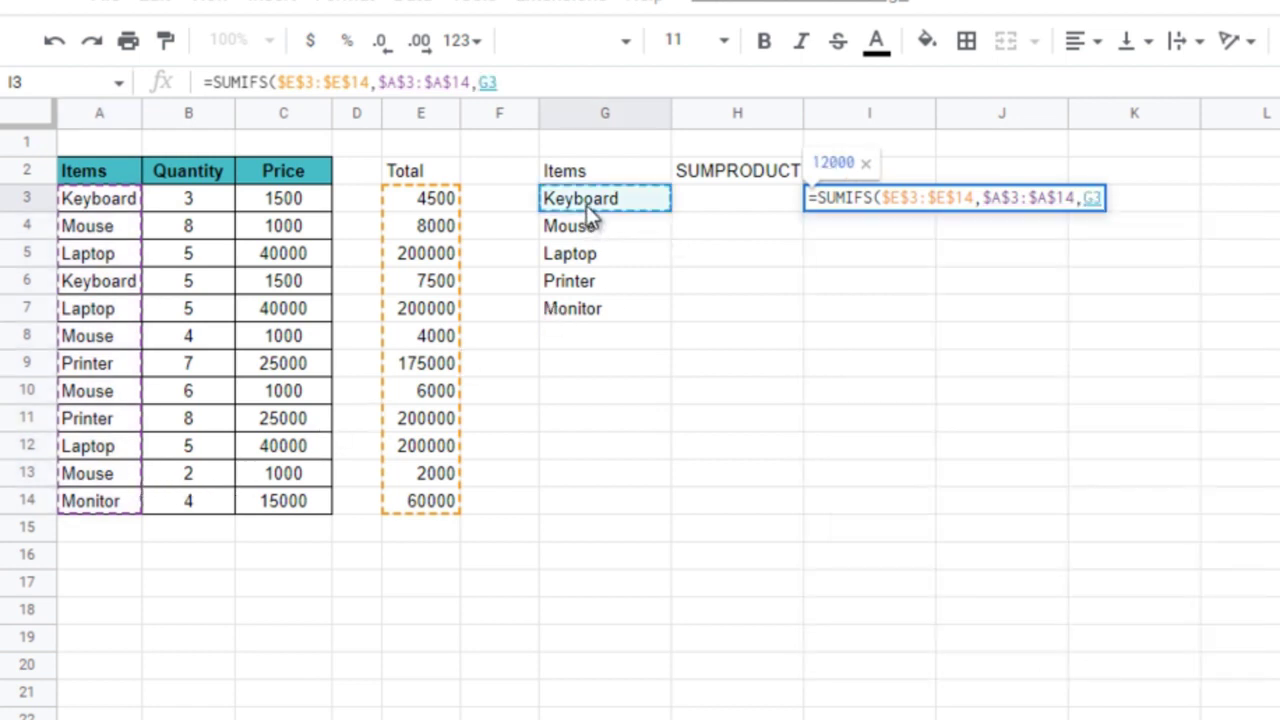
type(")")
key("Return")
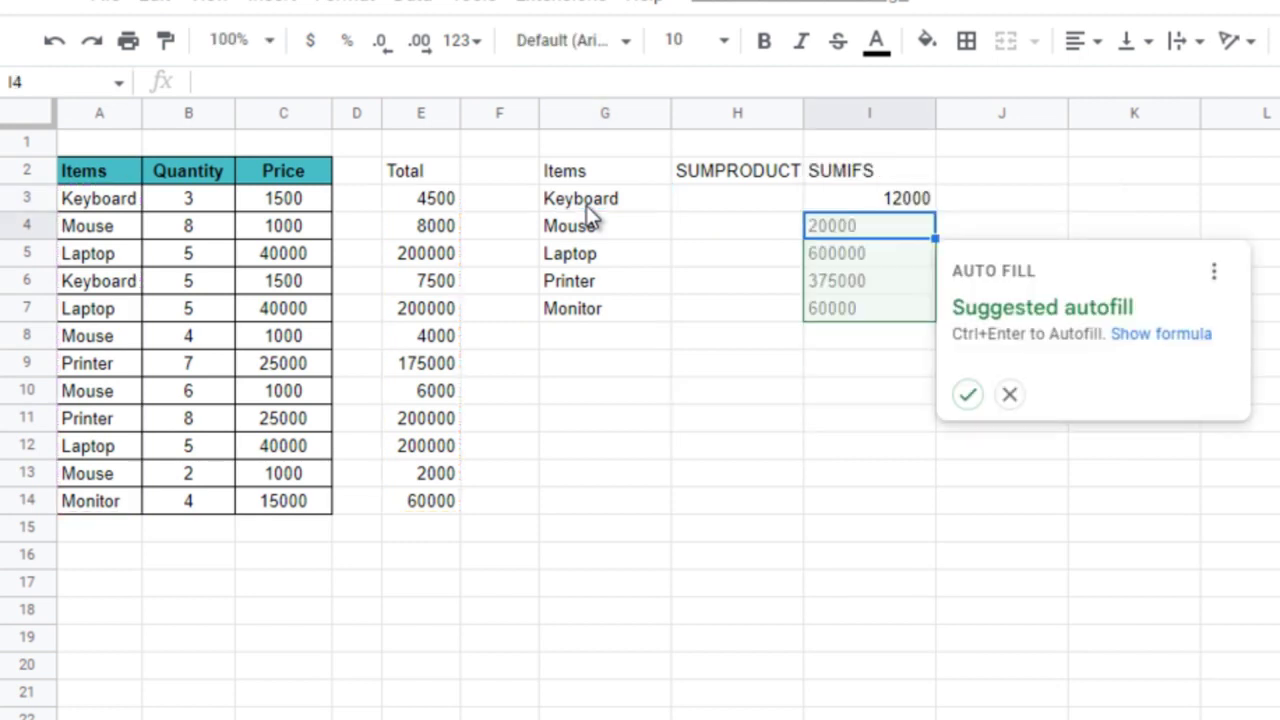
Accept the suggested fill so I3:I7 show totals 12000 through 60000.
left_click(967, 394)
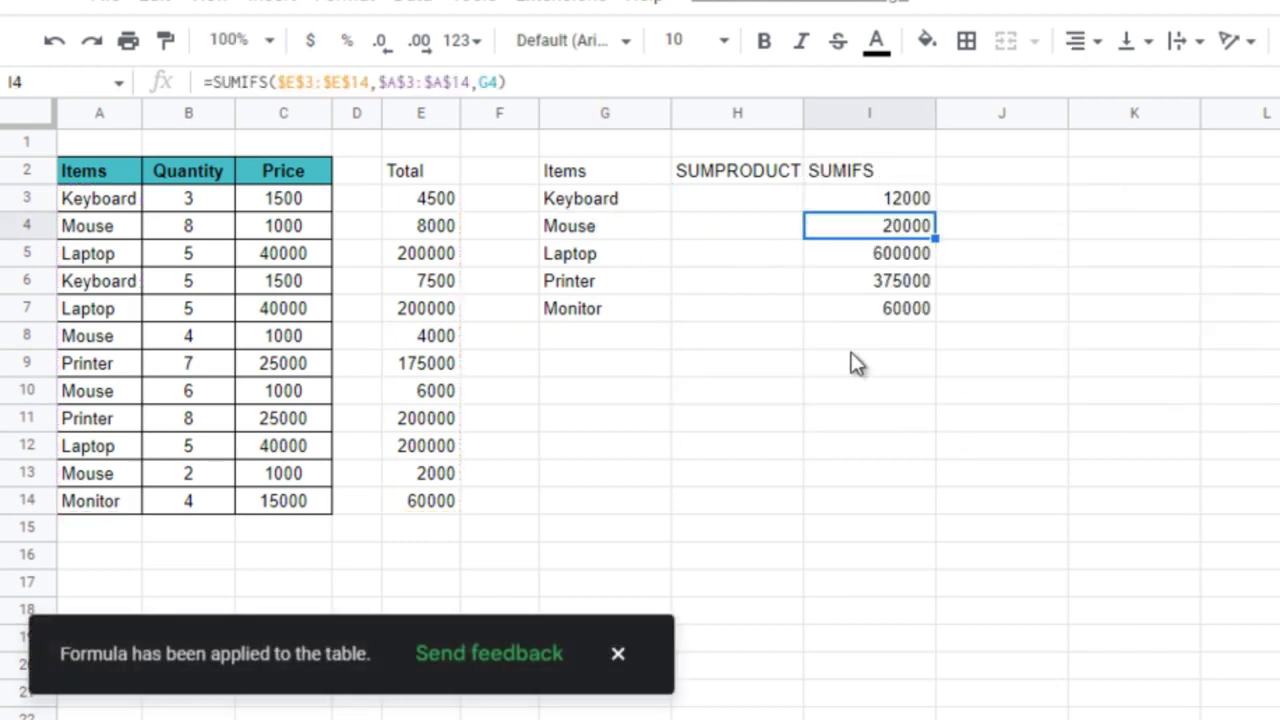
left_click(825, 202)
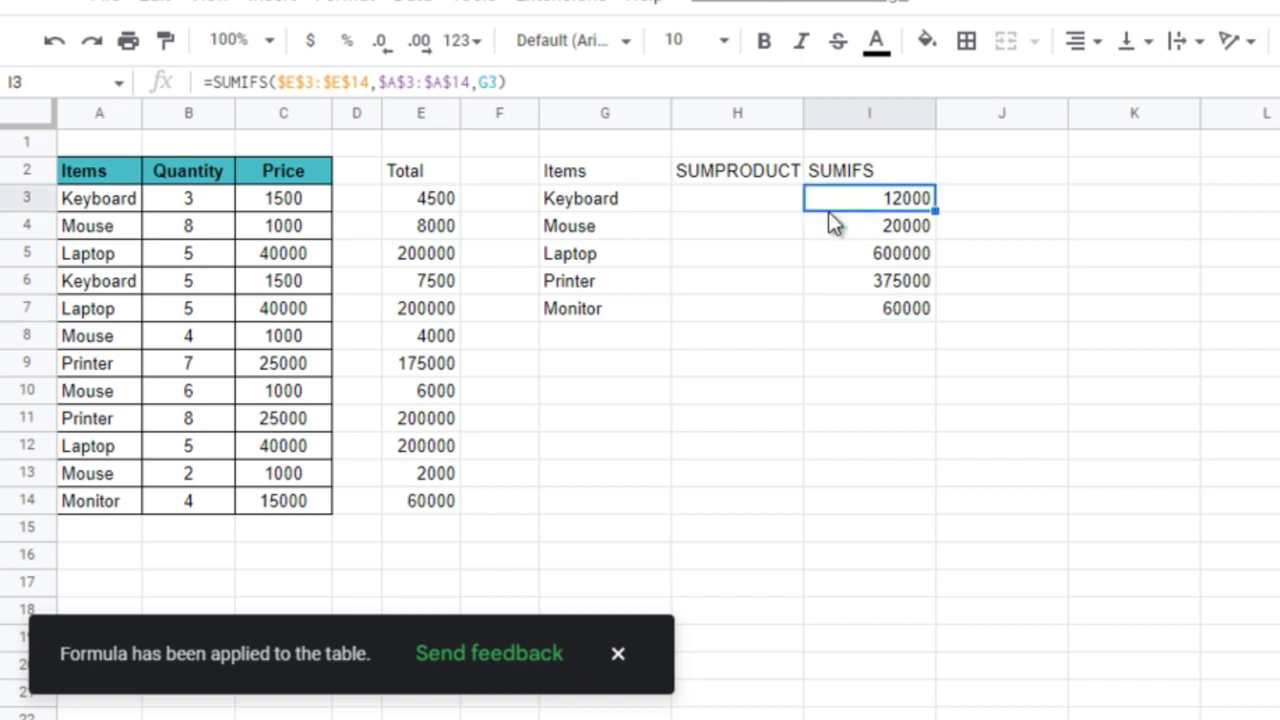
left_click(423, 200)
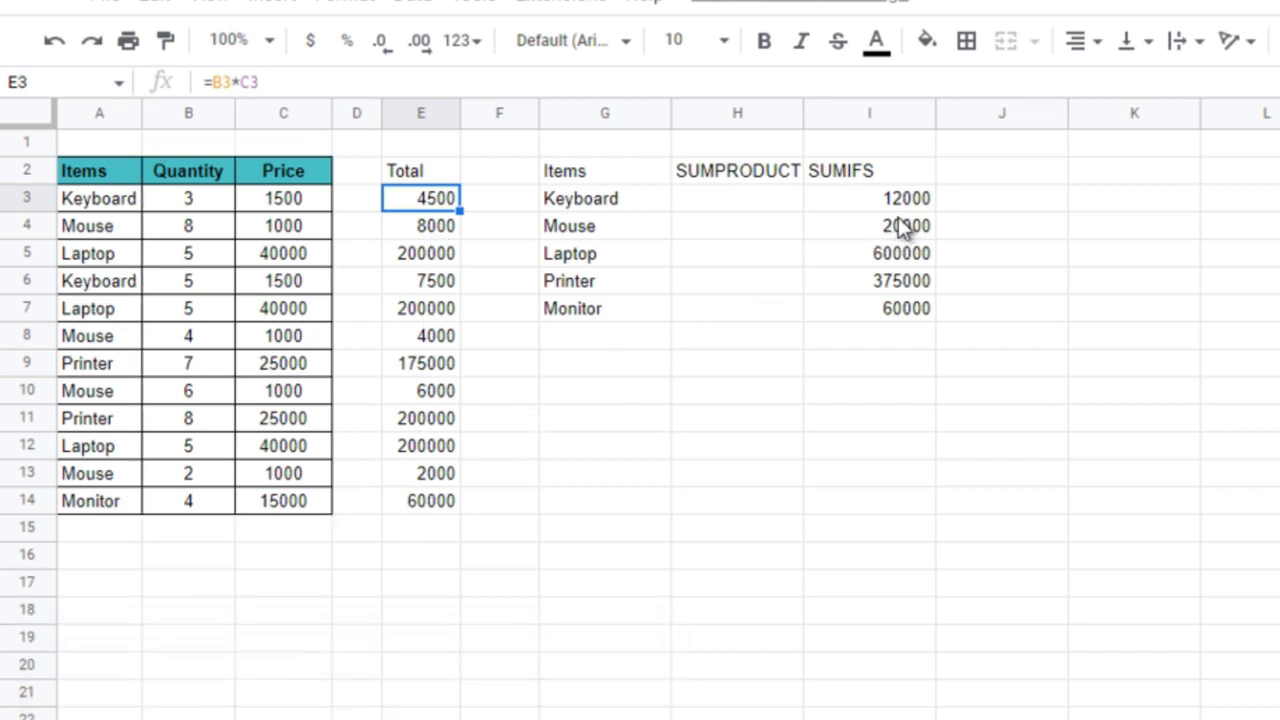
Enter =SUMPRODUCT(B3:B14,C3:C14) in H3, giving 1067000, and decline the autofill suggestion.
left_click(736, 205)
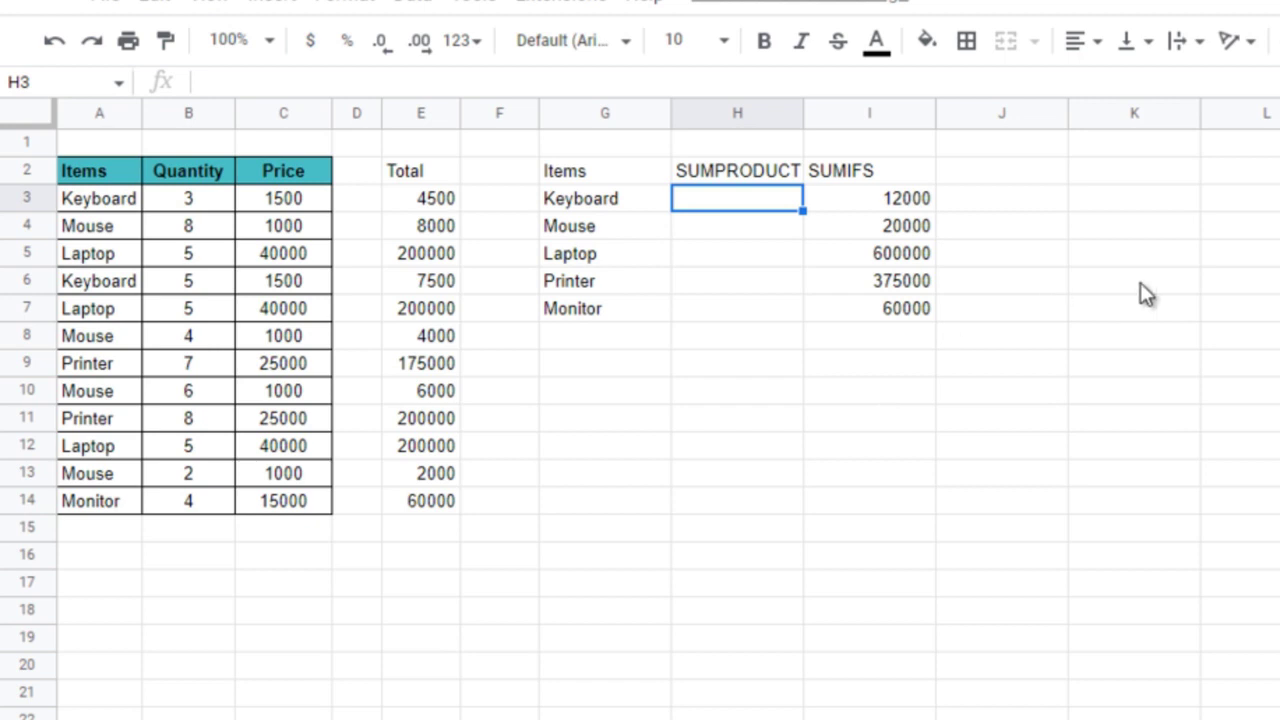
type("=SUMP")
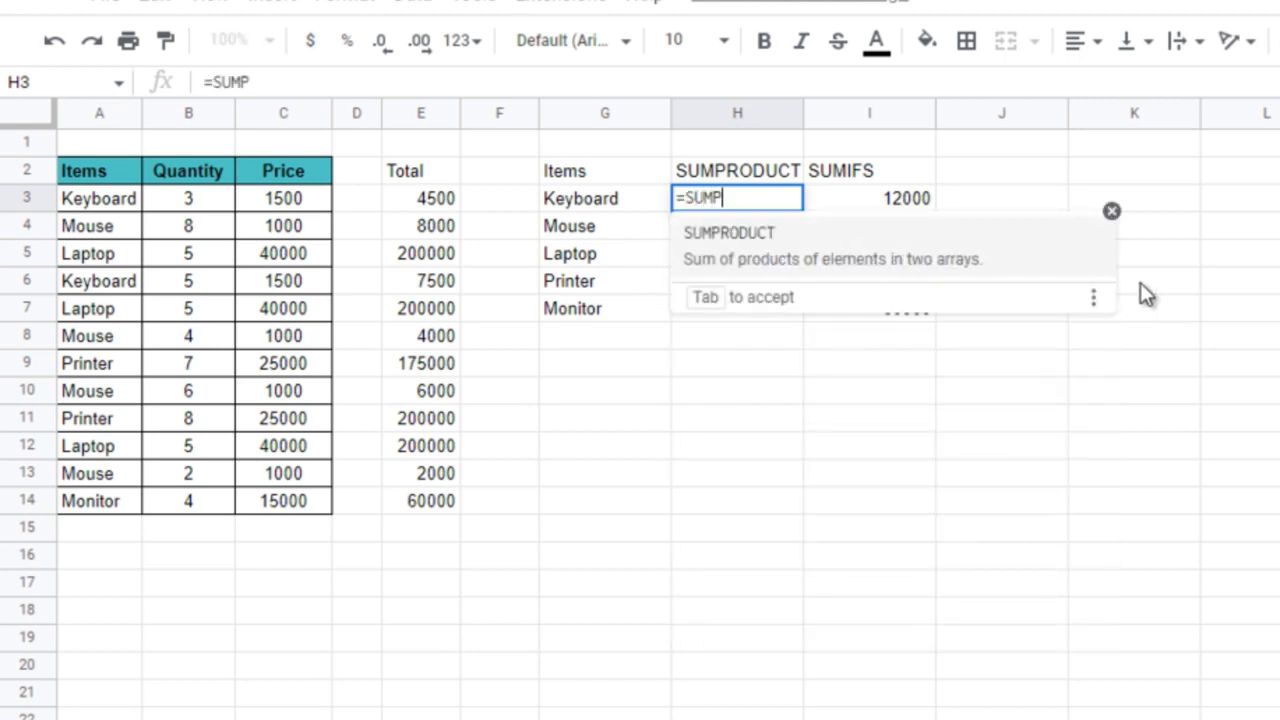
key("Tab")
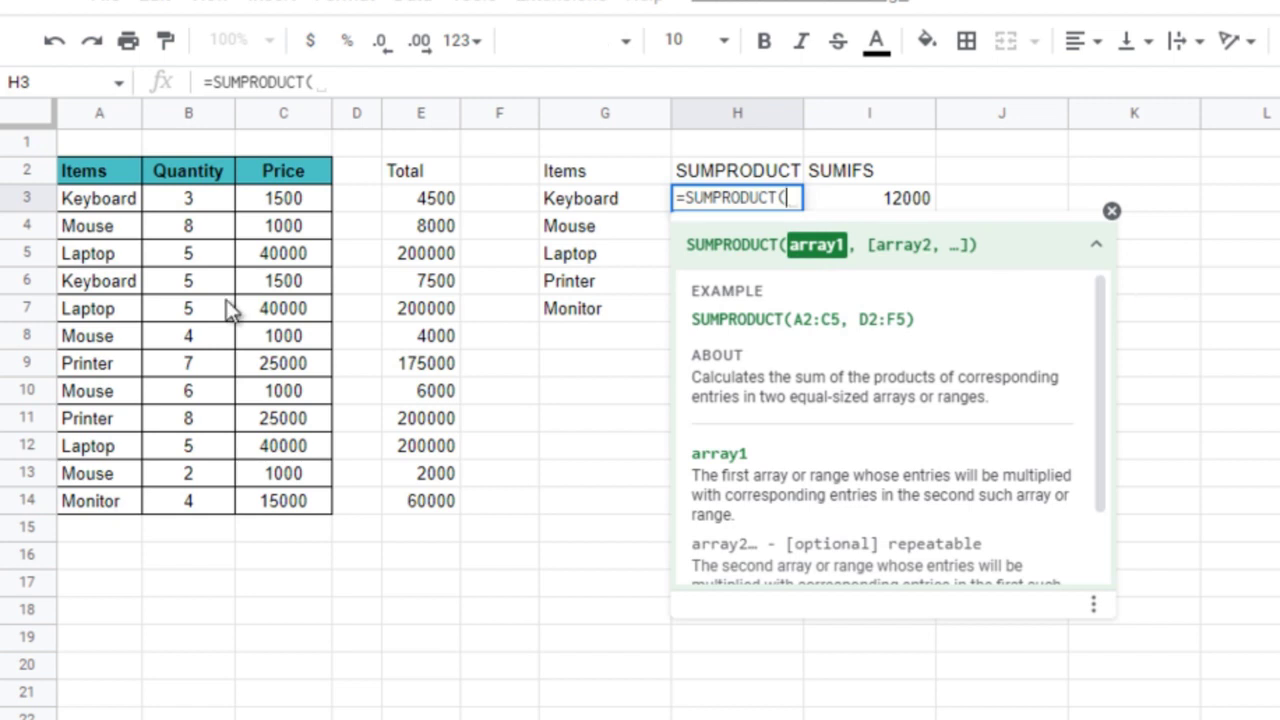
left_click_drag(195, 205, 198, 510)
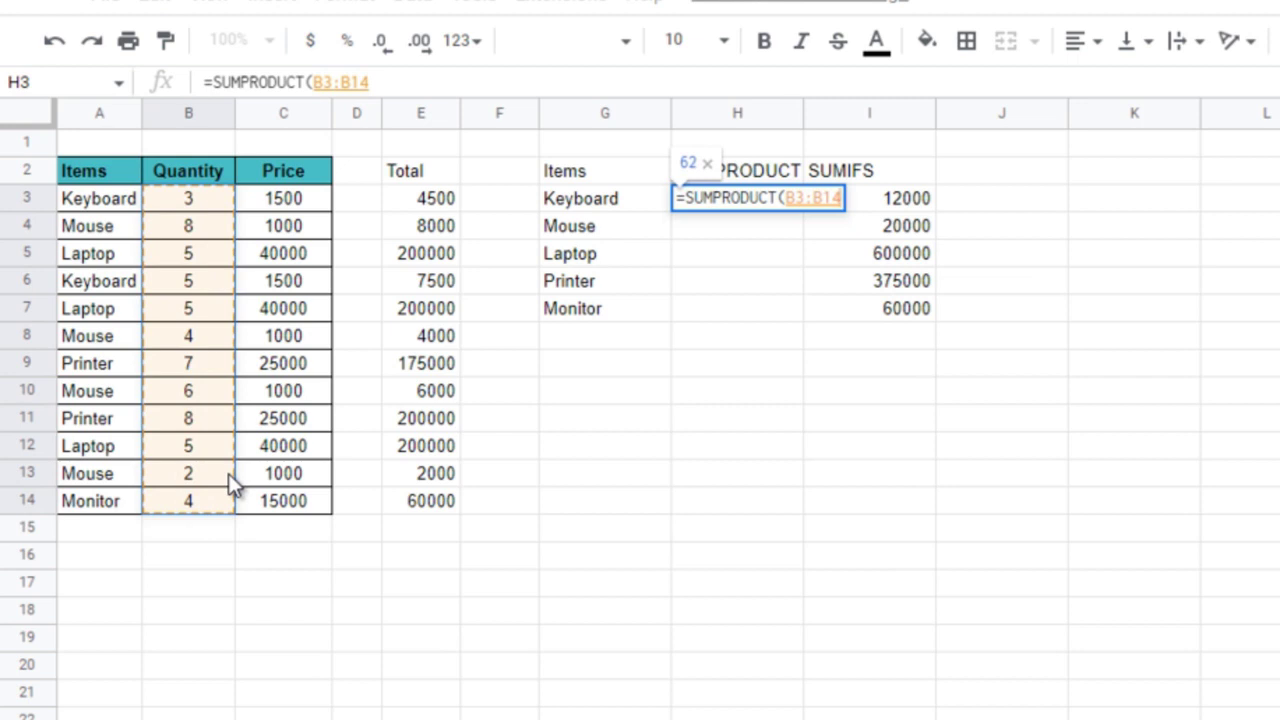
type(",")
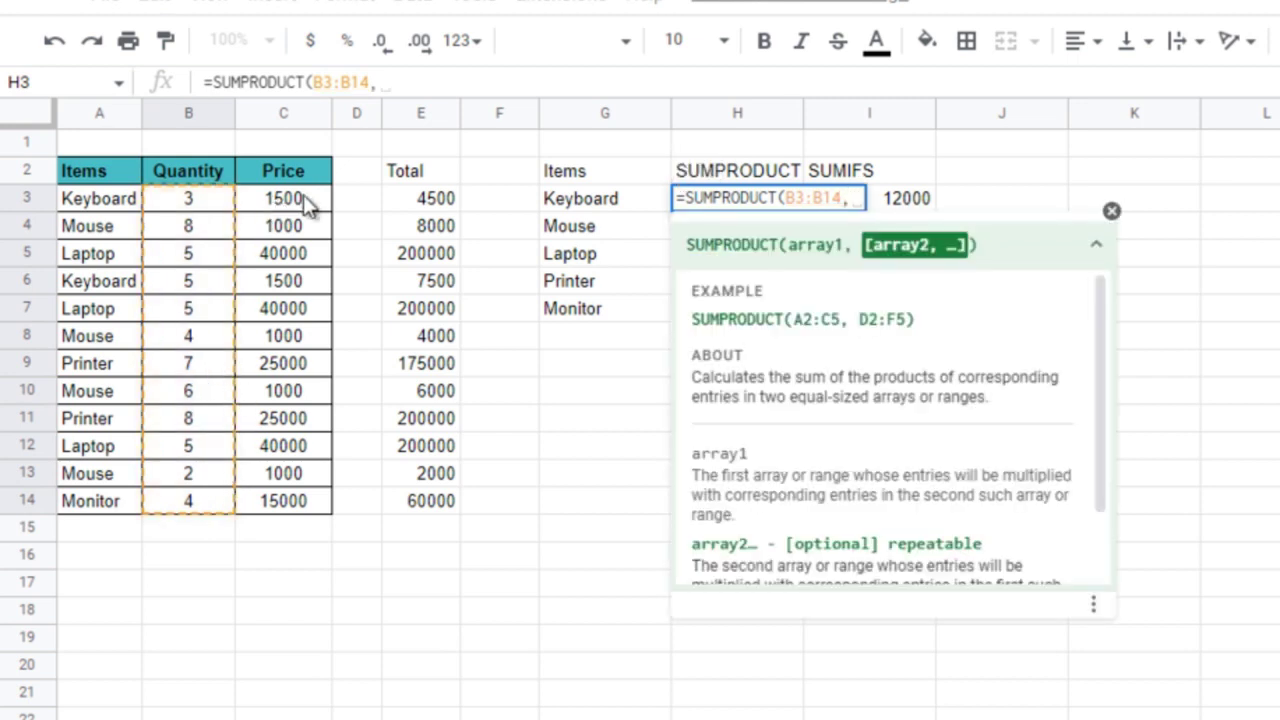
left_click_drag(308, 203, 338, 512)
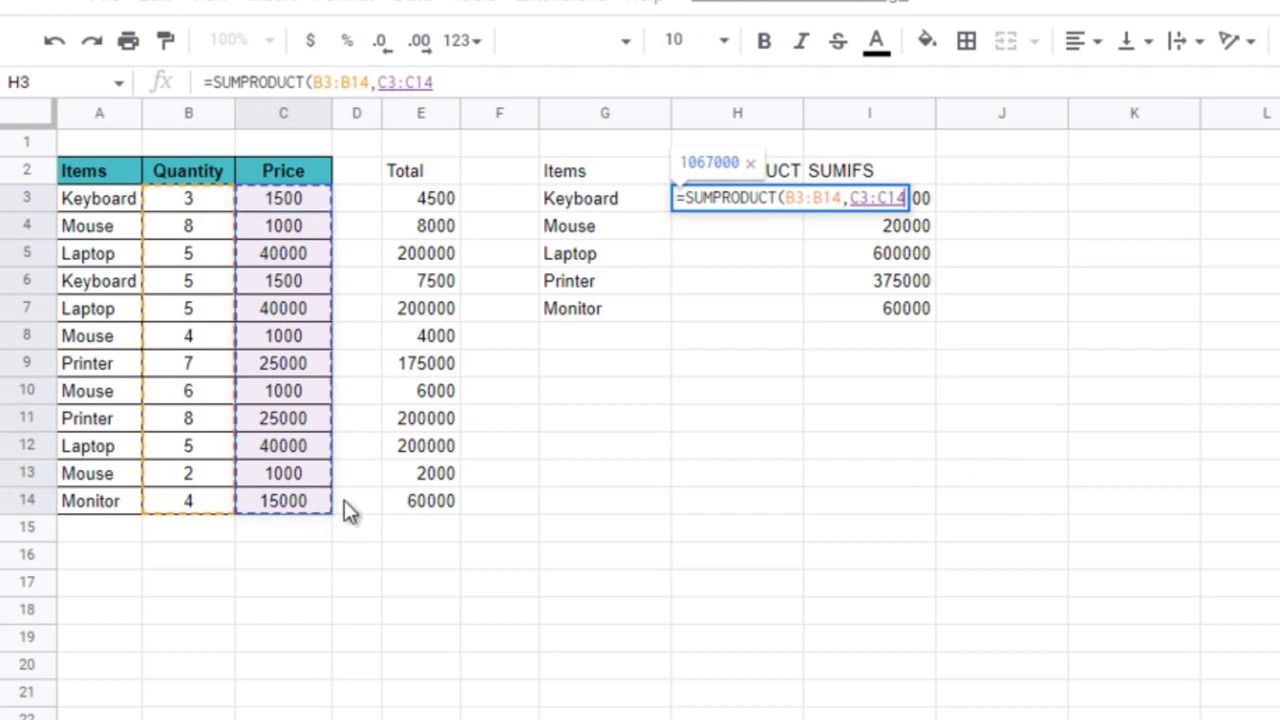
type(")")
key("Return")
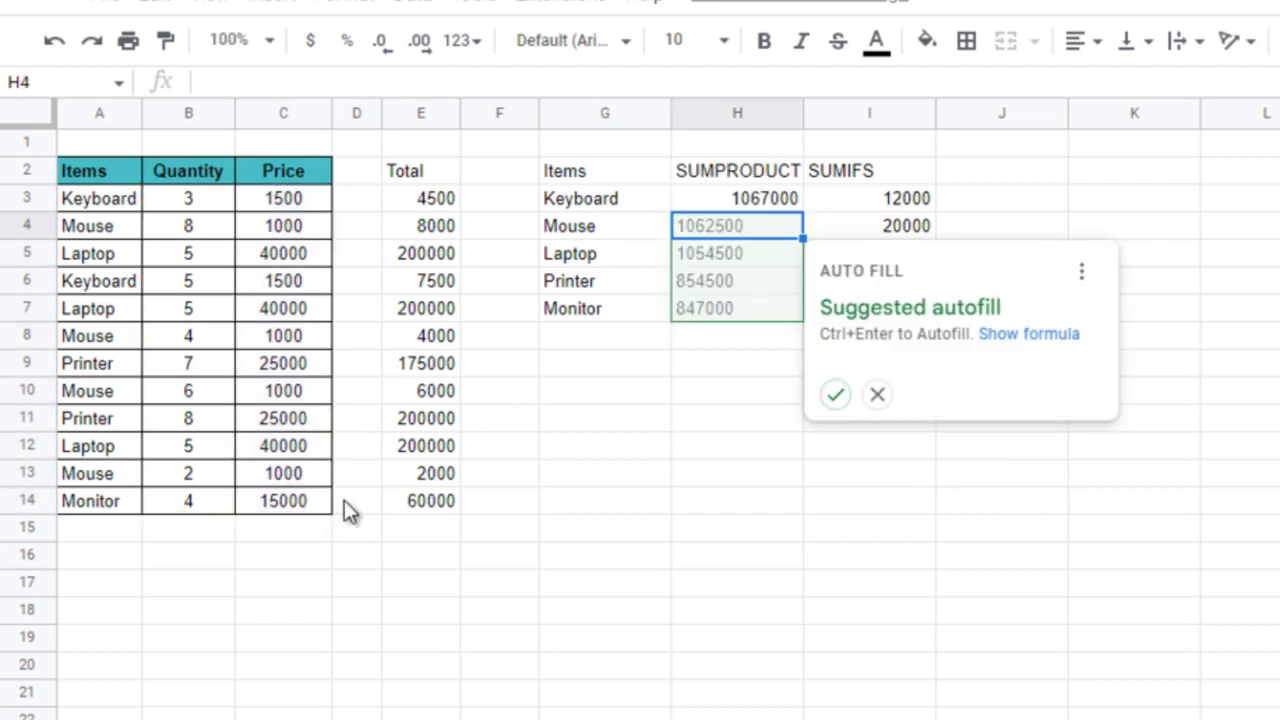
left_click(788, 222)
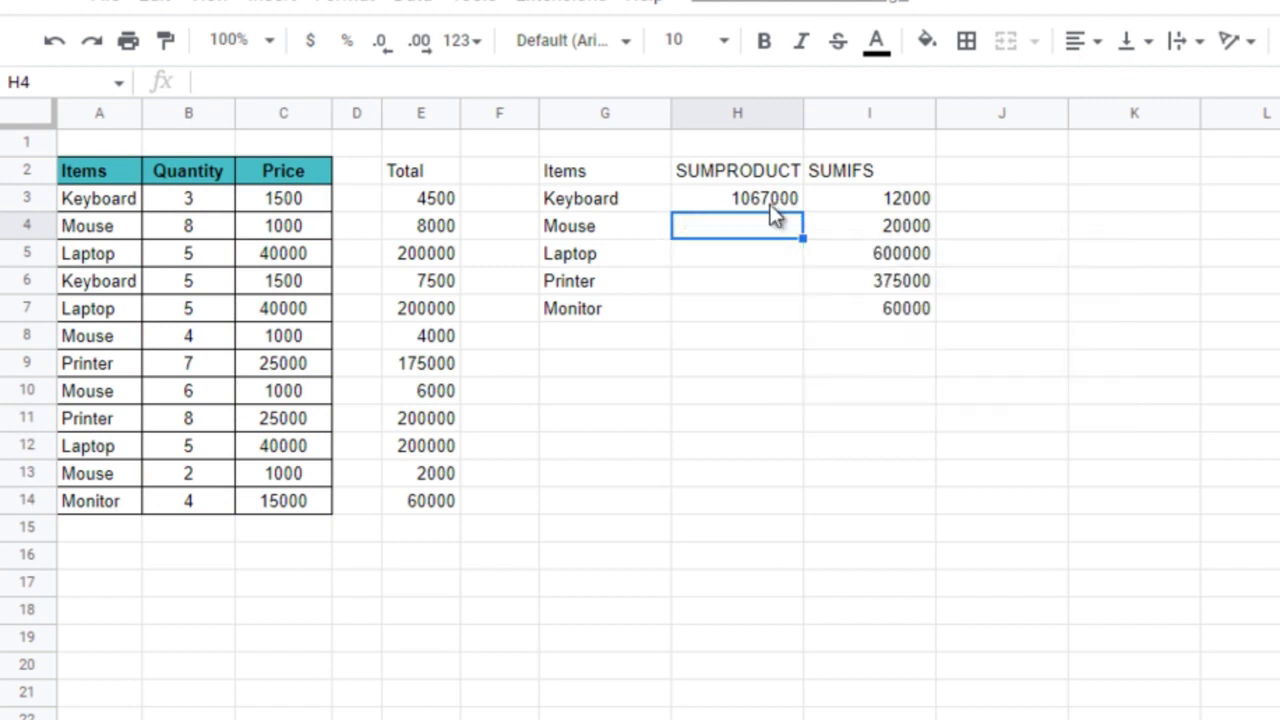
Add the criteria array A3:A14=G3 to the SUMPRODUCT formula in H3.
left_click(772, 205)
left_click(488, 80)
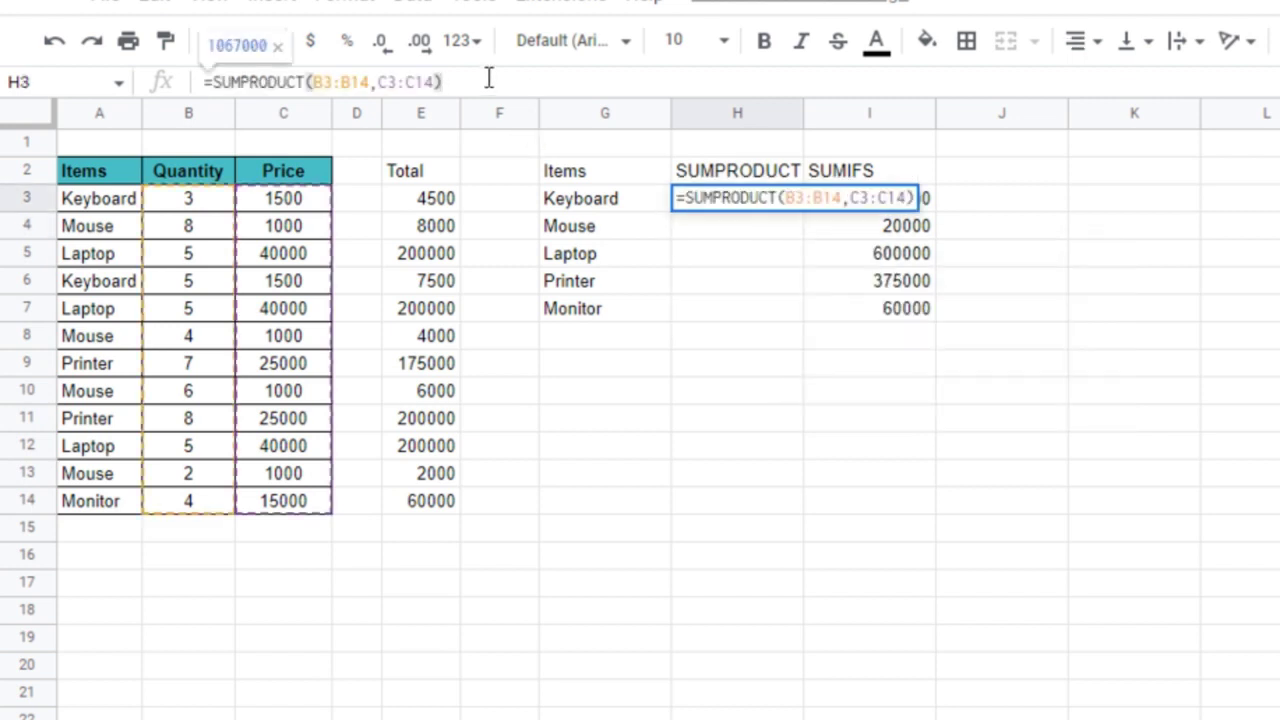
key("BackSpace")
type(",")
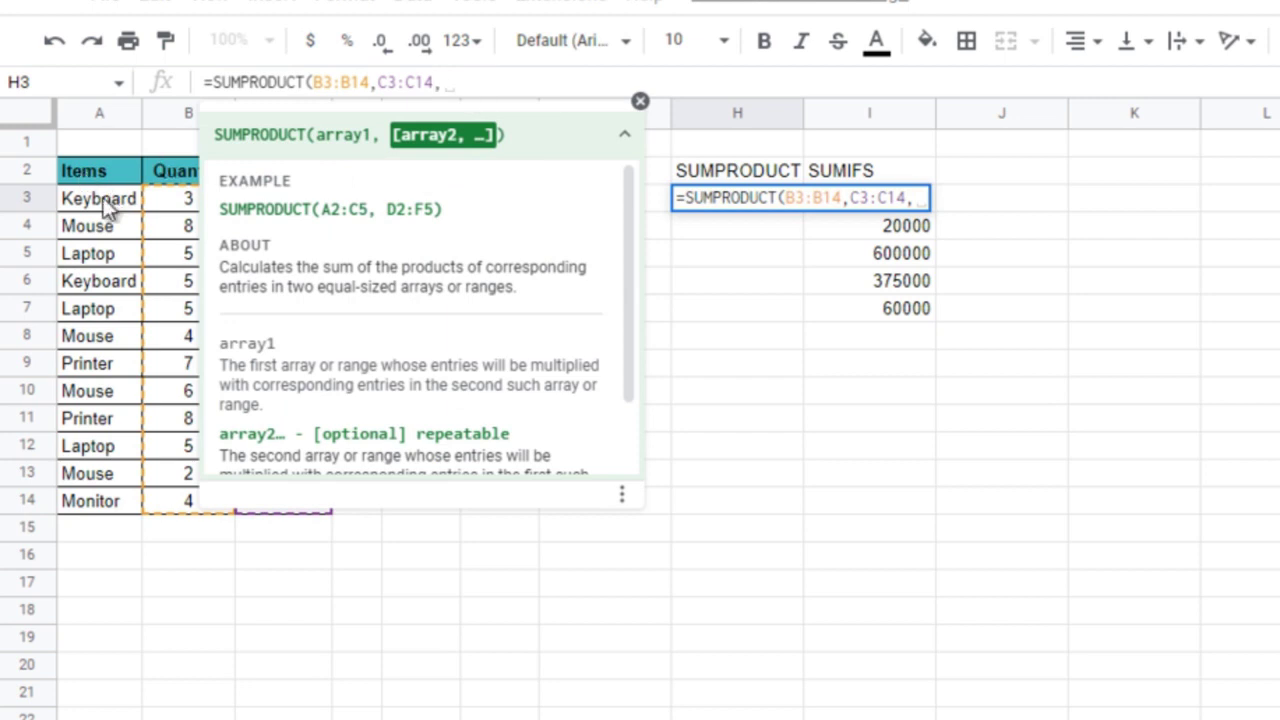
left_click_drag(107, 203, 129, 500)
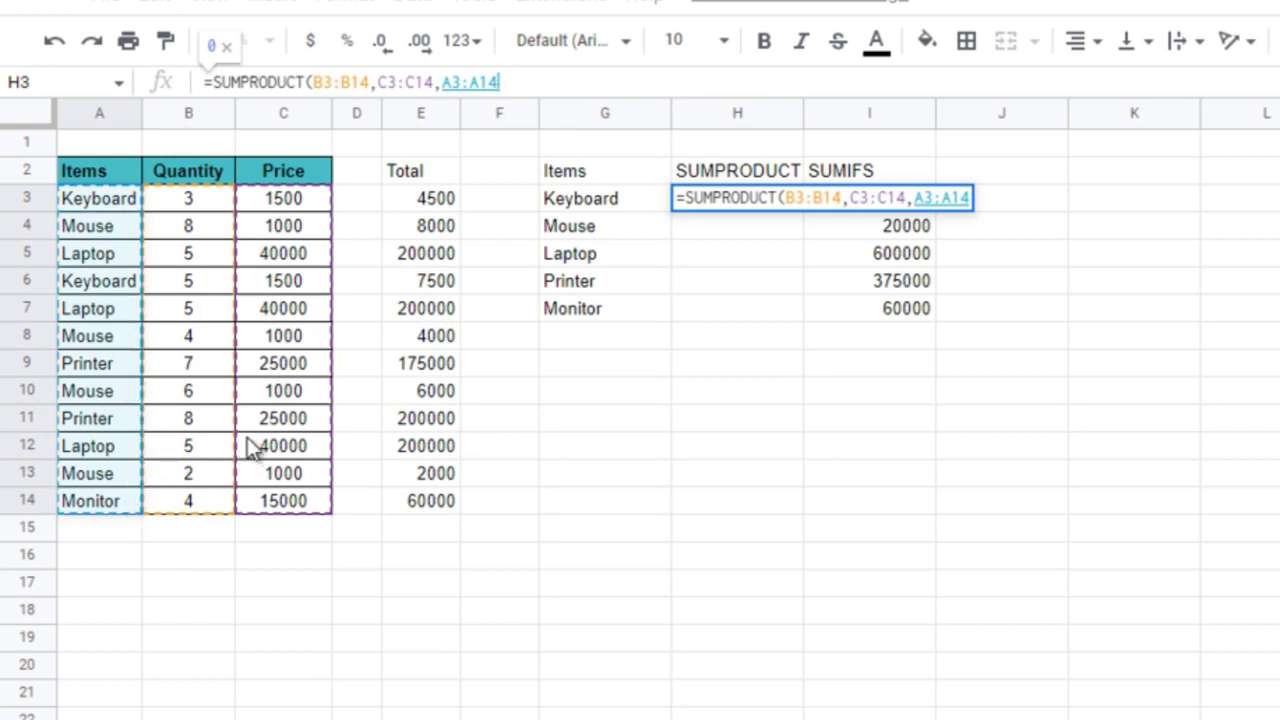
type("=")
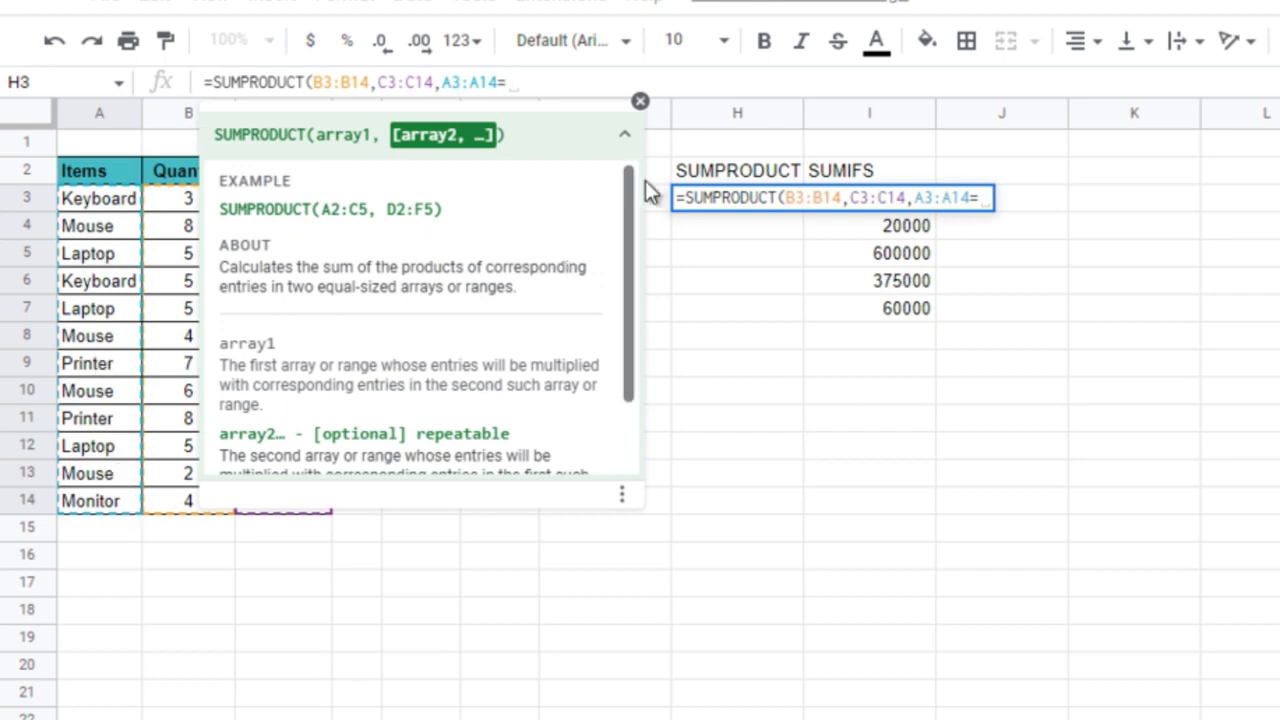
left_click(698, 178)
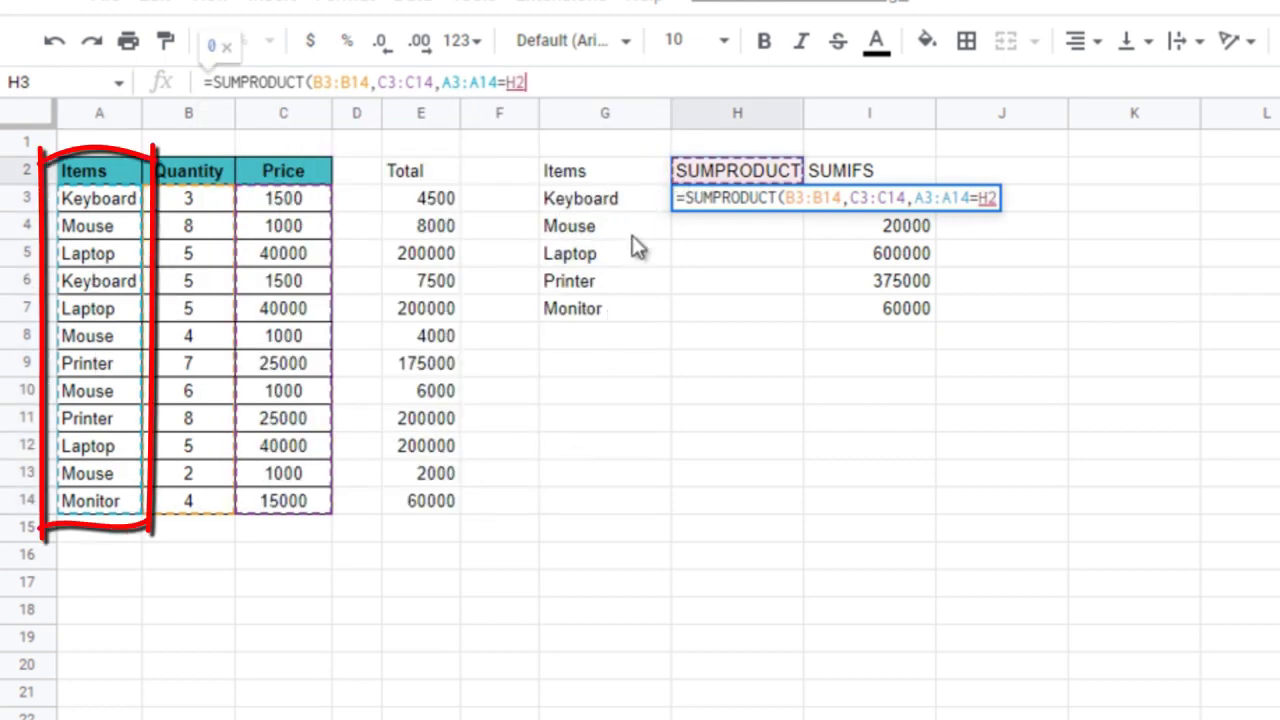
left_click(590, 200)
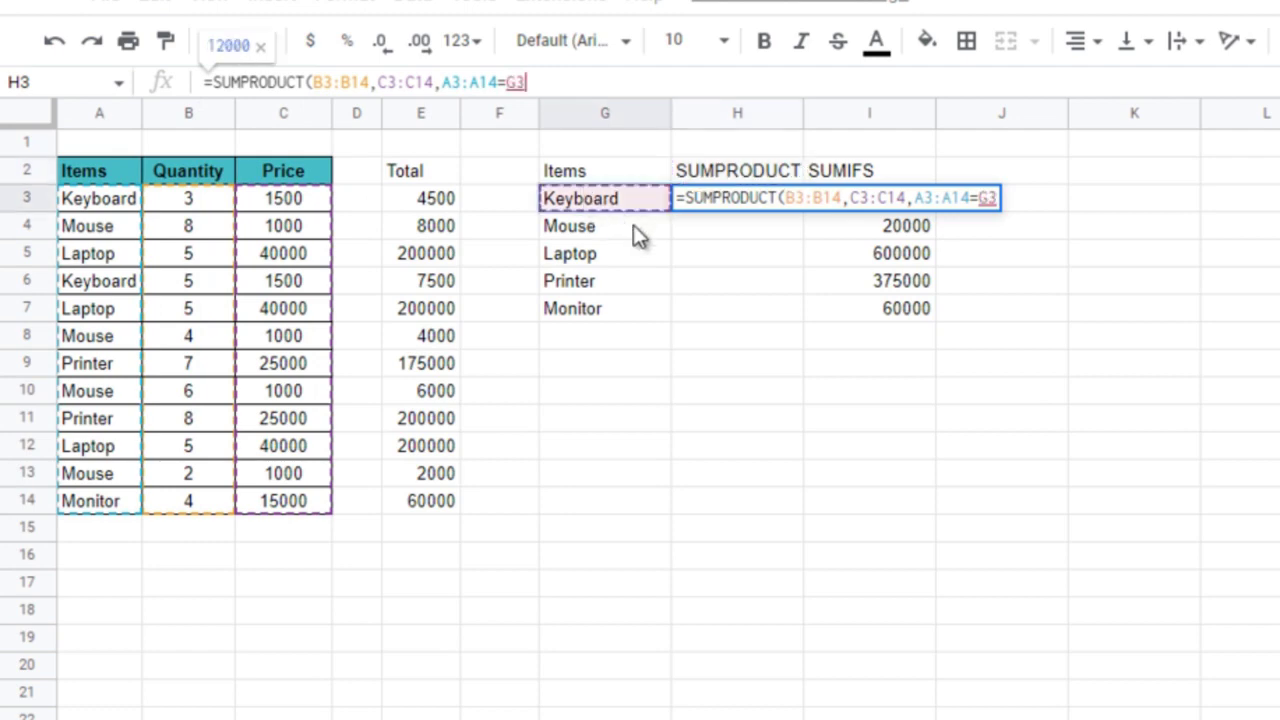
Make the B, C and A ranges absolute so H3 shows 12000.
left_click(312, 80)
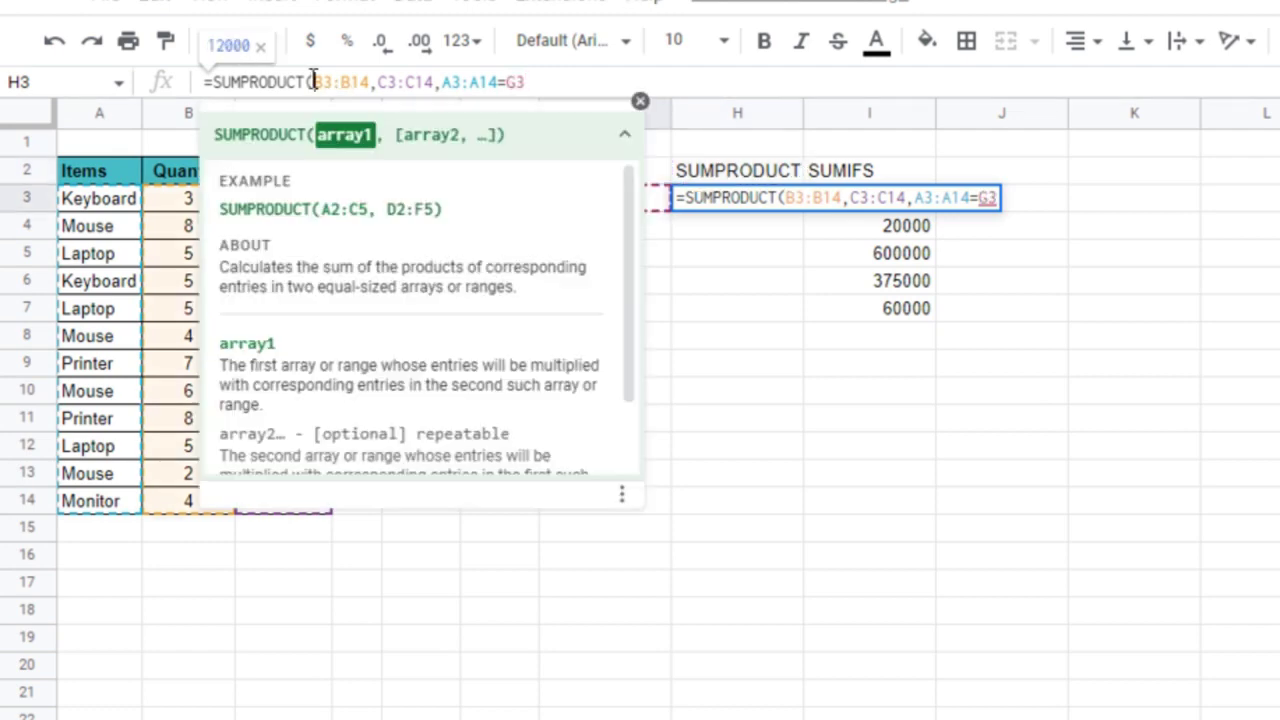
left_click(365, 82, "shift")
left_click_drag(381, 82, 381, 82)
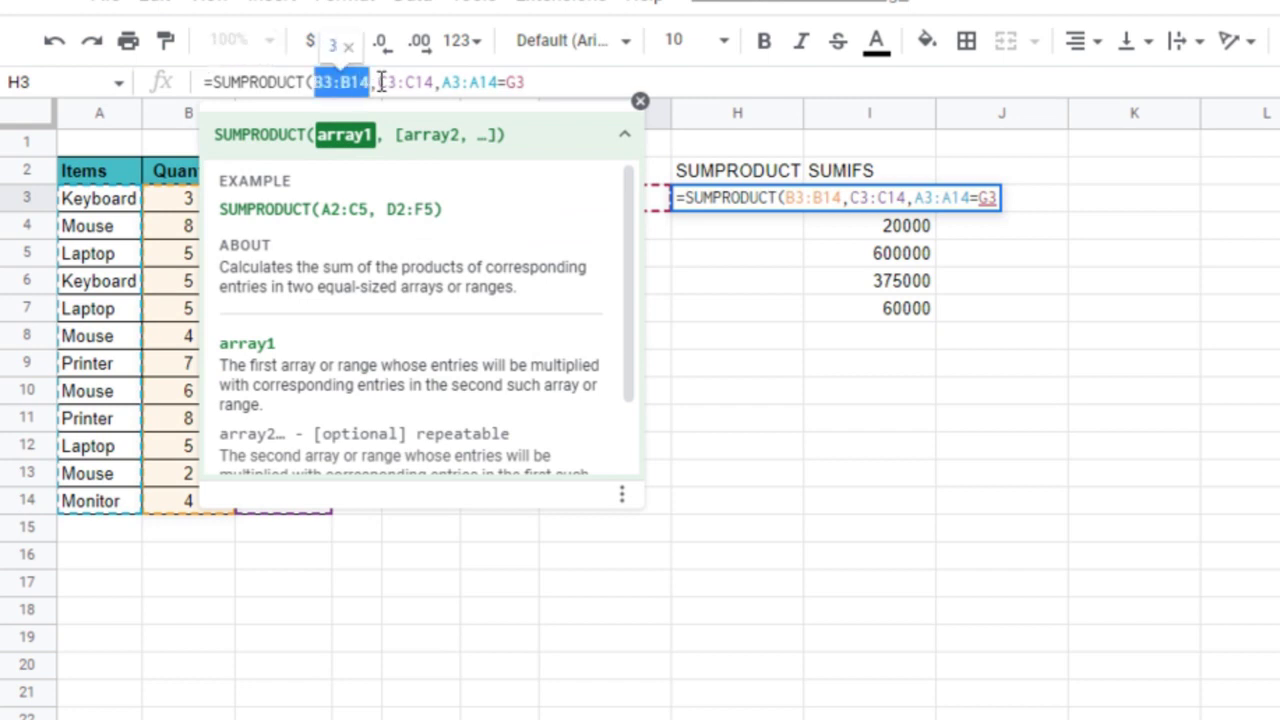
key("F4")
left_click(415, 82)
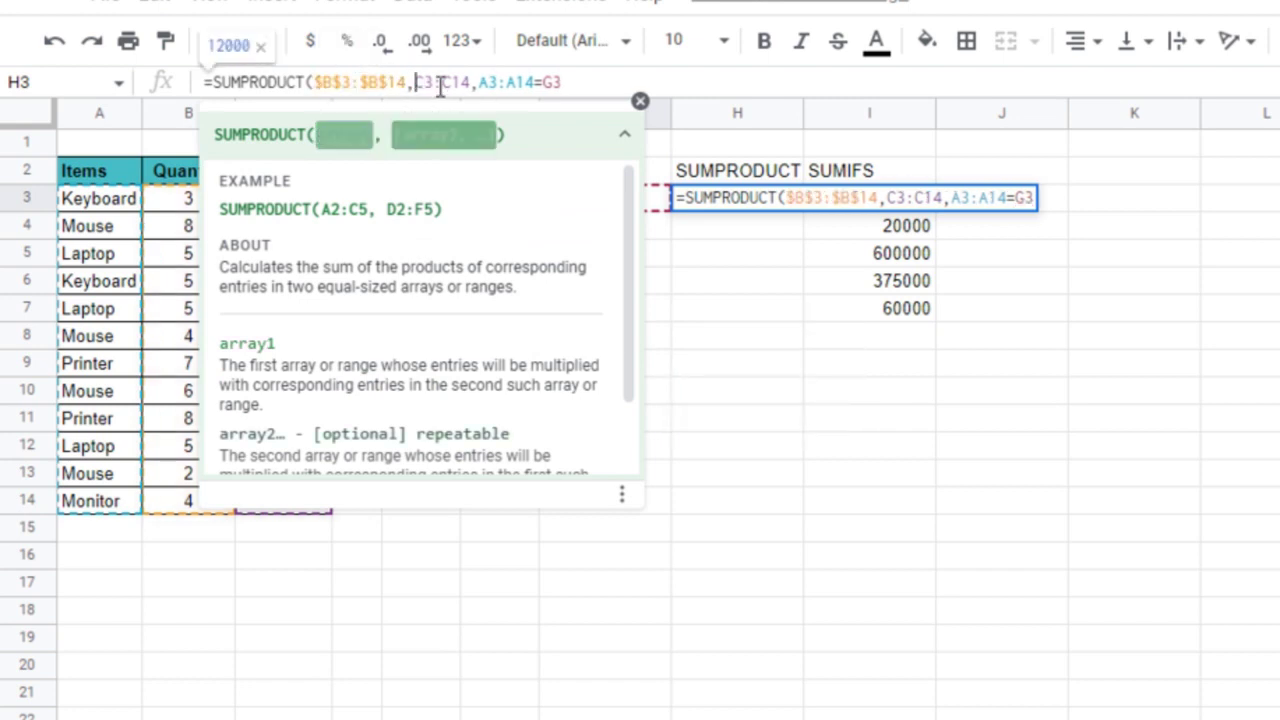
left_click(508, 82, "shift")
key("F4")
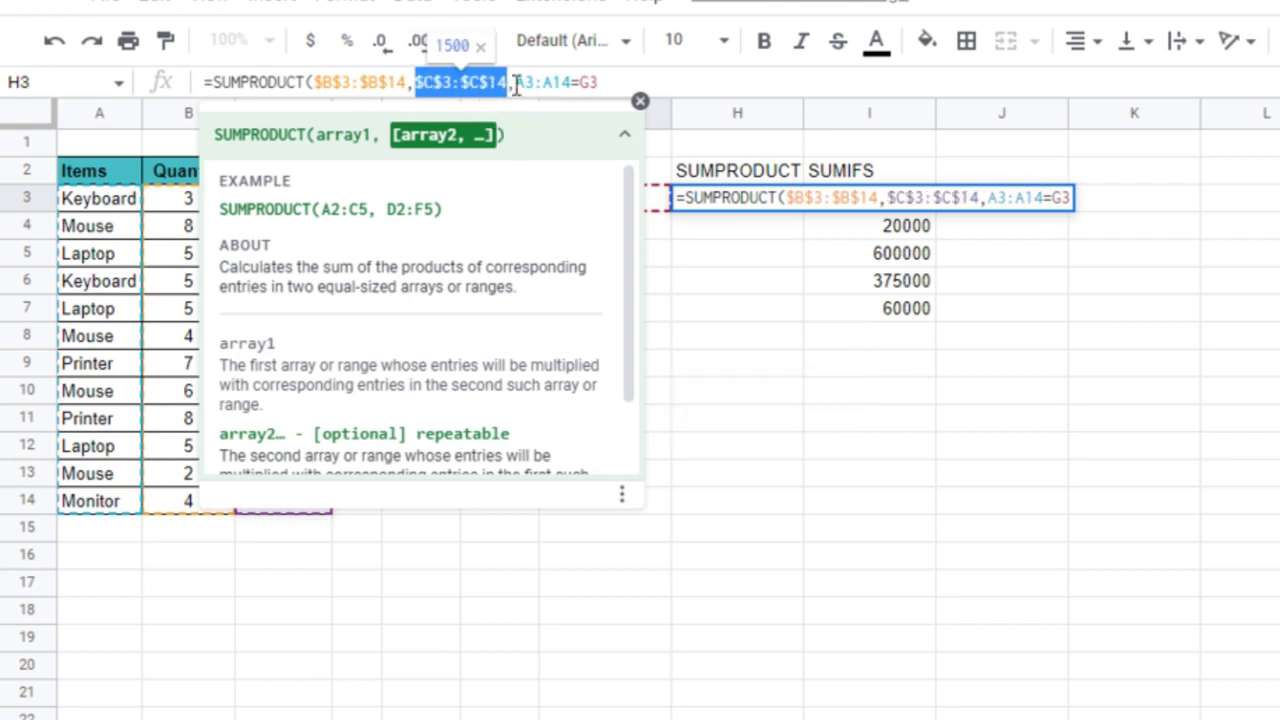
left_click(516, 82)
left_click(568, 82, "shift")
key("F4")
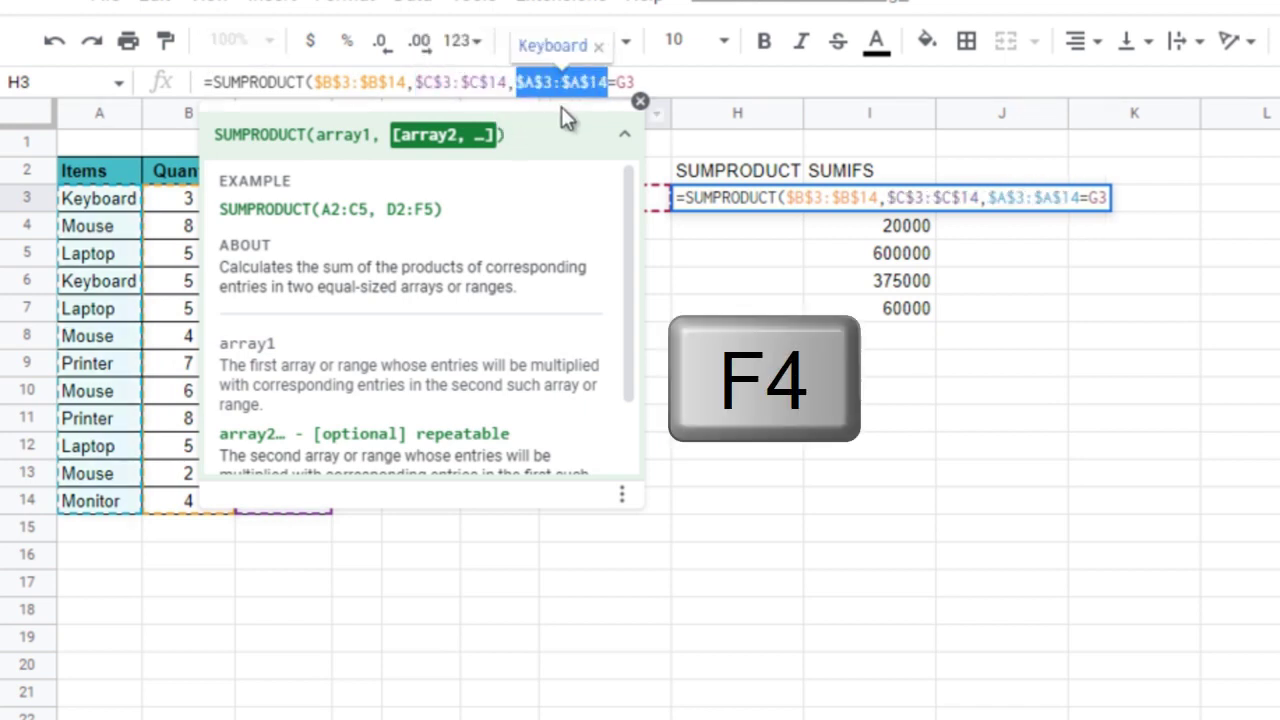
key("Return")
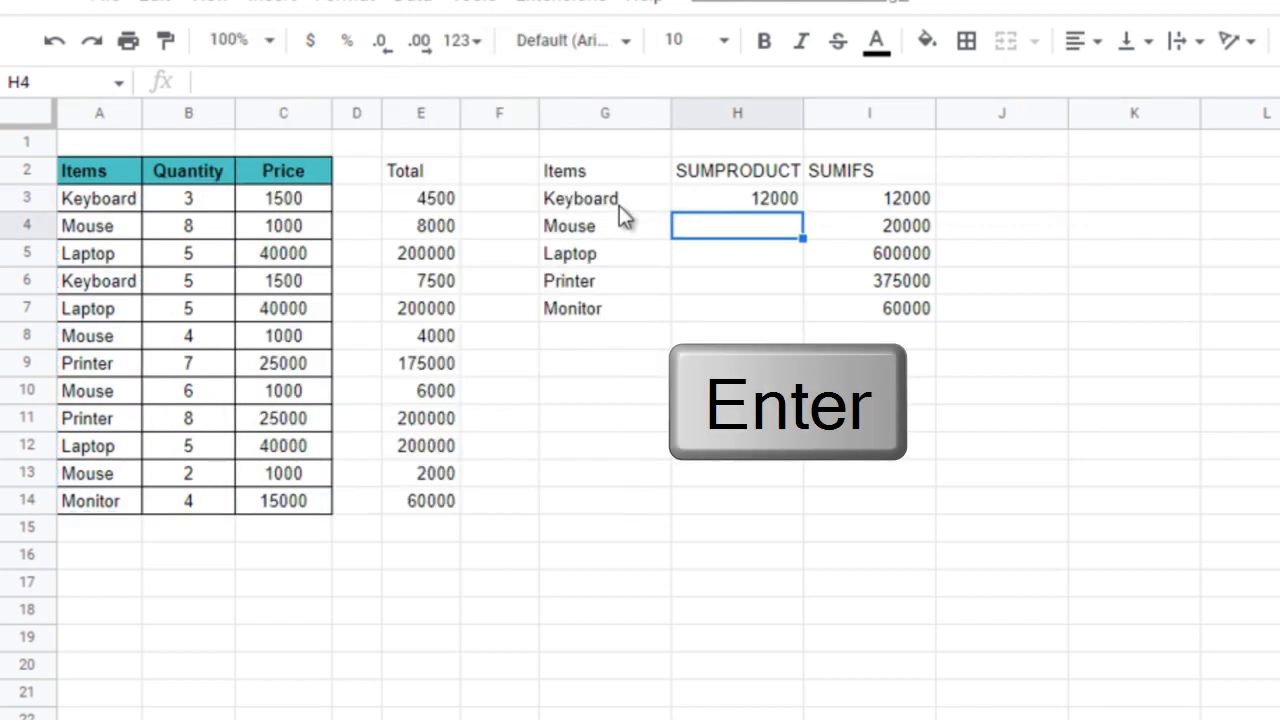
Copy the H3 formula down through H7 for all five items.
left_click(745, 203)
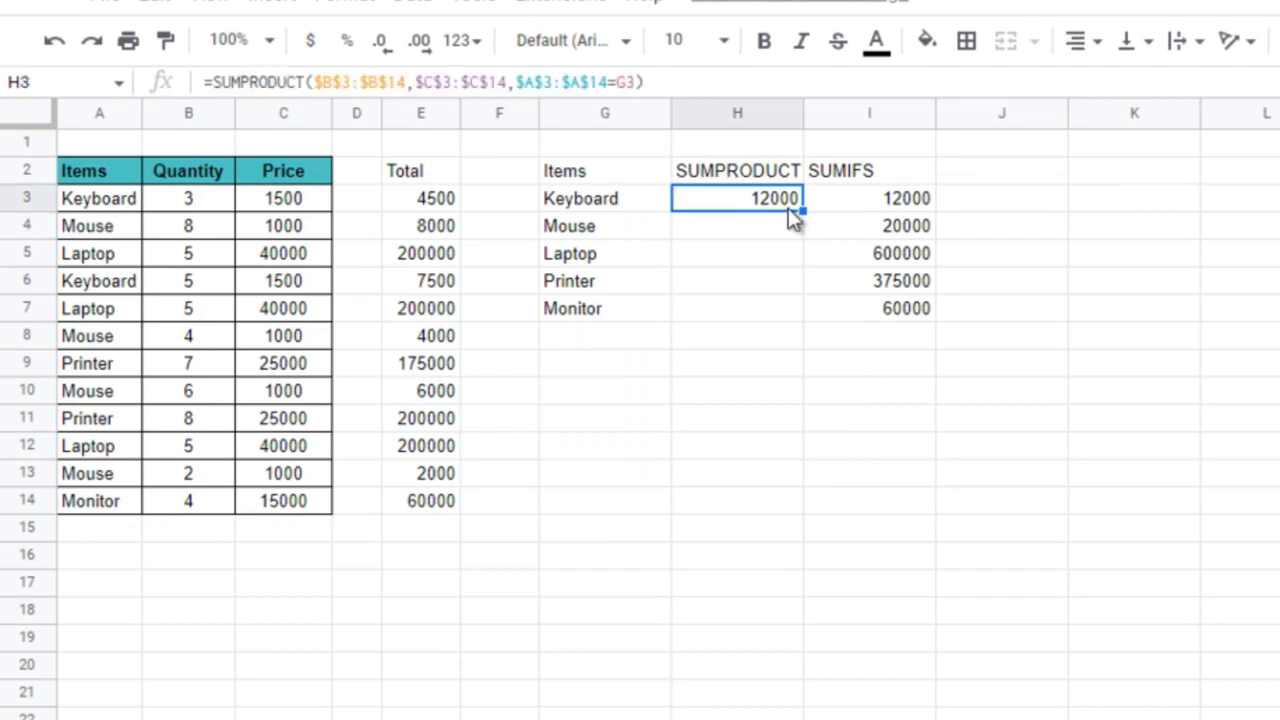
mouse_move(800, 205)
left_mouse_down()
mouse_move(628, 441)
mouse_move(655, 482)
left_mouse_up()
left_click(704, 429)
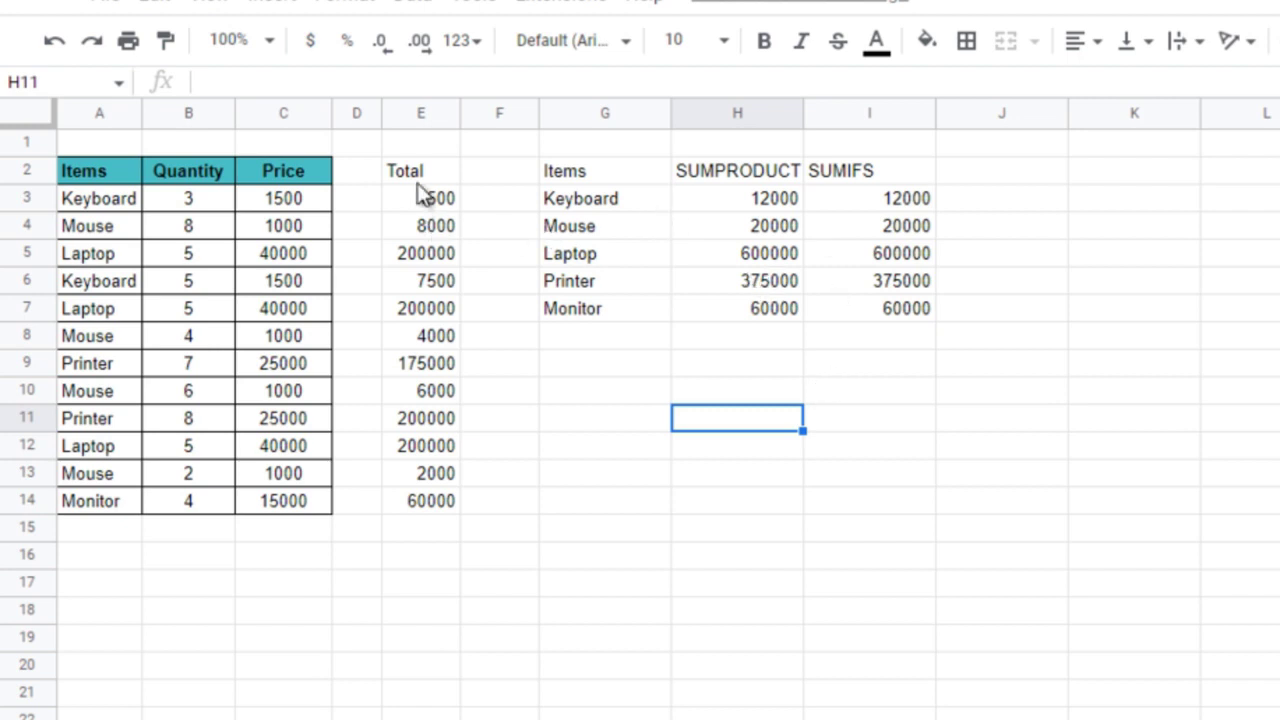
Clear the helper Total column E2:E14.
mouse_move(416, 182)
left_mouse_down()
mouse_move(440, 566)
mouse_move(429, 505)
mouse_move(450, 492)
left_mouse_up()
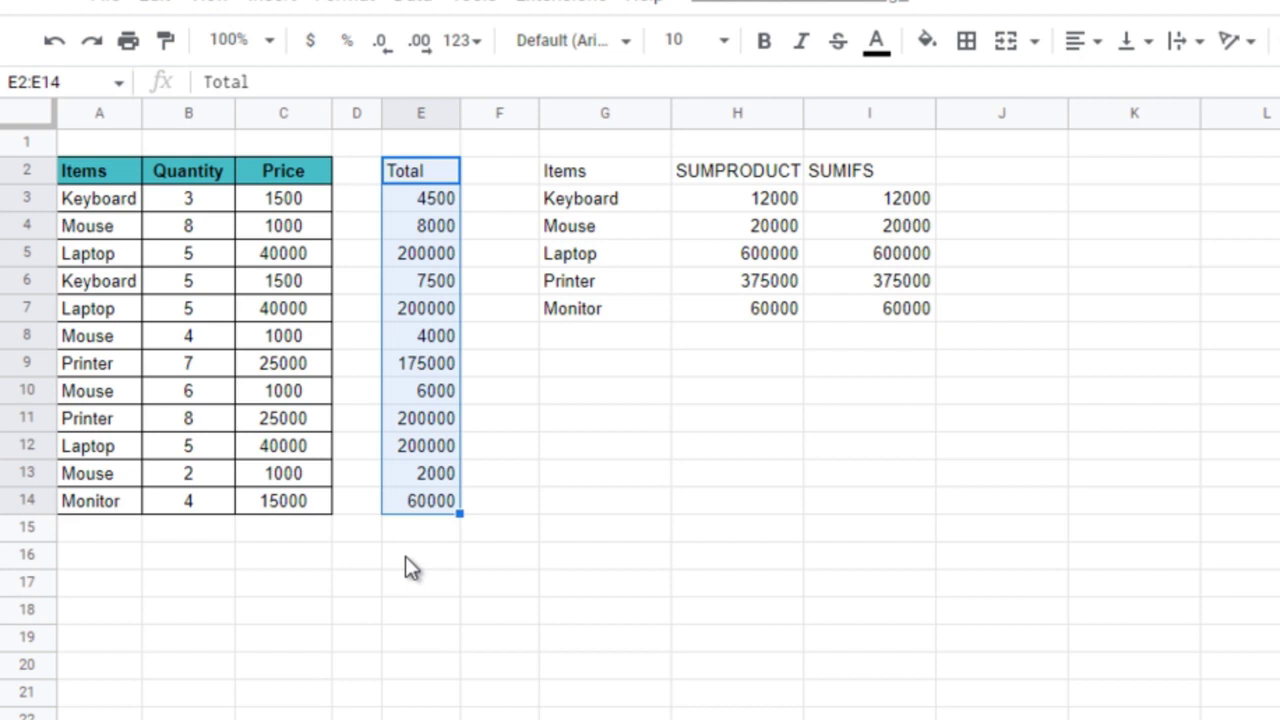
key("Delete")
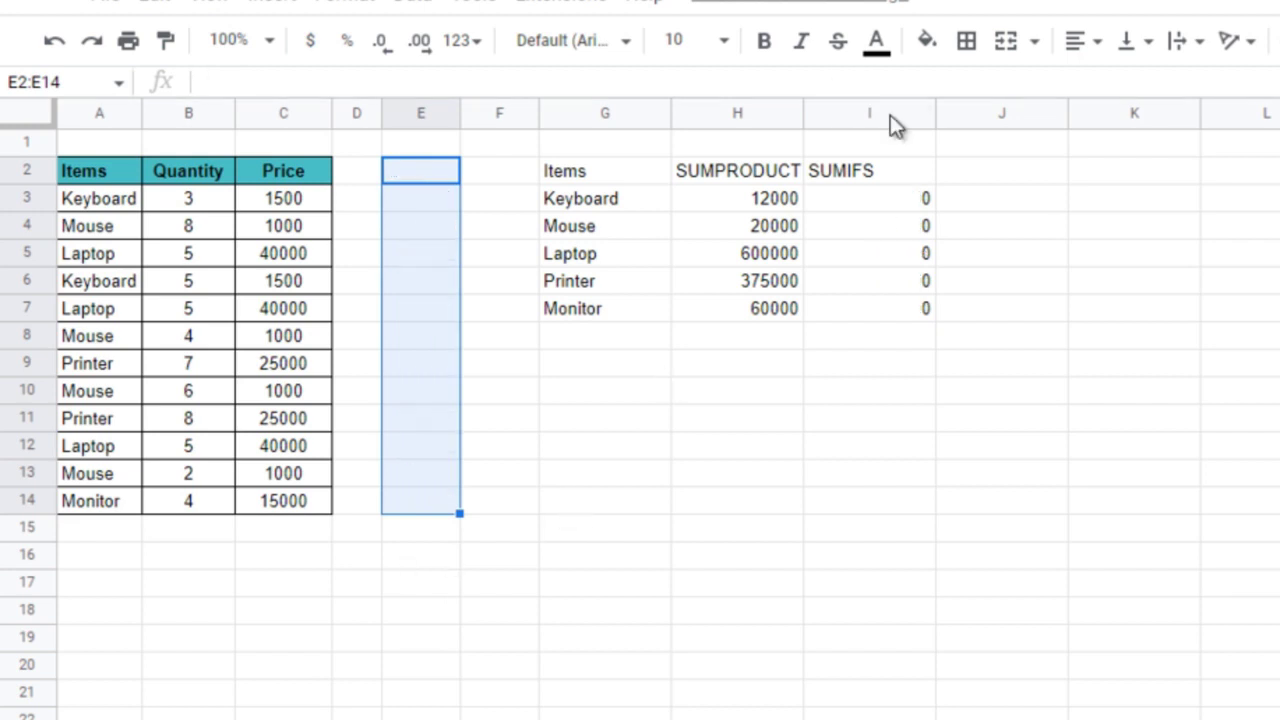
left_click(912, 200)
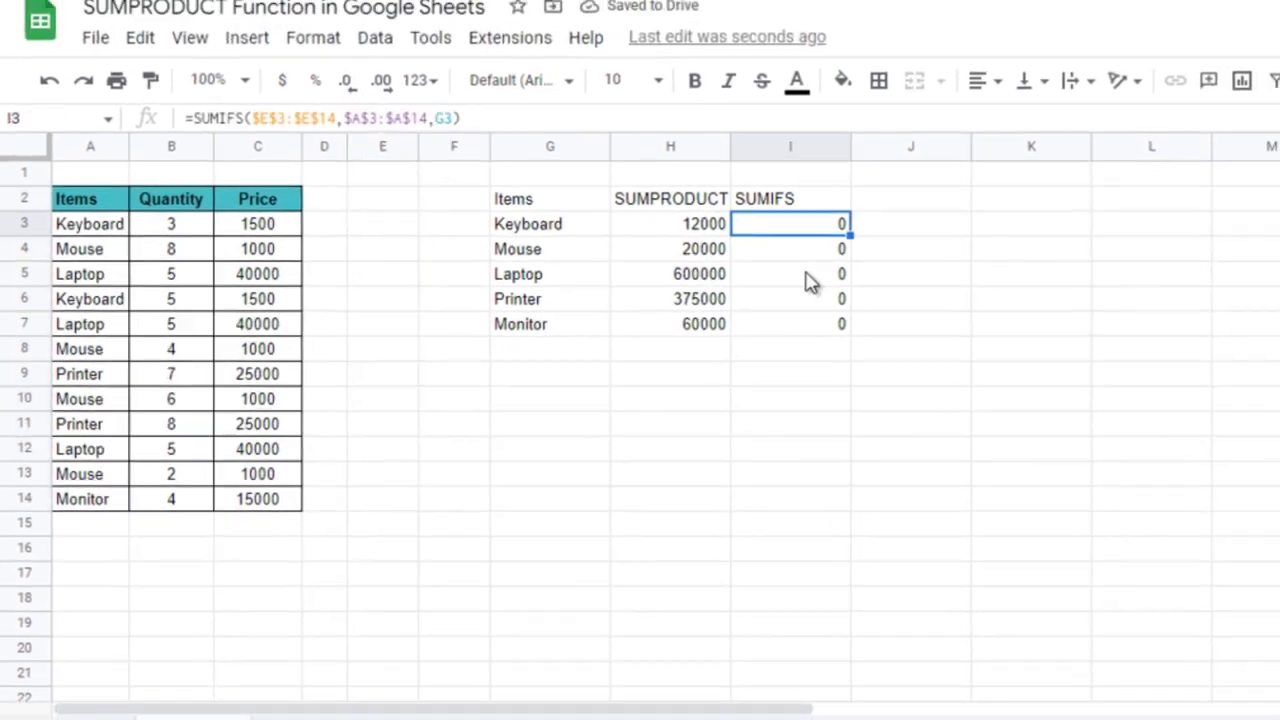
Clear the SUMIFS column I1:I7.
left_click_drag(622, 238, 635, 356)
key("Delete")
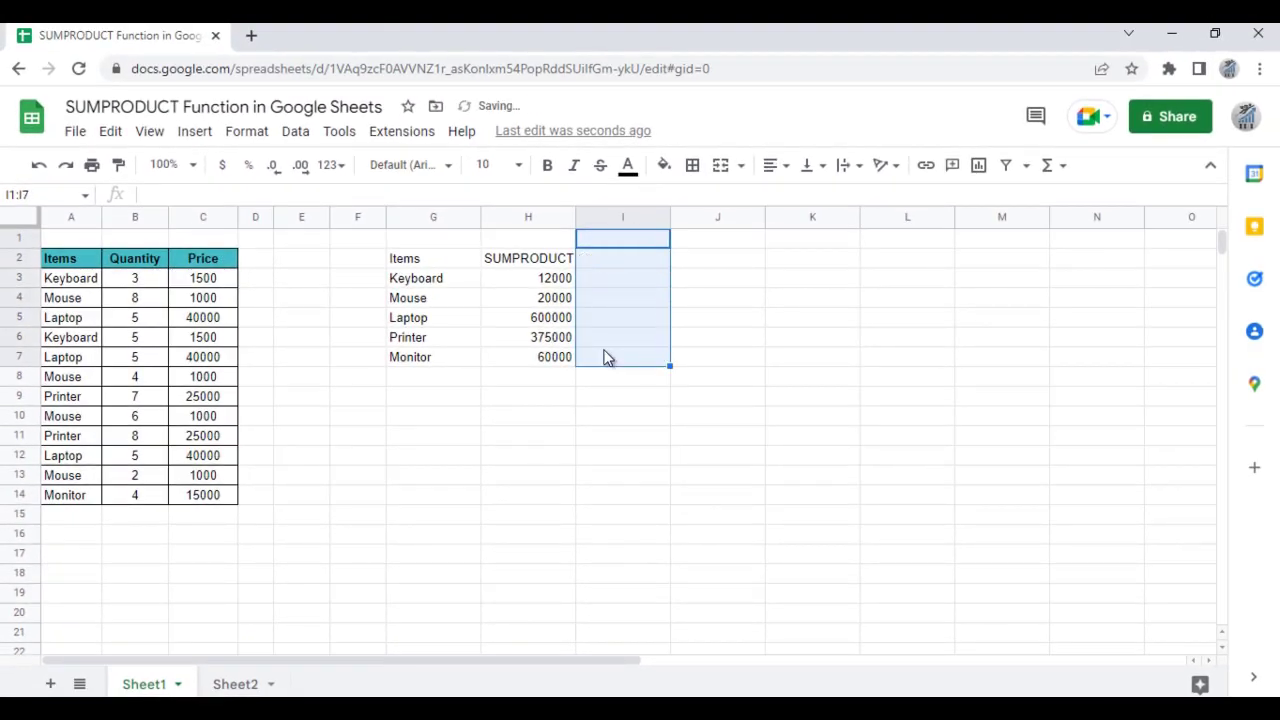
left_click(447, 342)
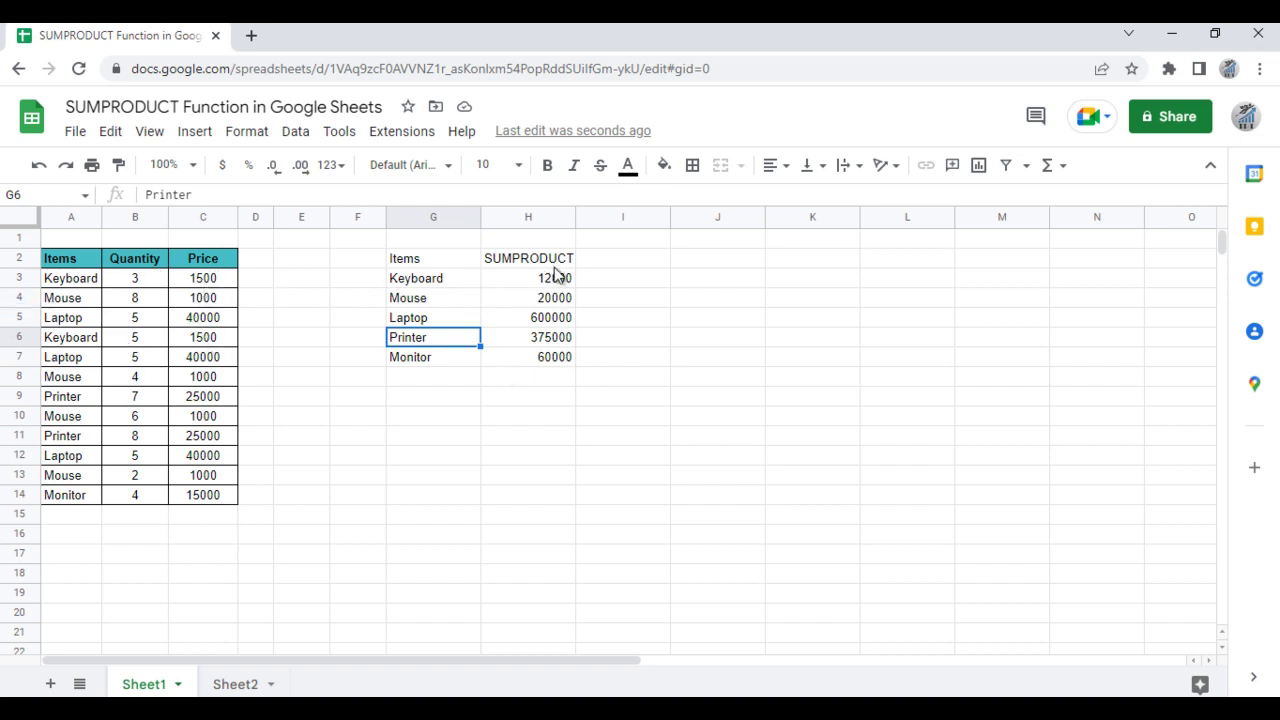
left_click(548, 376)
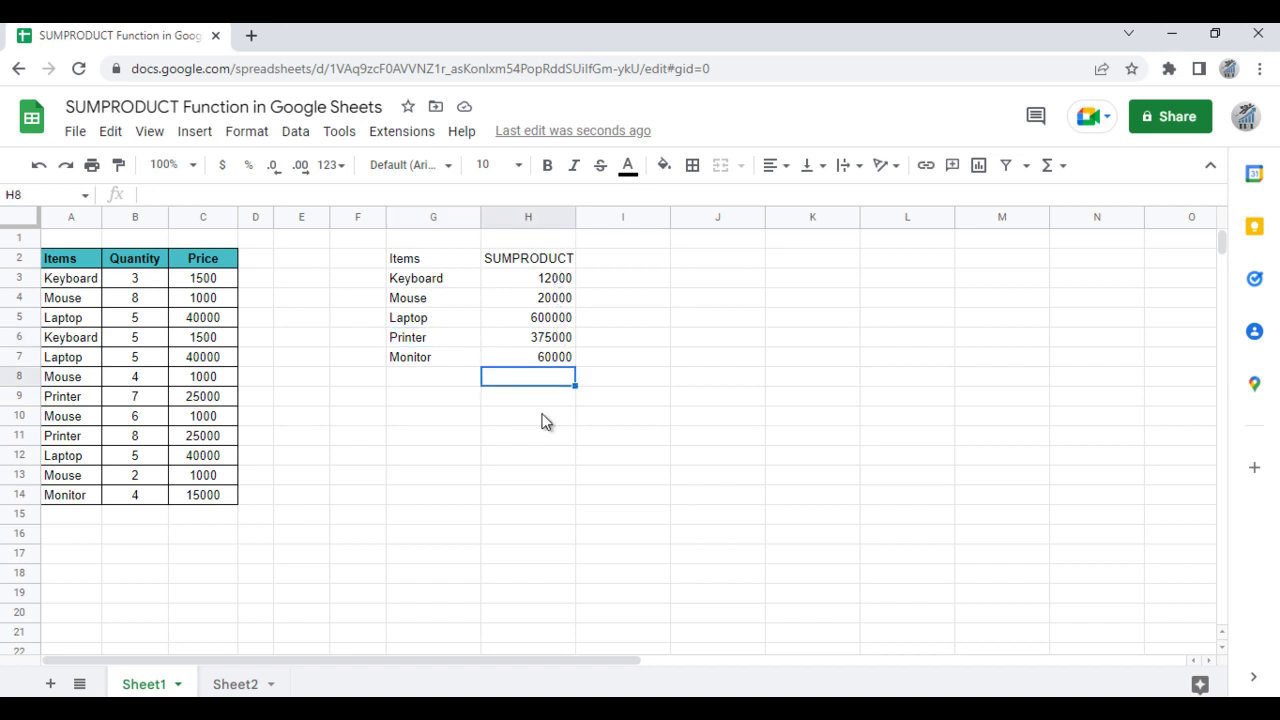